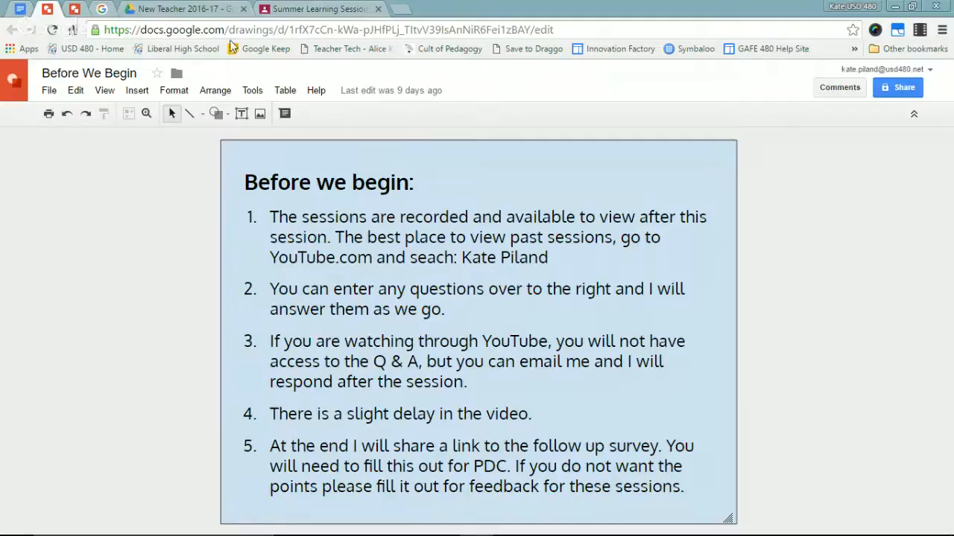
Step: Examine the teacher-student assignment flow diagram and its numbered explanations on the Classroom Help page
left_click(101, 9)
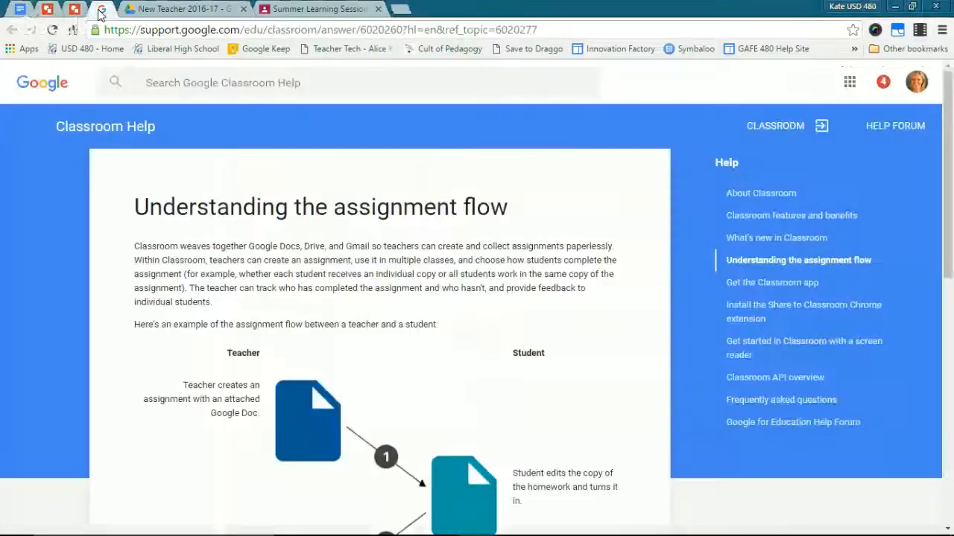
scroll(319, 273, "down", 2)
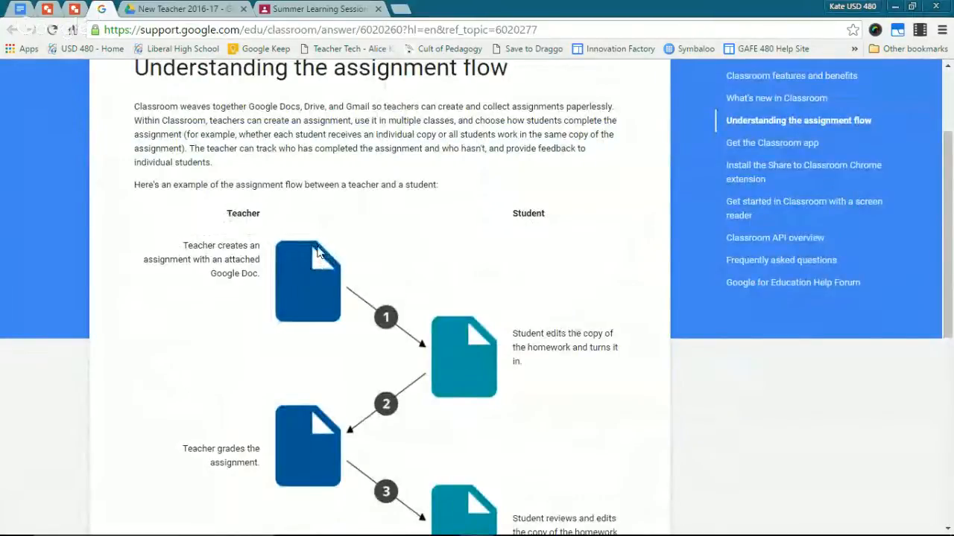
scroll(317, 250, "up", 1)
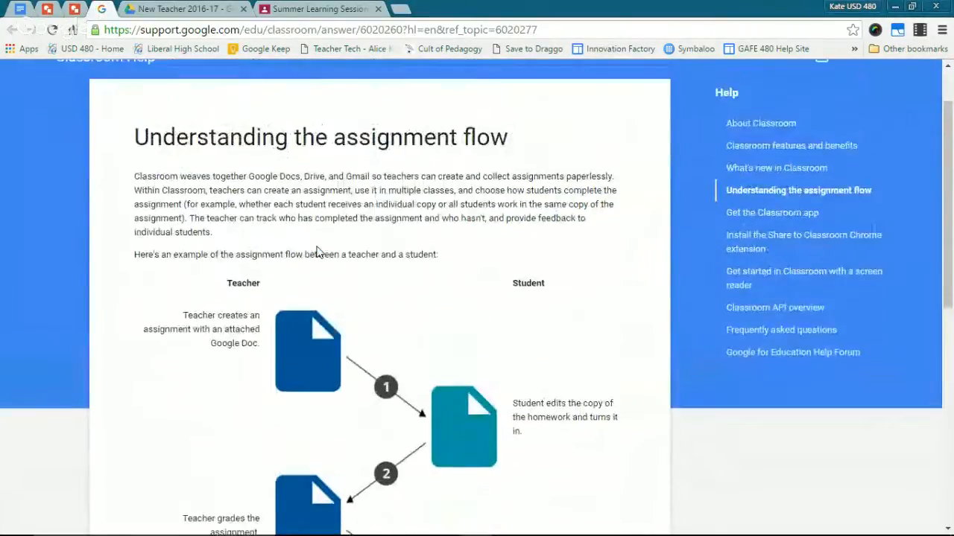
scroll(313, 250, "down", 1)
scroll(299, 249, "down", 2)
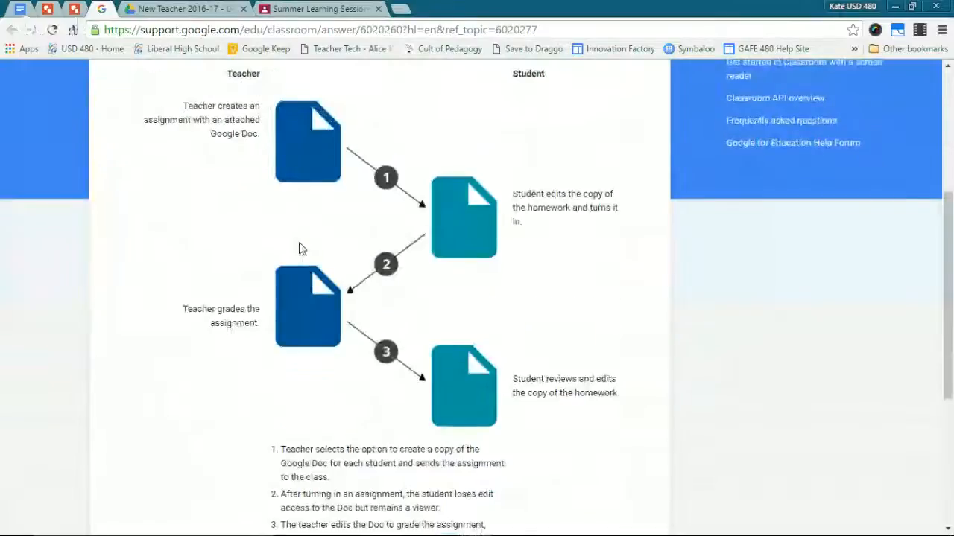
scroll(299, 250, "up", 1)
scroll(298, 250, "up", 1)
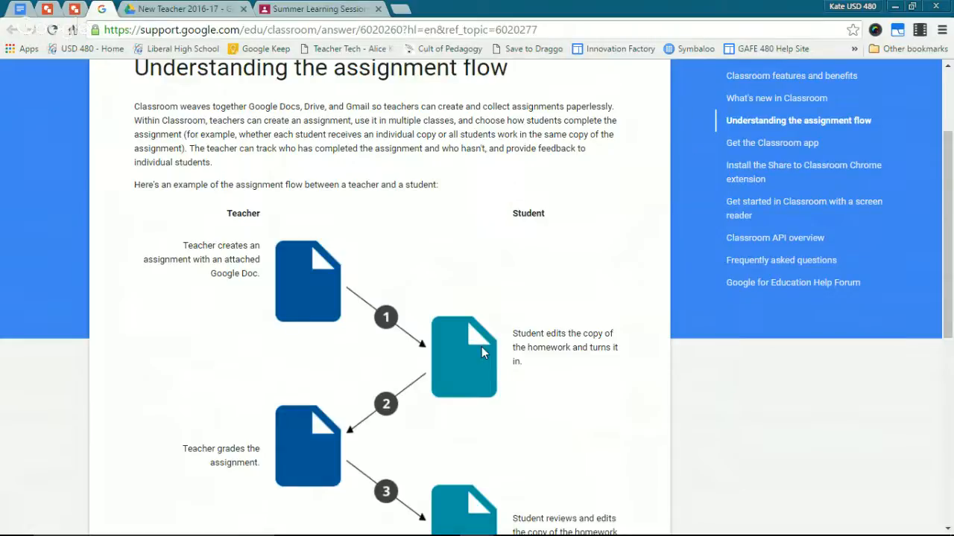
scroll(481, 347, "down", 2)
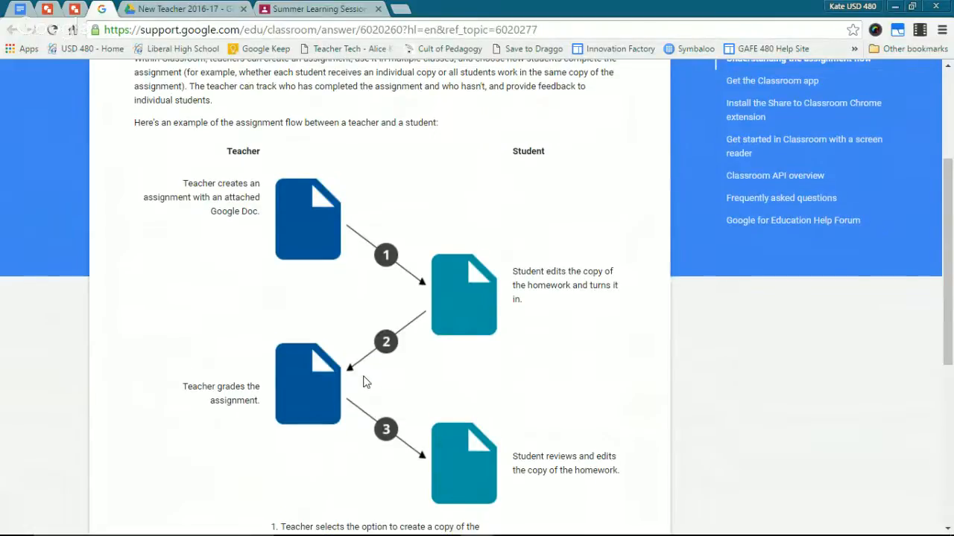
scroll(363, 382, "up", 2)
scroll(266, 176, "down", 4)
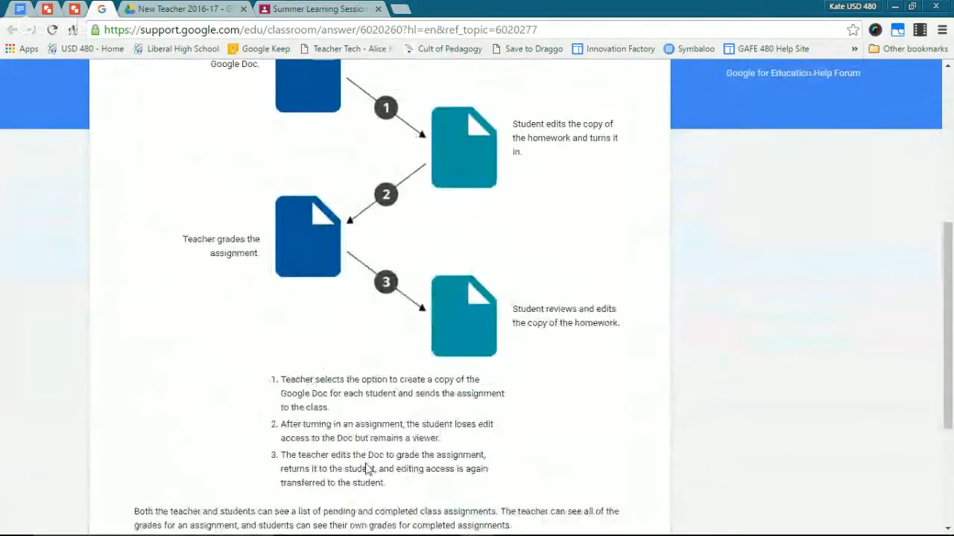
scroll(336, 461, "up", 5)
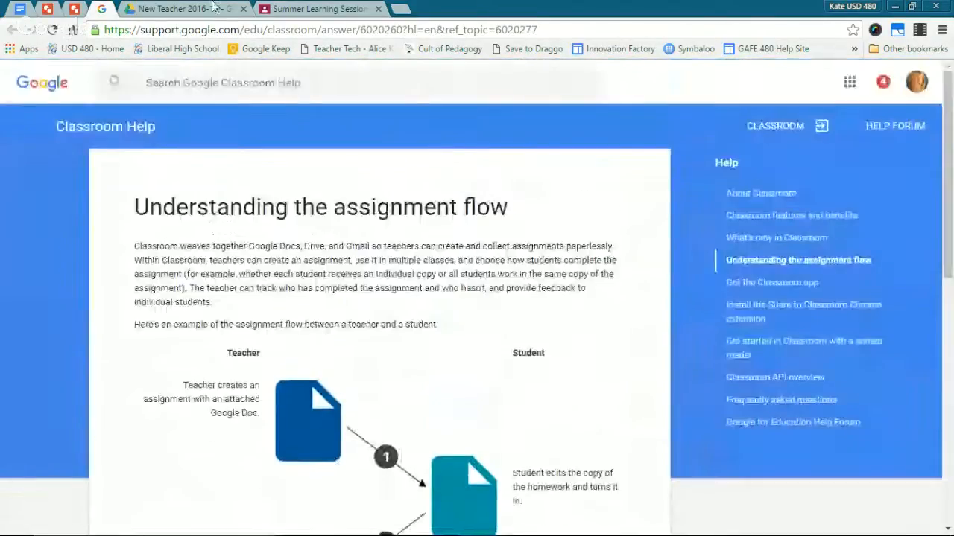
Step: Switch to the Summer Learning Sessions 2016 class and look at the available help options
left_click(320, 9)
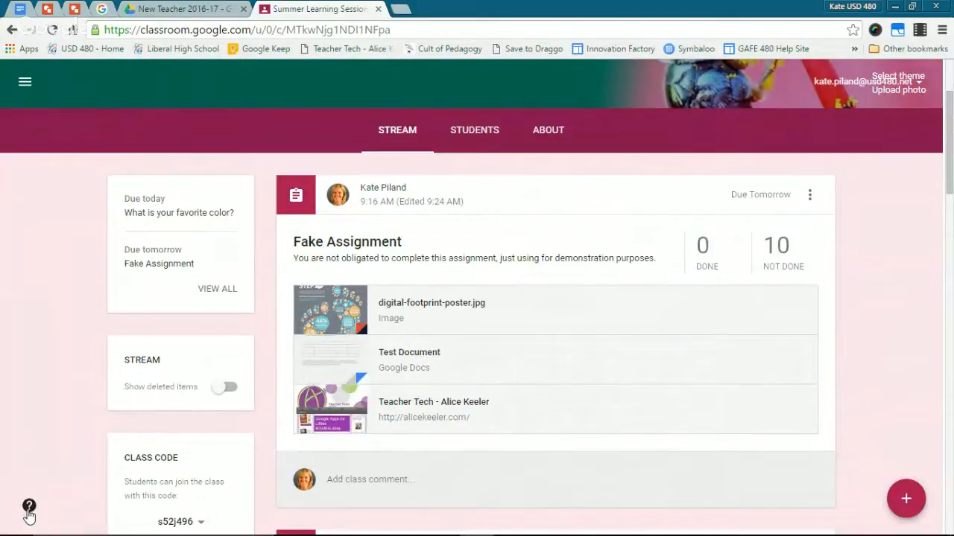
left_click(29, 509)
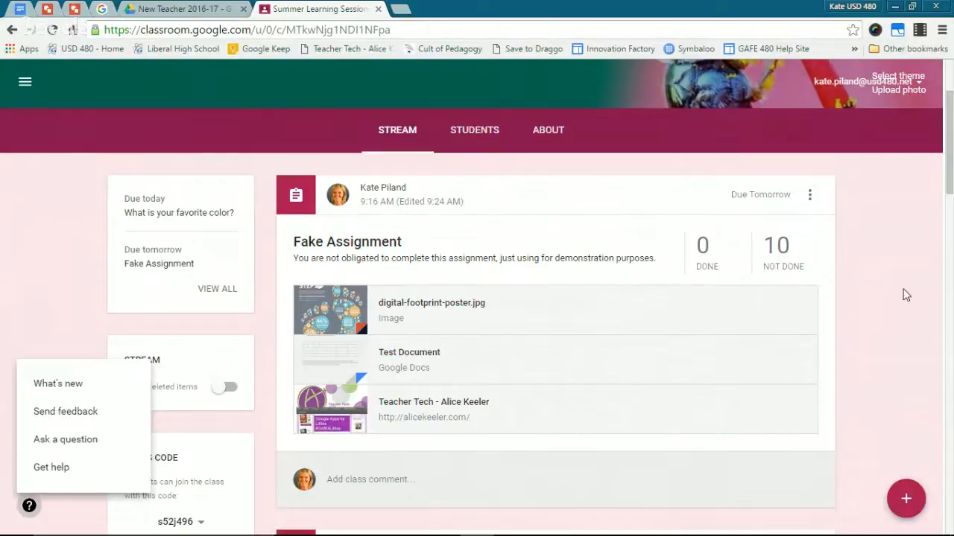
left_click(903, 292)
scroll(845, 273, "down", 1)
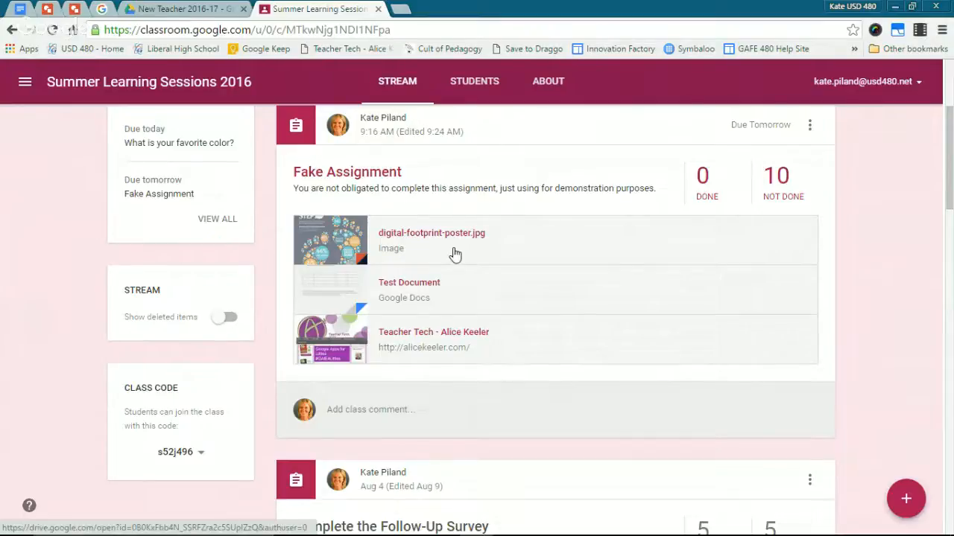
Step: Create a new assignment in the class and give it the title "TITLE"
mouse_move(909, 503)
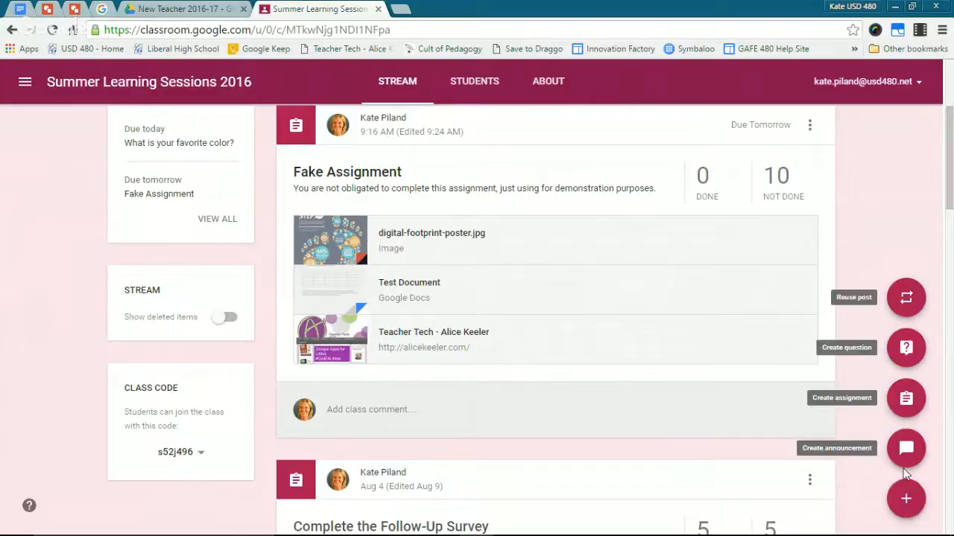
left_click(904, 408)
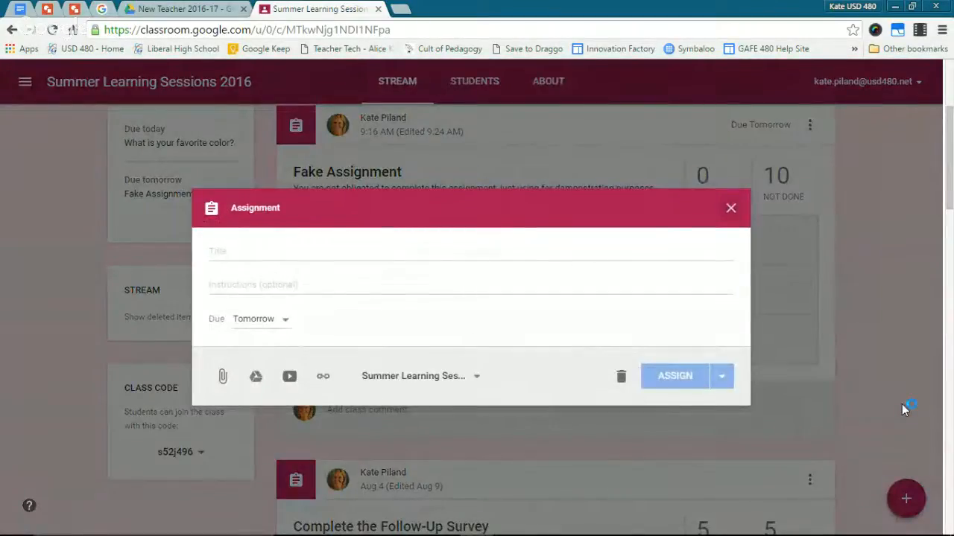
left_click(359, 252)
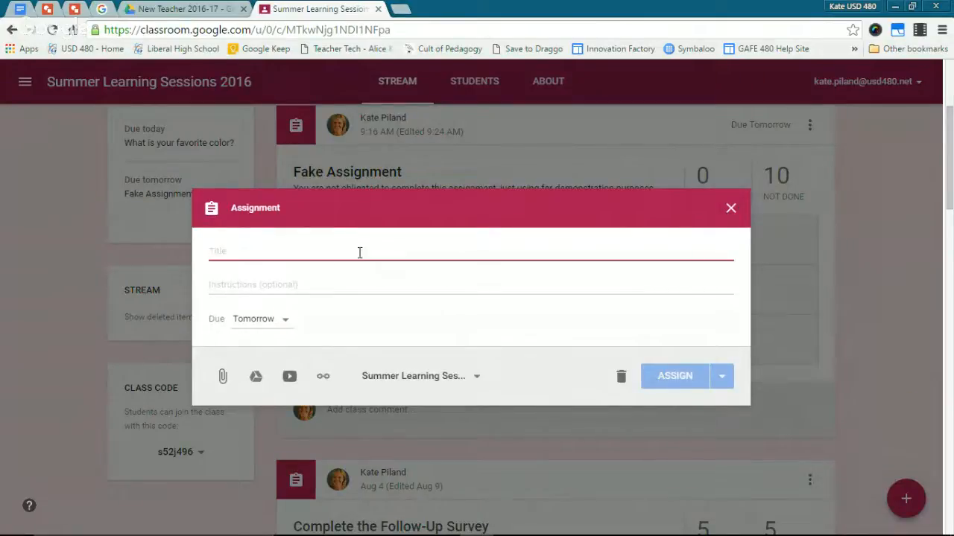
type("TITLE")
key("Tab")
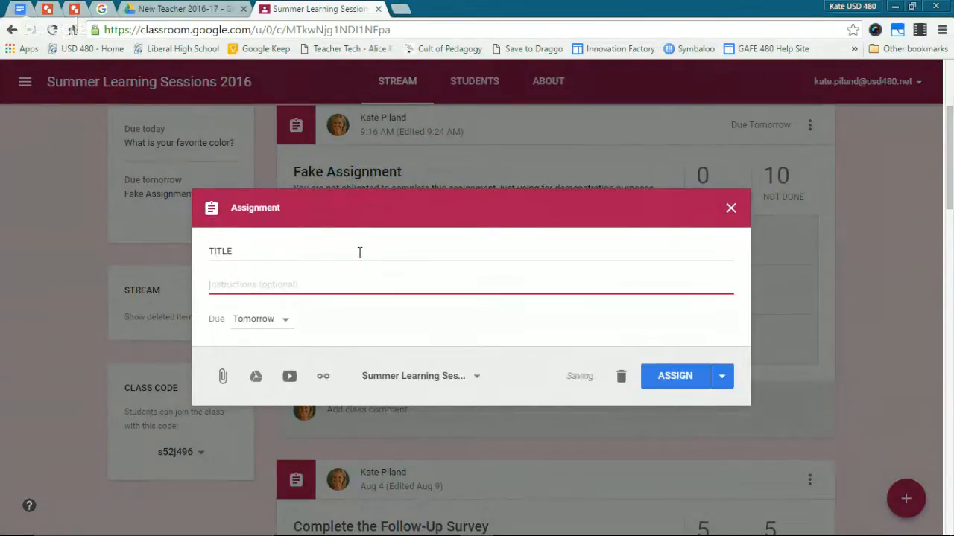
Step: Begin the assignment's instructions with the line "General instructions"
type("Give")
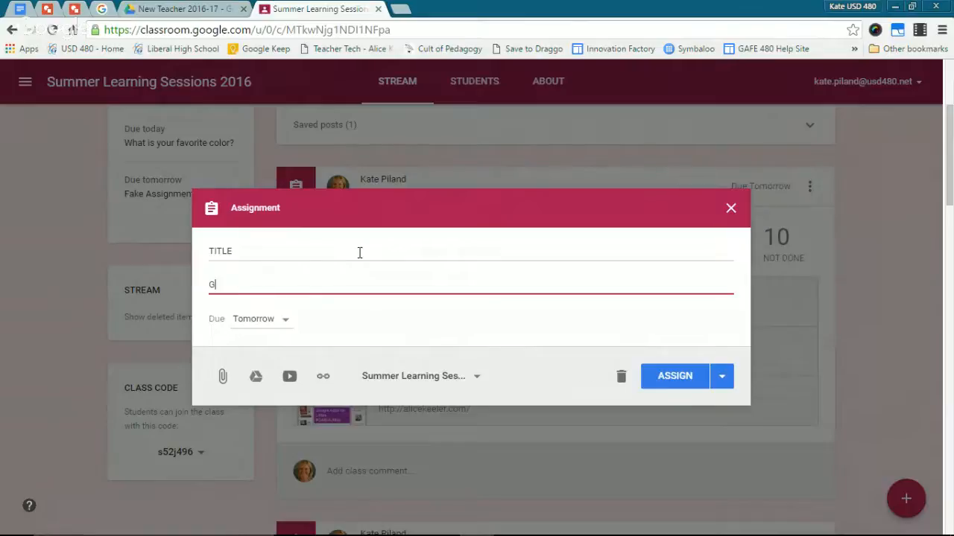
key("BackSpace")
key("BackSpace")
key("BackSpace")
type("eneral instructions")
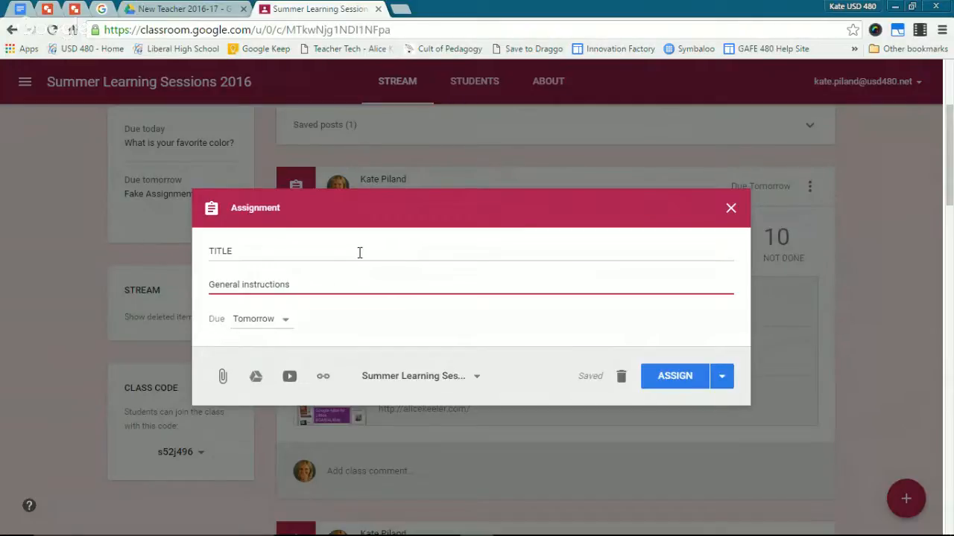
Step: Add numbered lines below the first instruction line: "1. Step", "2. Go" and an empty "3."
key("Return")
type("1.")
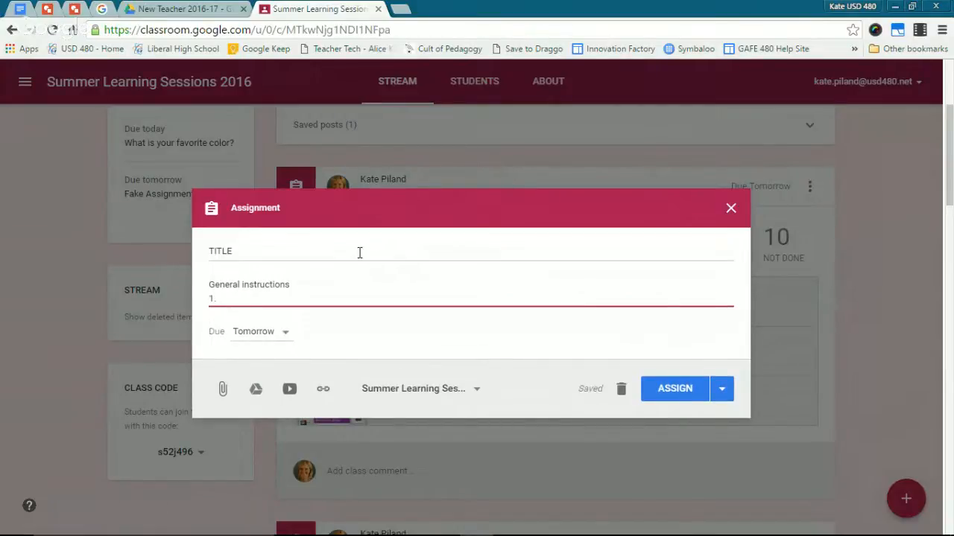
type(" Step")
key("Return")
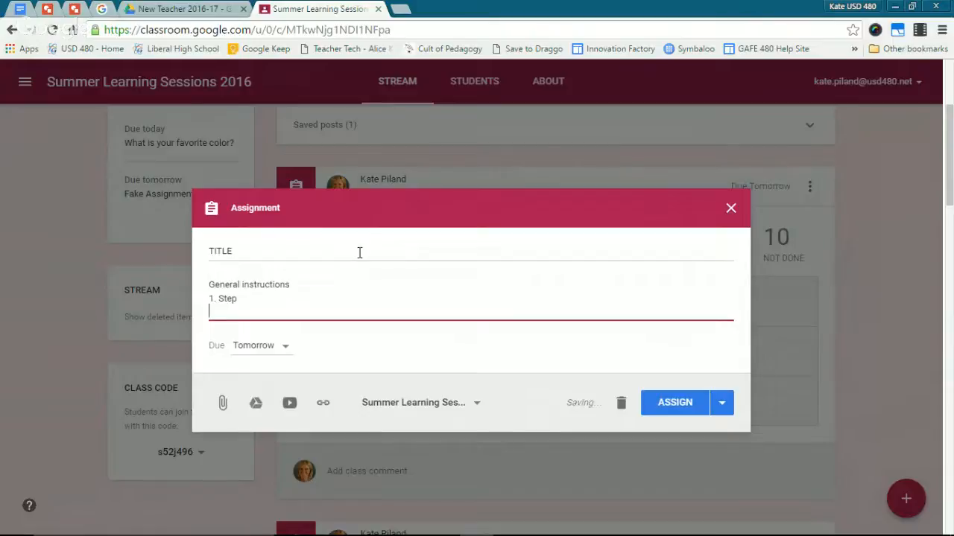
type("2. Go")
key("Return")
type("3")
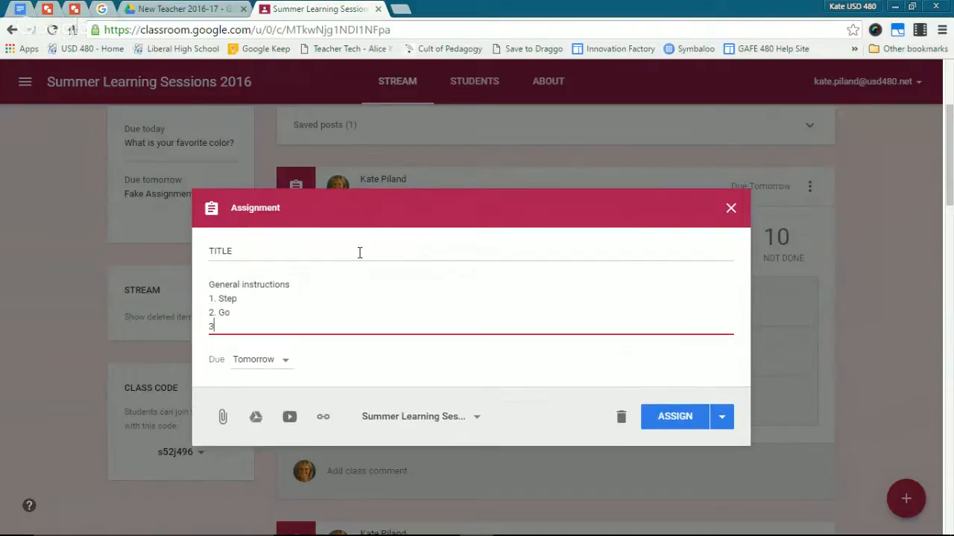
type(".")
Step: Set the assignment's due date to Aug 18, 2016, without entering a specific time
left_click(267, 365)
left_click(304, 408)
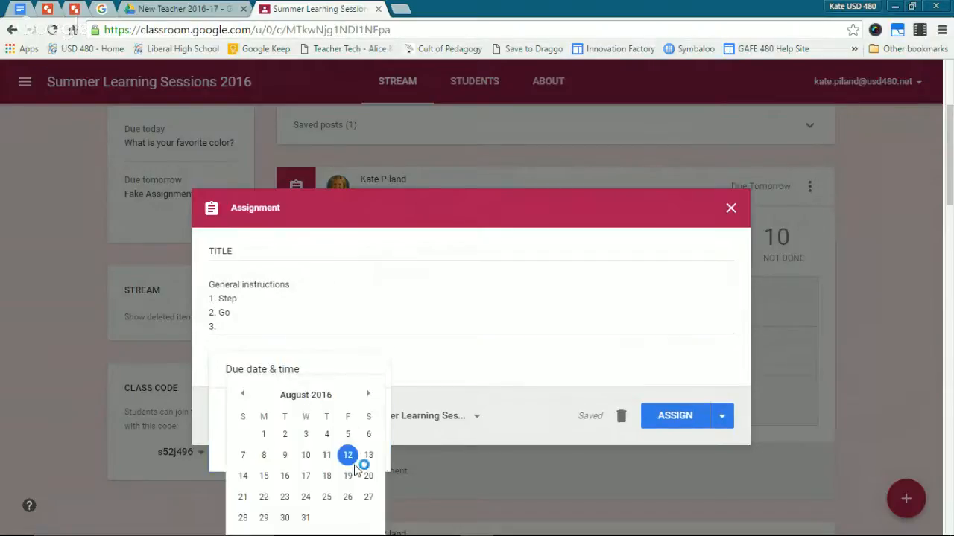
left_click(326, 476)
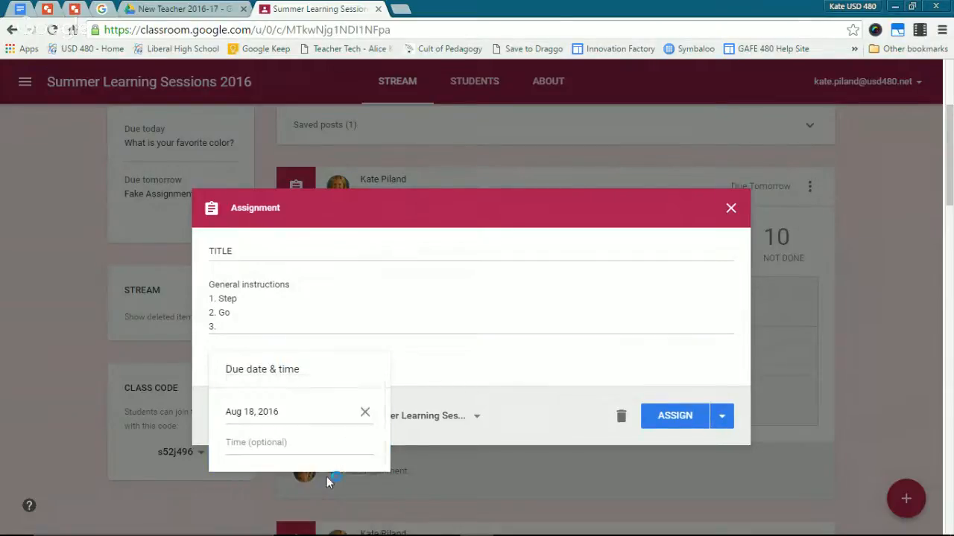
left_click(288, 441)
left_click(417, 366)
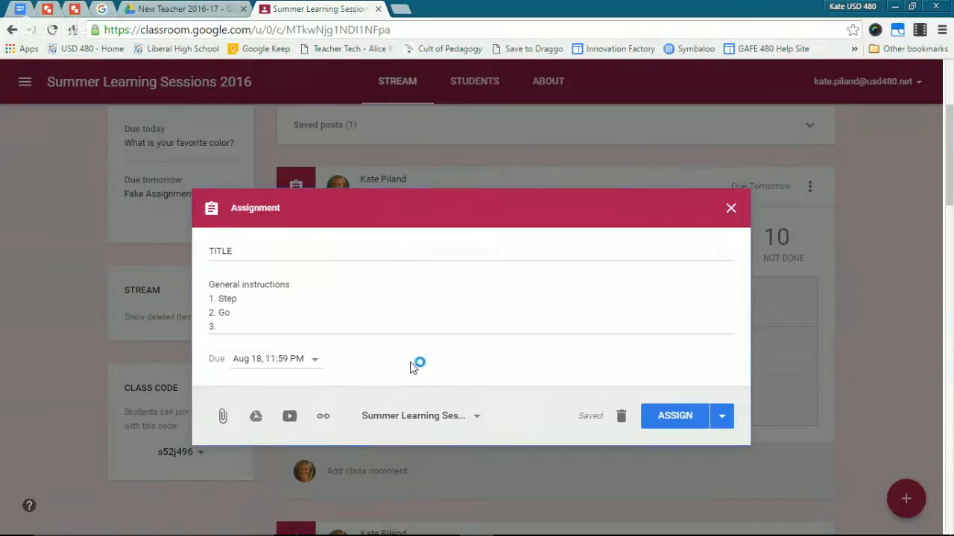
Step: Save the assignment as a draft instead of assigning it to the class
scroll(374, 384, "down", 1)
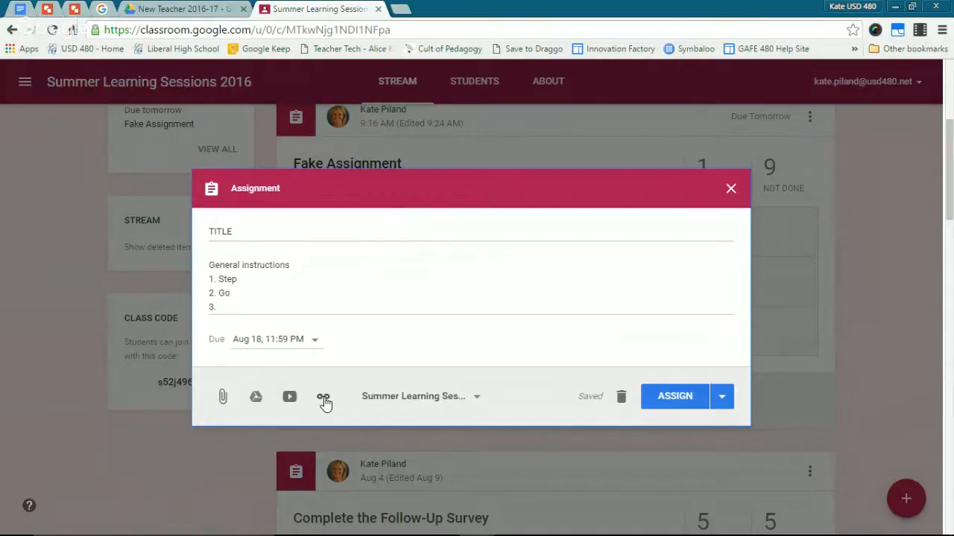
left_click(729, 406)
left_click(681, 453)
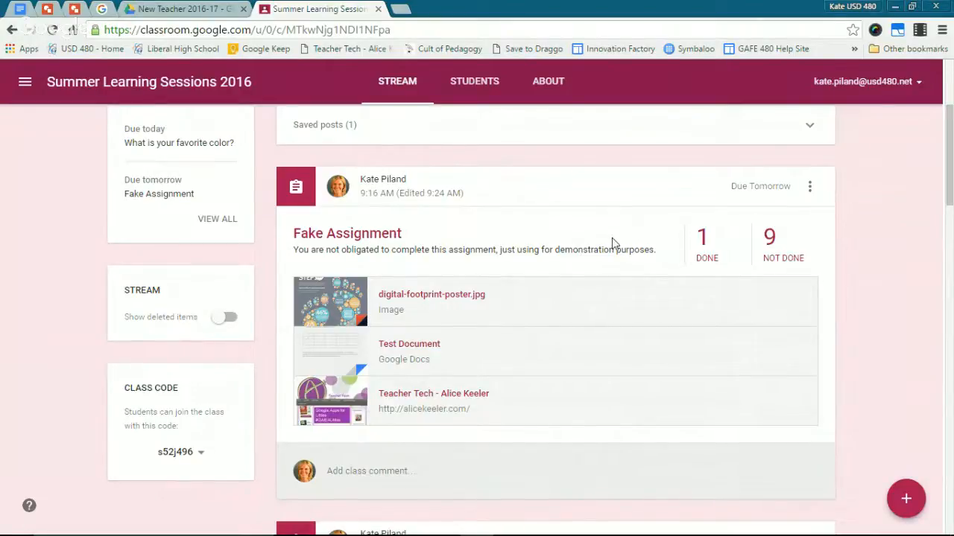
Step: View the Teacher Tech link and the Test Document attached to Fake Assignment, and return to the class stream
scroll(405, 347, "down", 1)
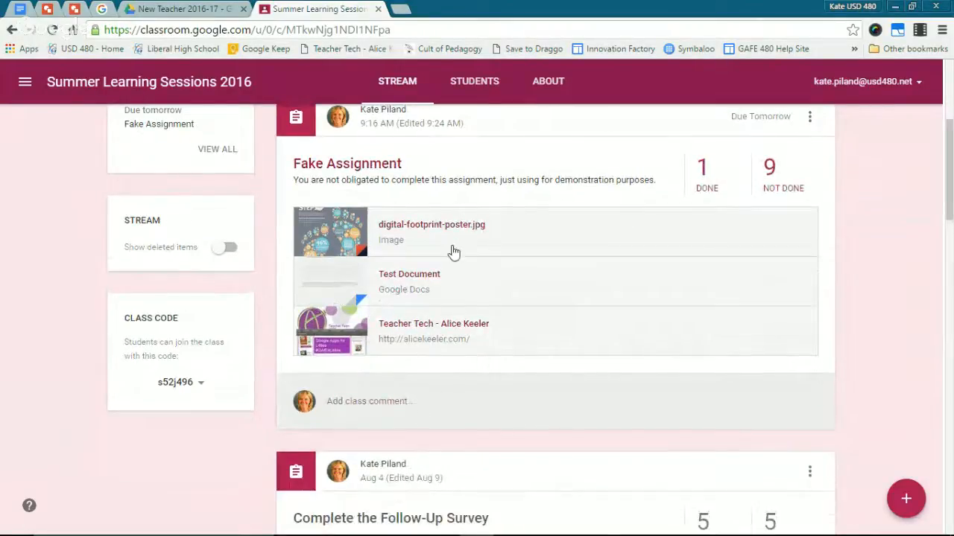
left_click(447, 323)
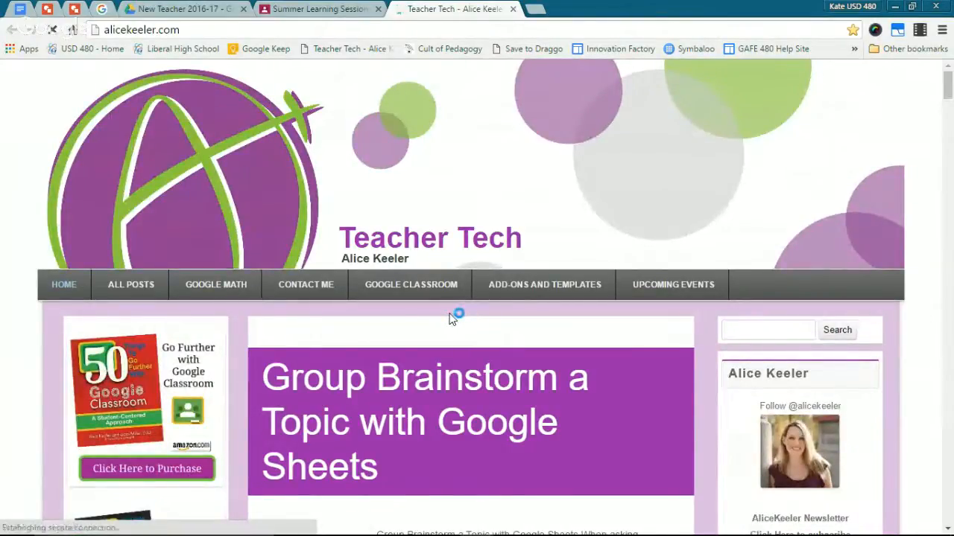
left_click(321, 9)
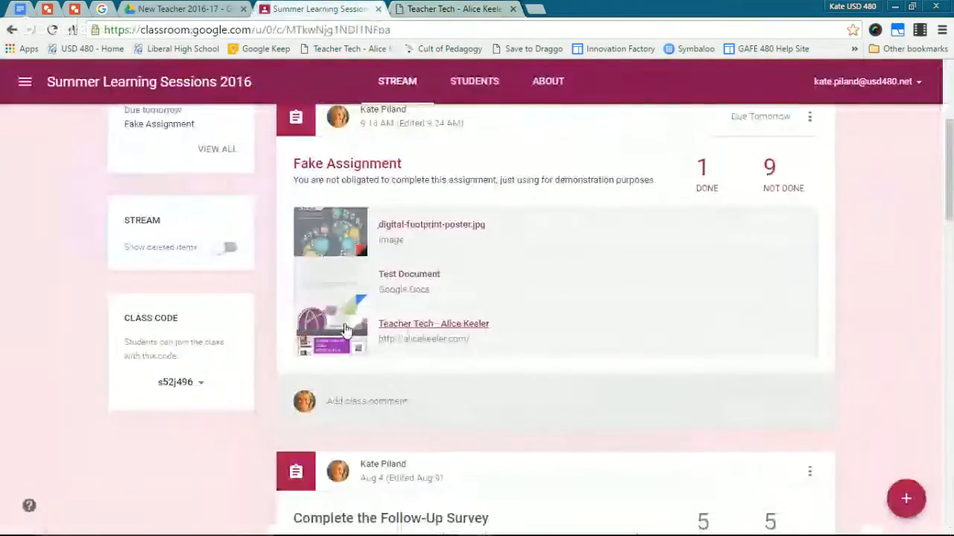
left_click(423, 275)
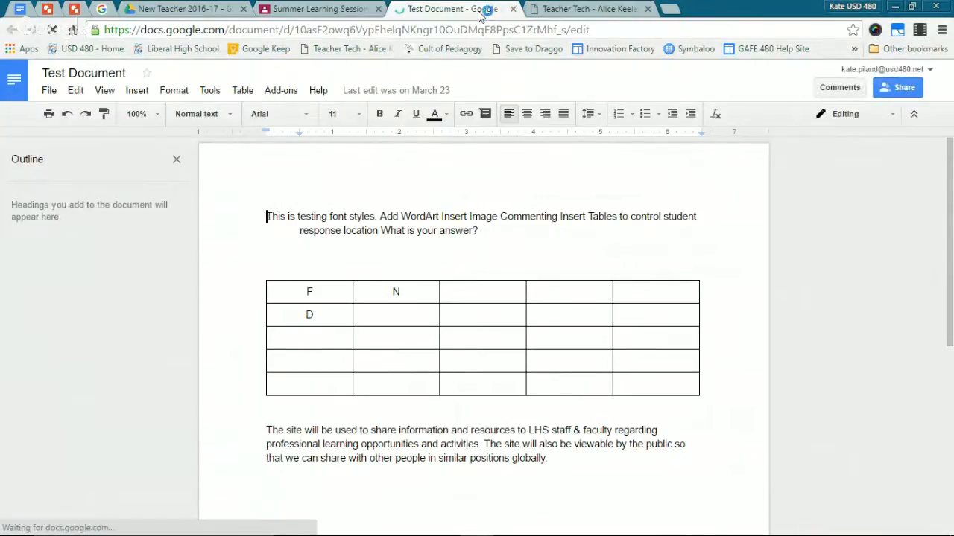
left_click(513, 9)
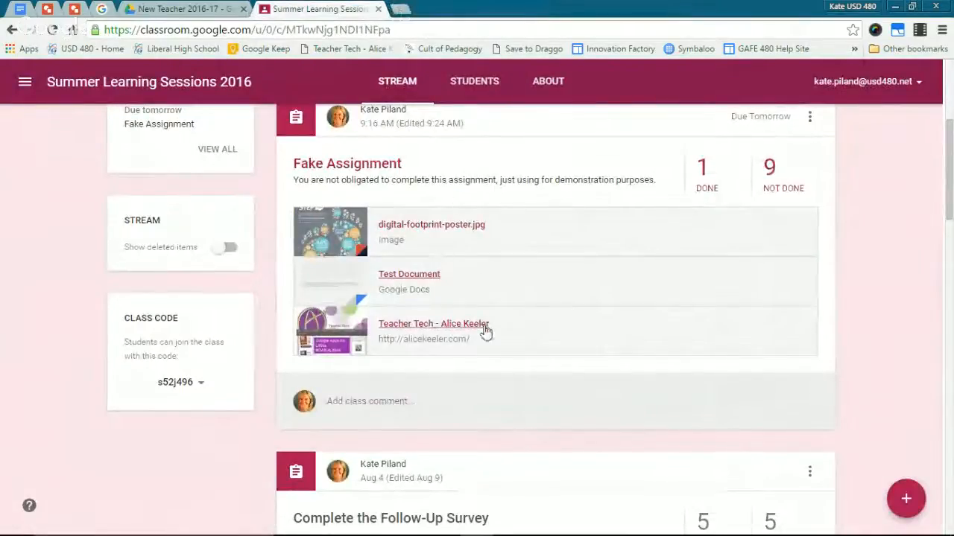
Step: Reopen the draft assignment "TITLE" from the saved posts in the class stream
scroll(514, 369, "up", 1)
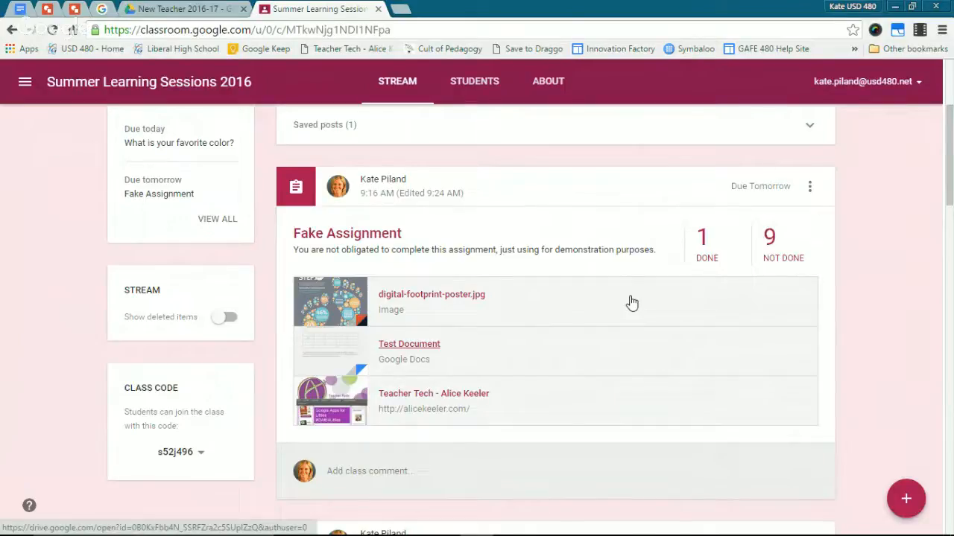
scroll(630, 304, "down", 1)
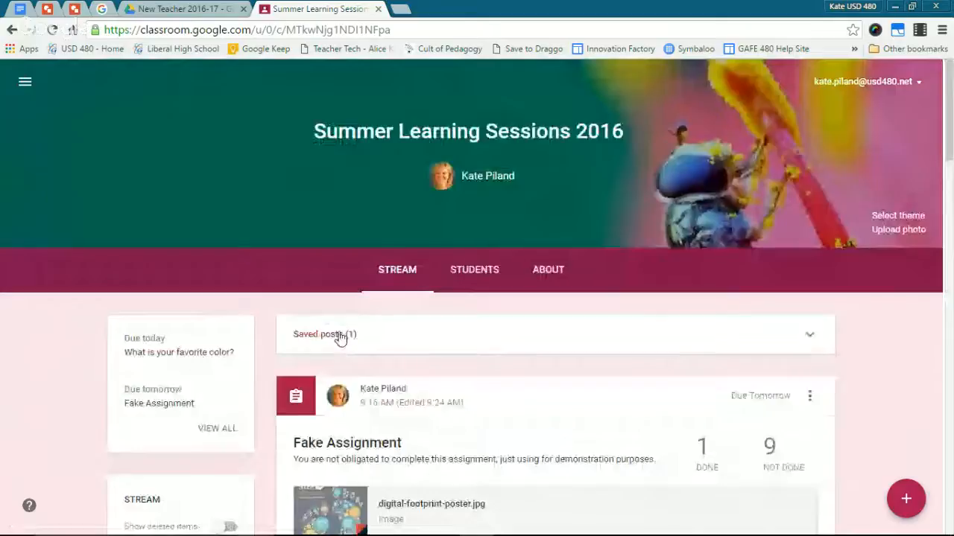
left_click(336, 336)
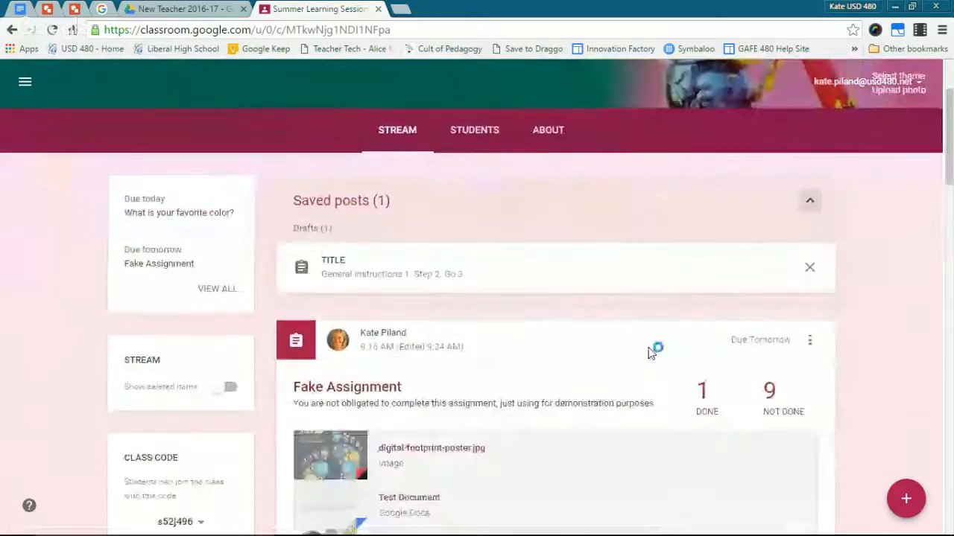
left_click(402, 261)
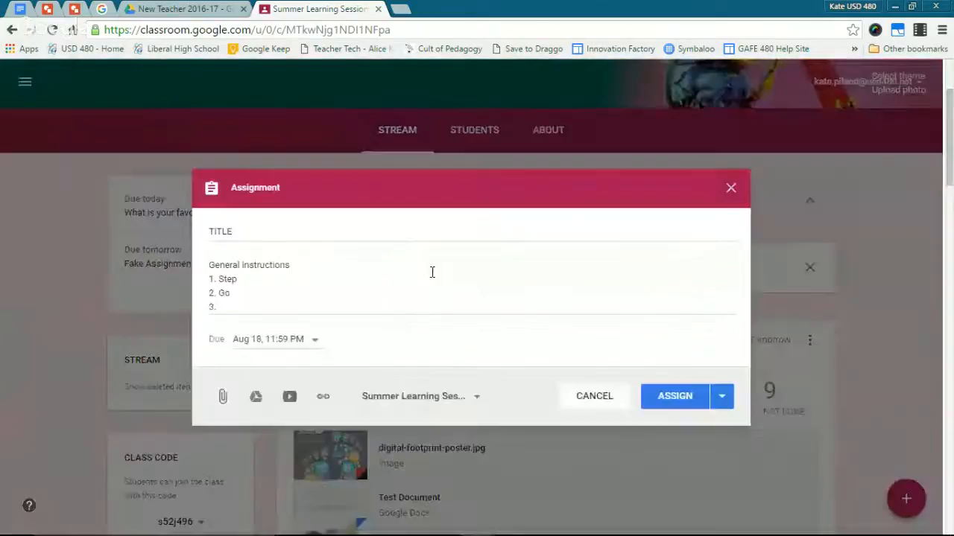
Step: Attach Test Document from Google Drive to the assignment and set it to make a copy for each student
left_click(261, 395)
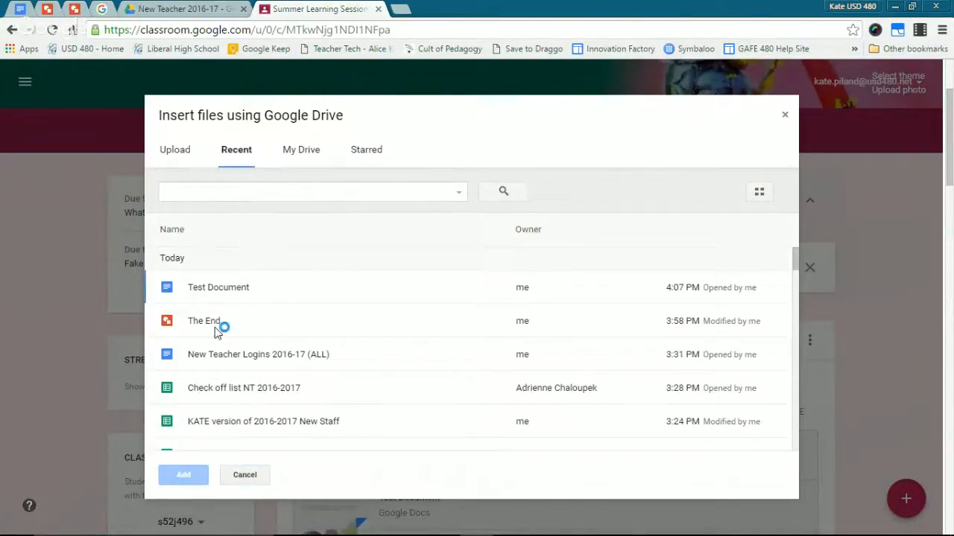
left_click(222, 292)
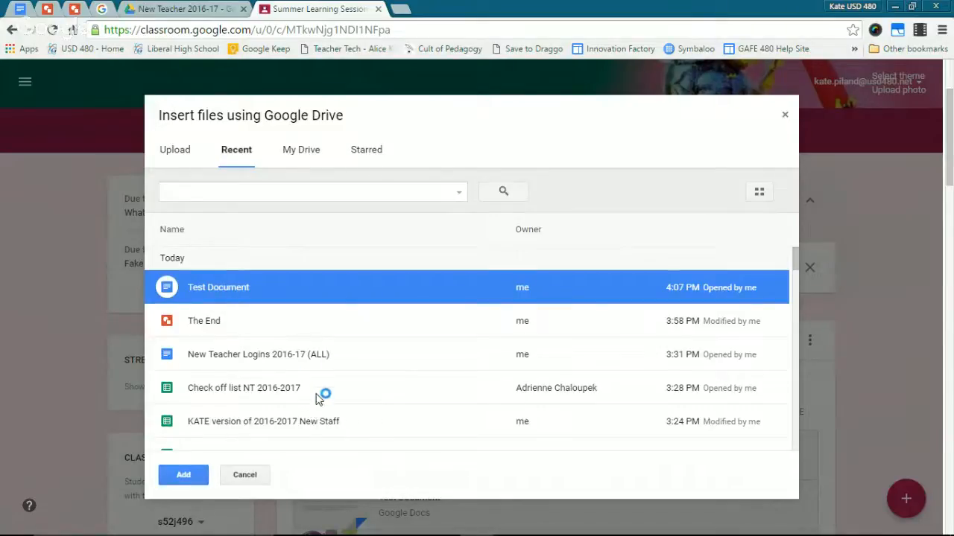
left_click(185, 475)
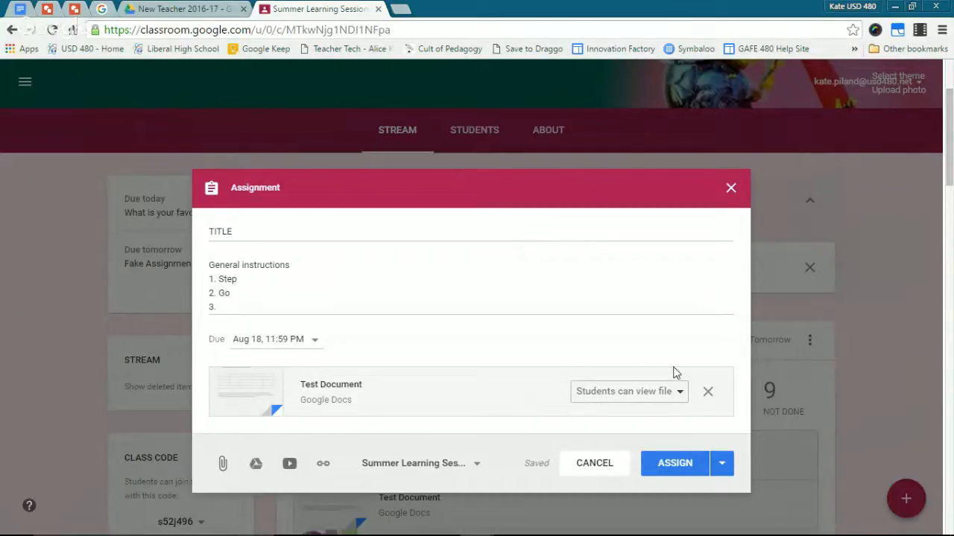
left_click(649, 394)
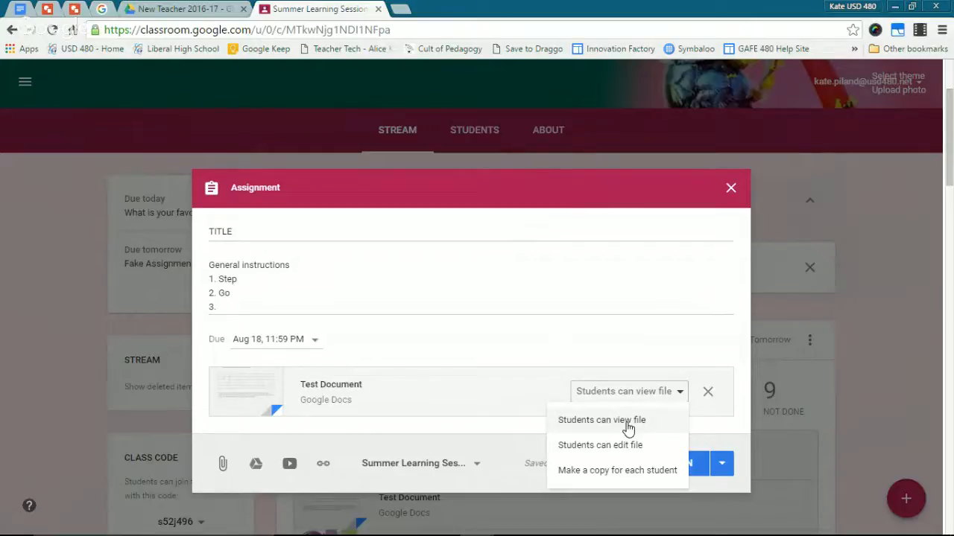
left_click(637, 471)
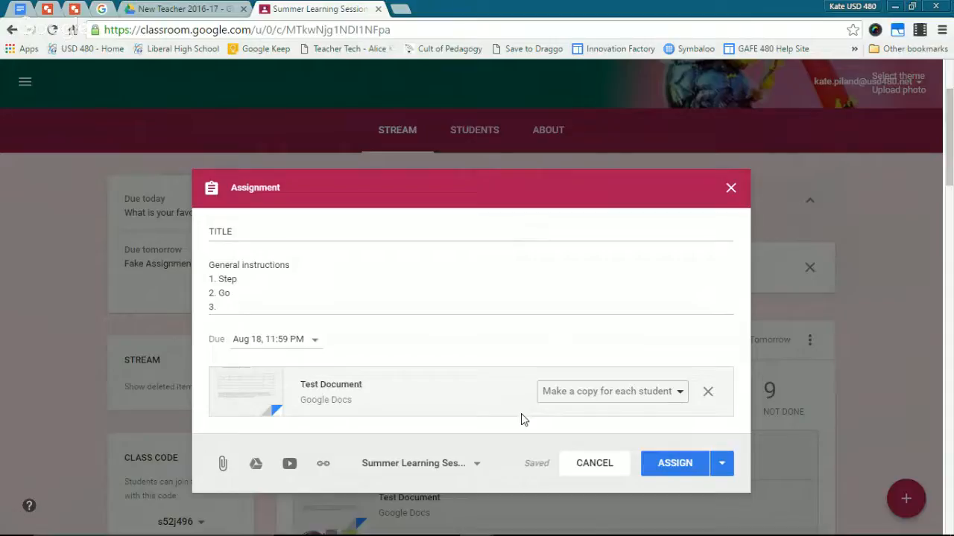
Step: Extend the assignment's title to "TITLE Make copy for each student"
left_click(311, 228)
type("Mak")
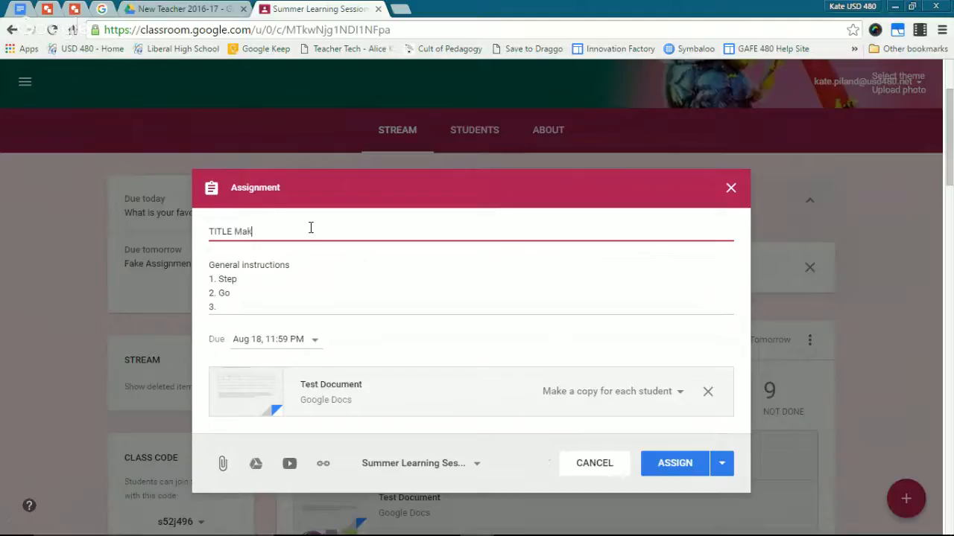
type("e copy for each student")
left_click(468, 346)
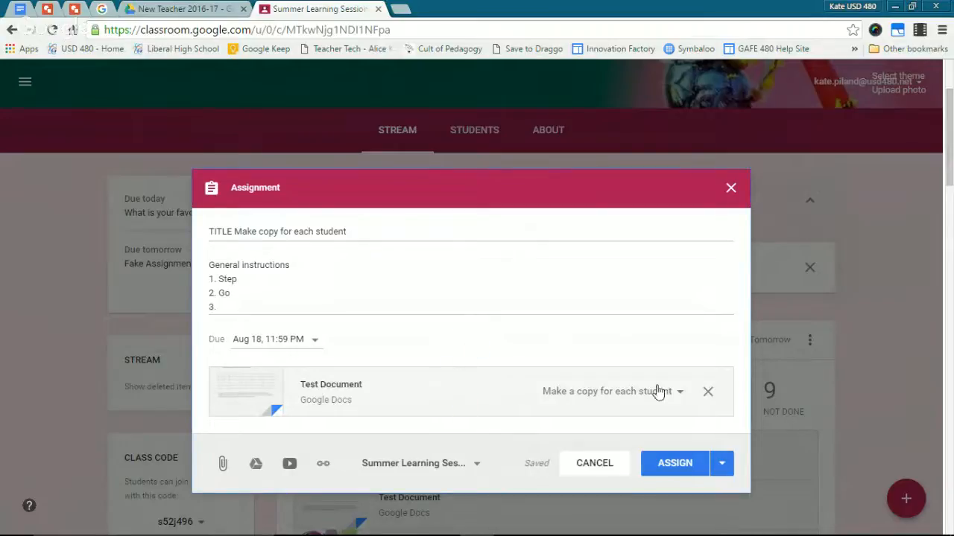
Step: Attach a link to youtube.com to the assignment
left_click(323, 465)
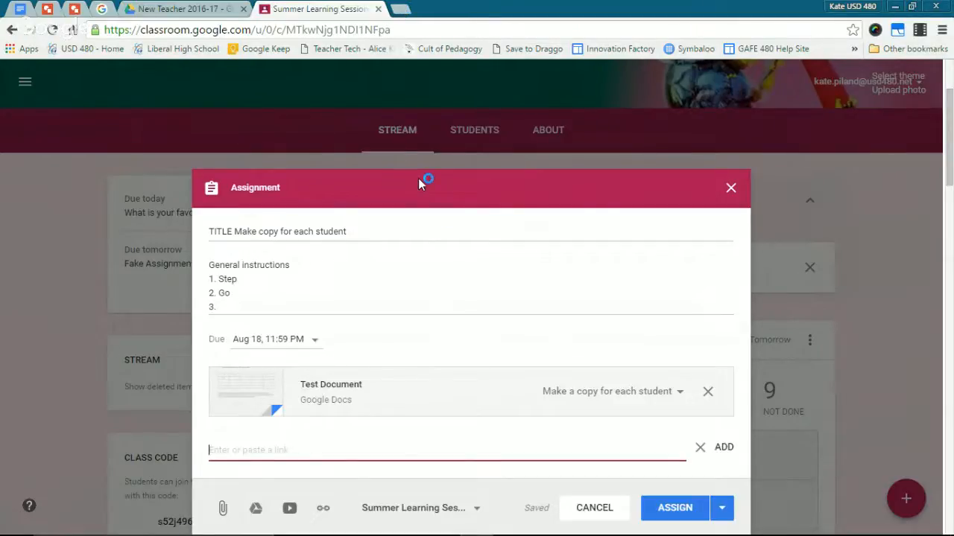
type("youtube.com")
left_click(729, 452)
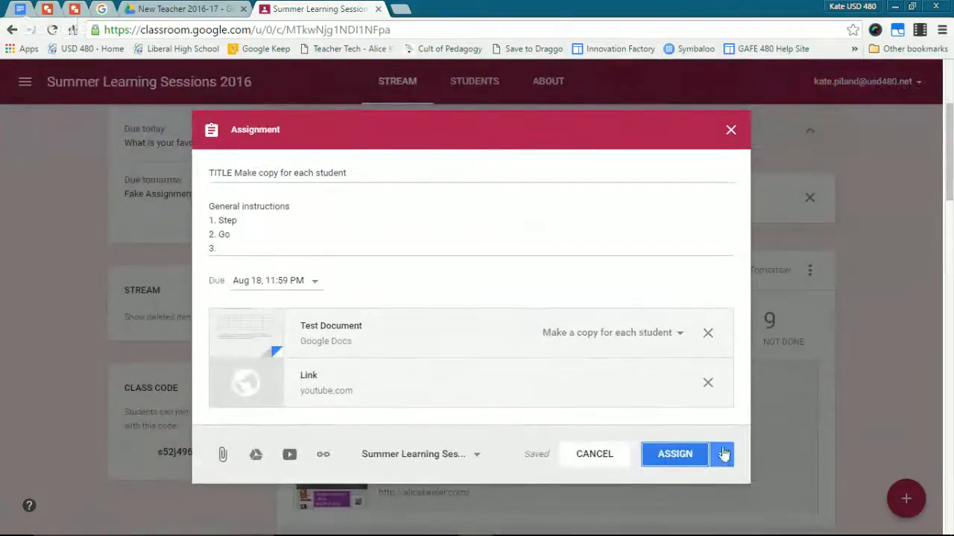
Step: Show the assignment's publishing options, and switch to Google Drive to look through the folders and loose files in My Drive
left_click(722, 454)
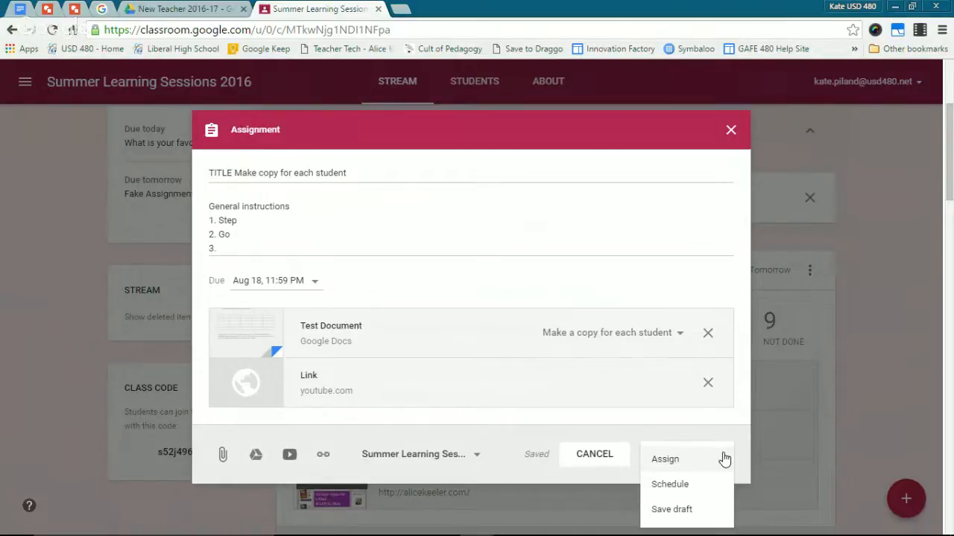
left_click(187, 9)
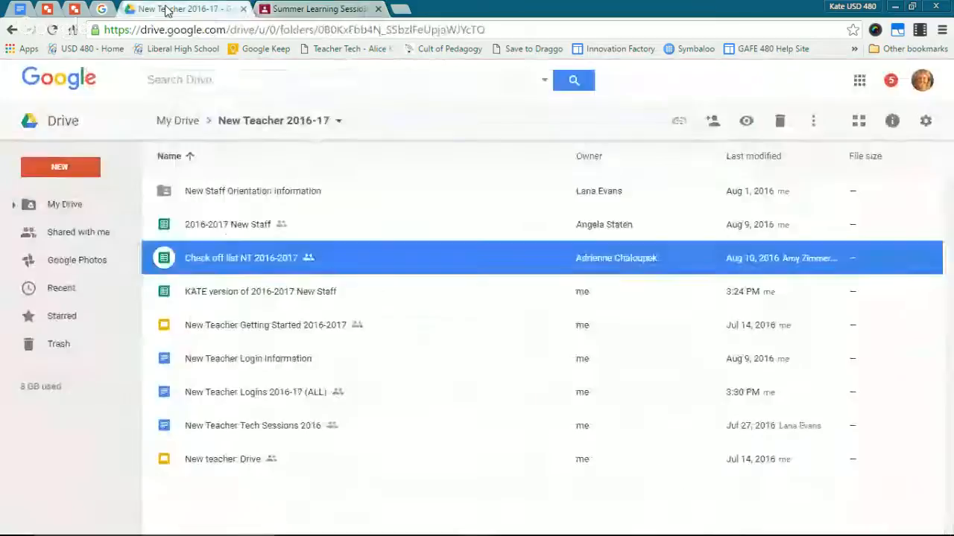
left_click(179, 120)
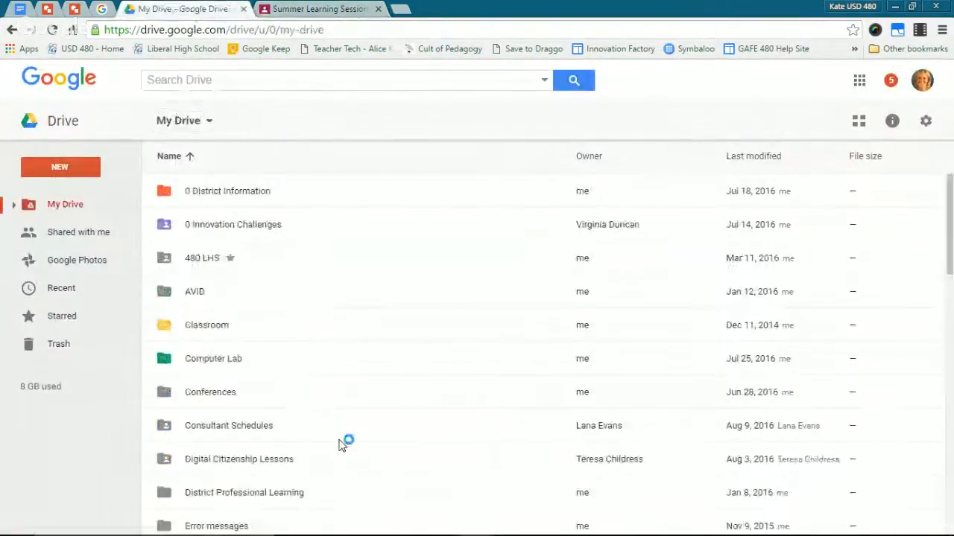
scroll(311, 395, "down", 10)
scroll(270, 384, "up", 1)
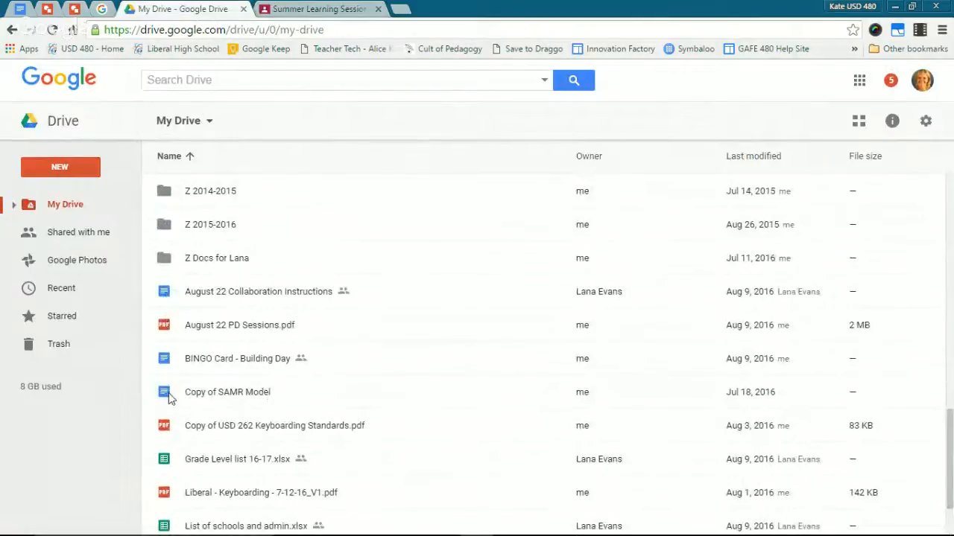
scroll(169, 400, "down", 1)
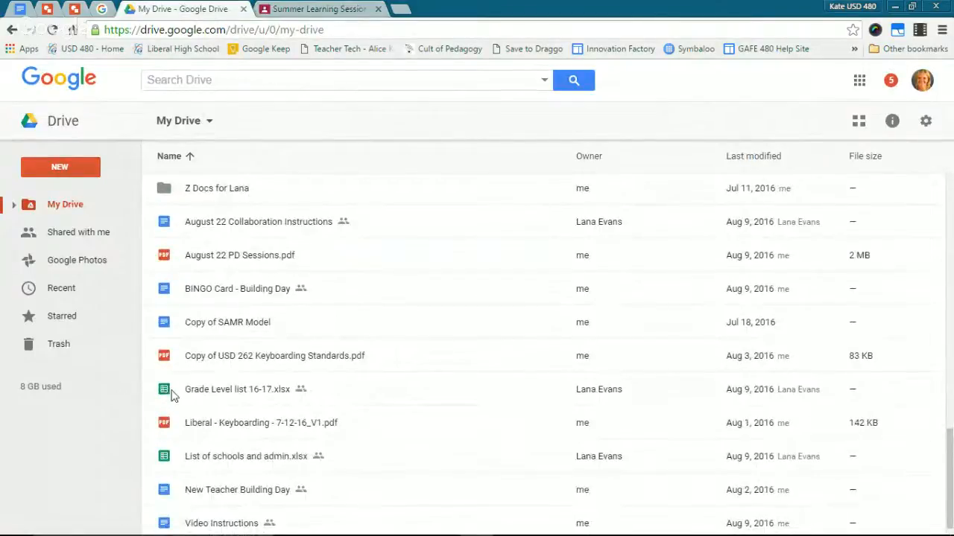
scroll(168, 398, "down", 1)
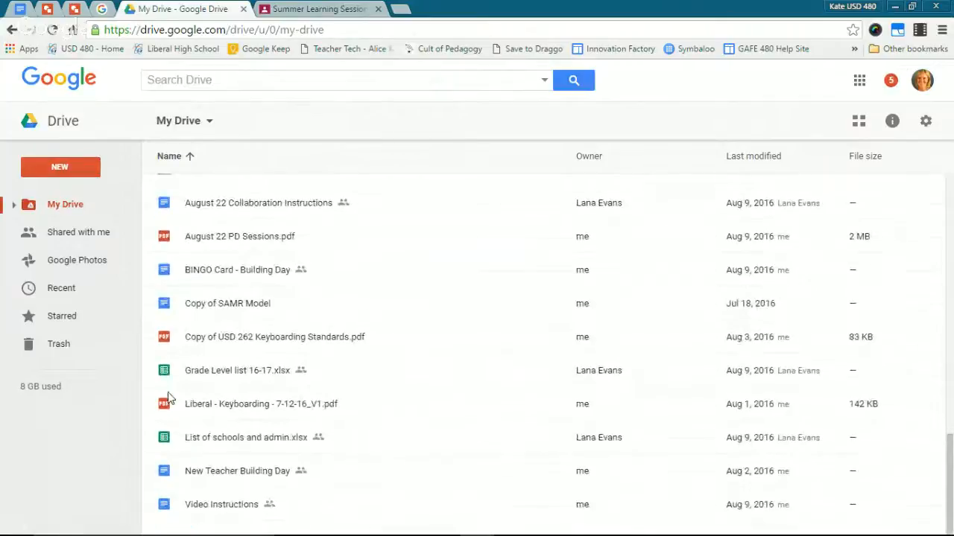
scroll(196, 402, "up", 15)
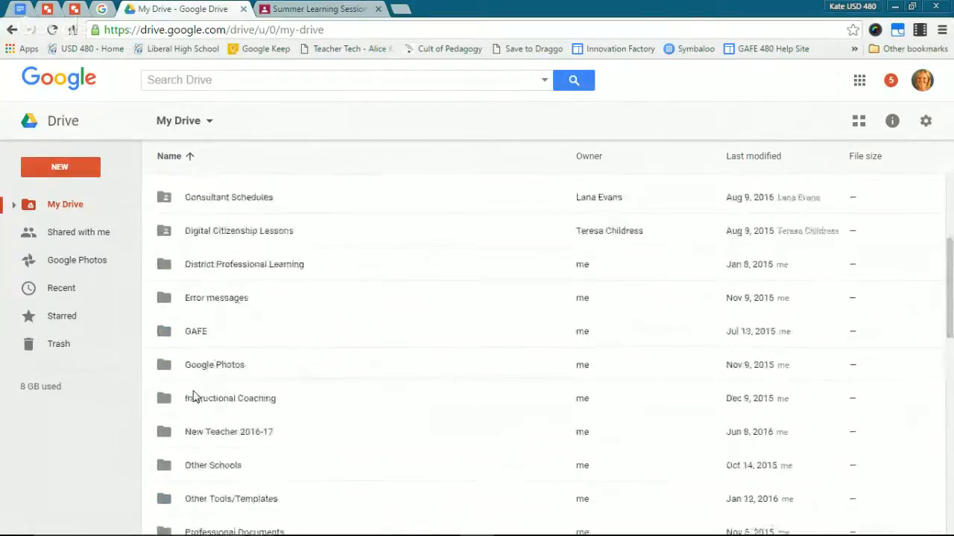
scroll(224, 302, "up", 1)
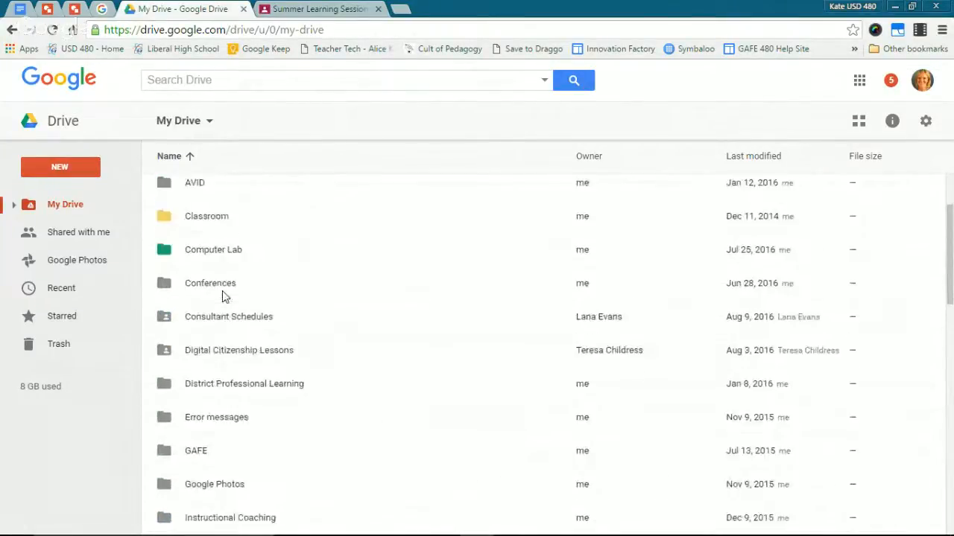
scroll(223, 295, "down", 2)
scroll(219, 301, "down", 10)
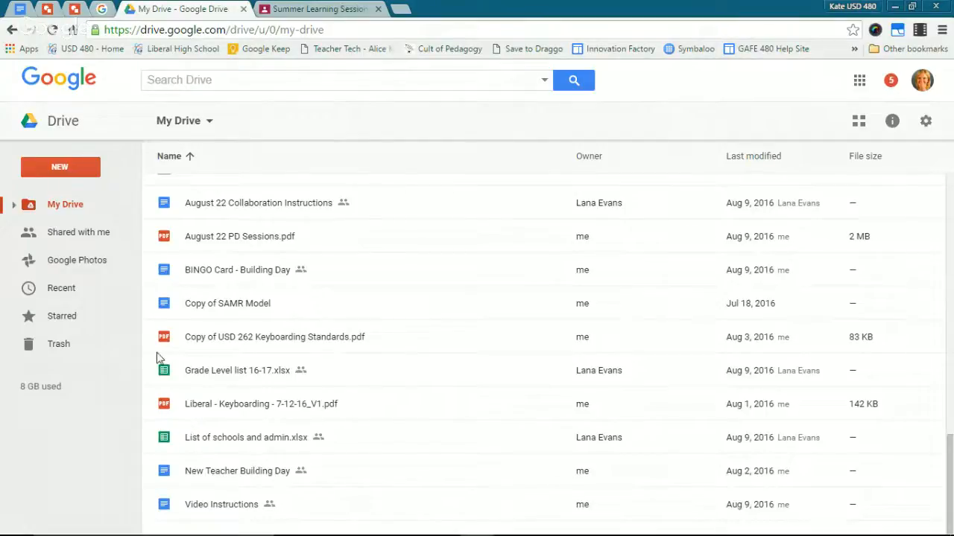
Step: Return to Google Classroom and assign "TITLE Make copy for each student" to the class immediately
left_click(313, 9)
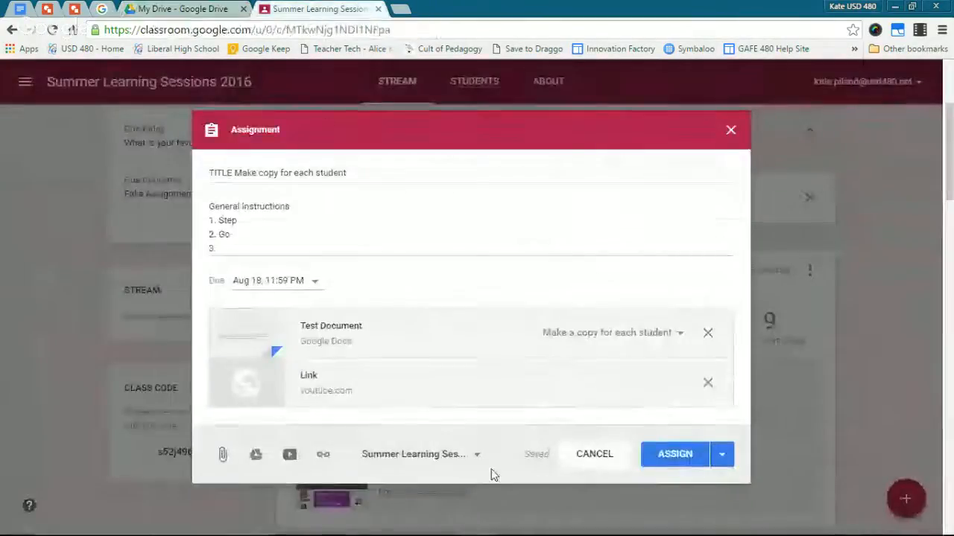
left_click(677, 456)
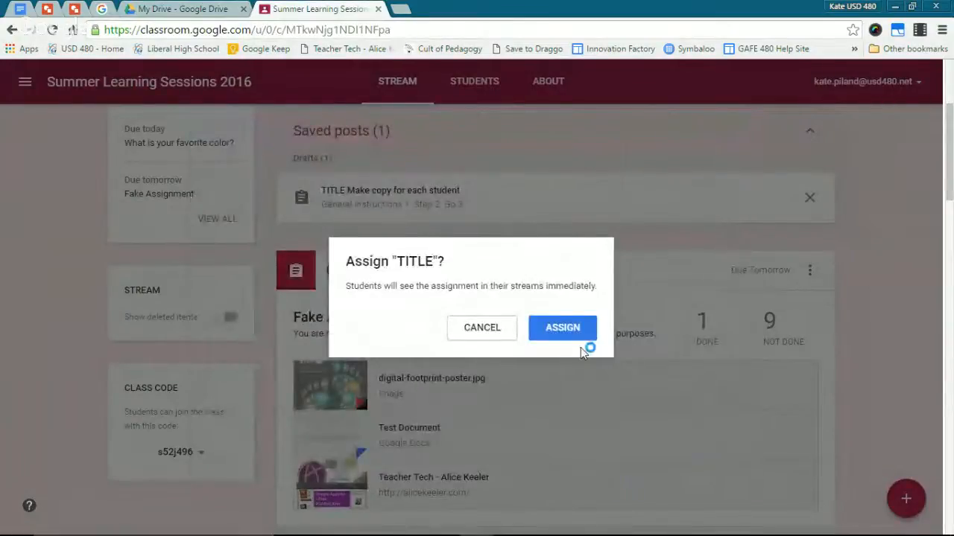
left_click(571, 336)
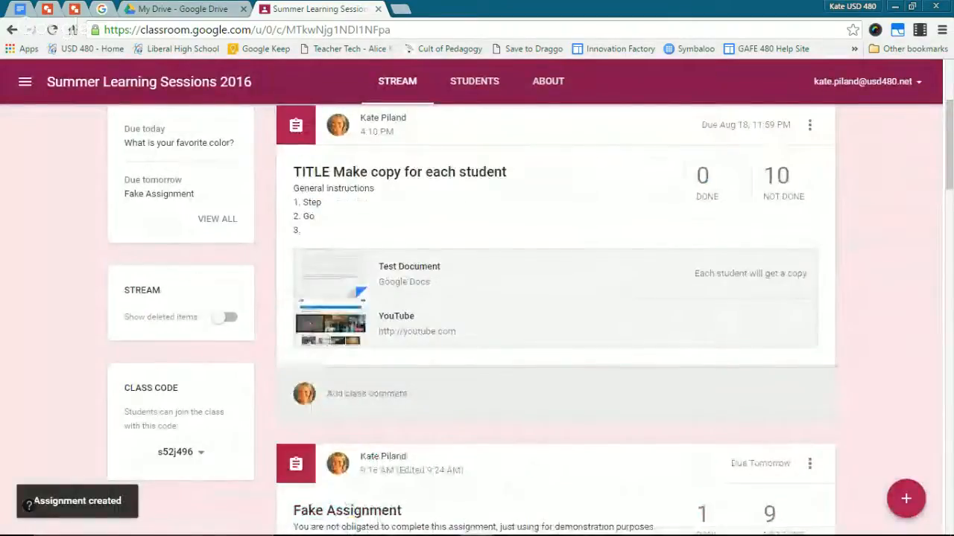
scroll(429, 283, "up", 3)
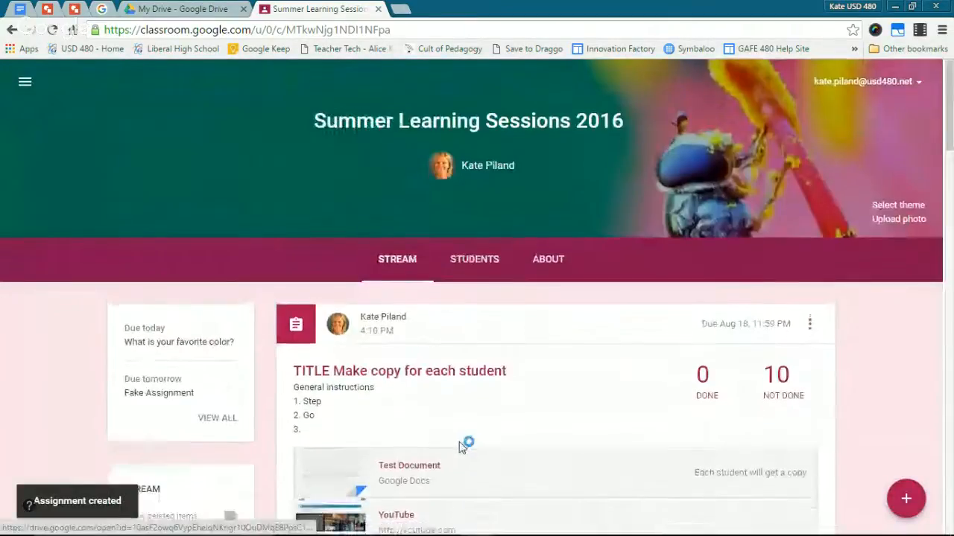
scroll(462, 446, "down", 1)
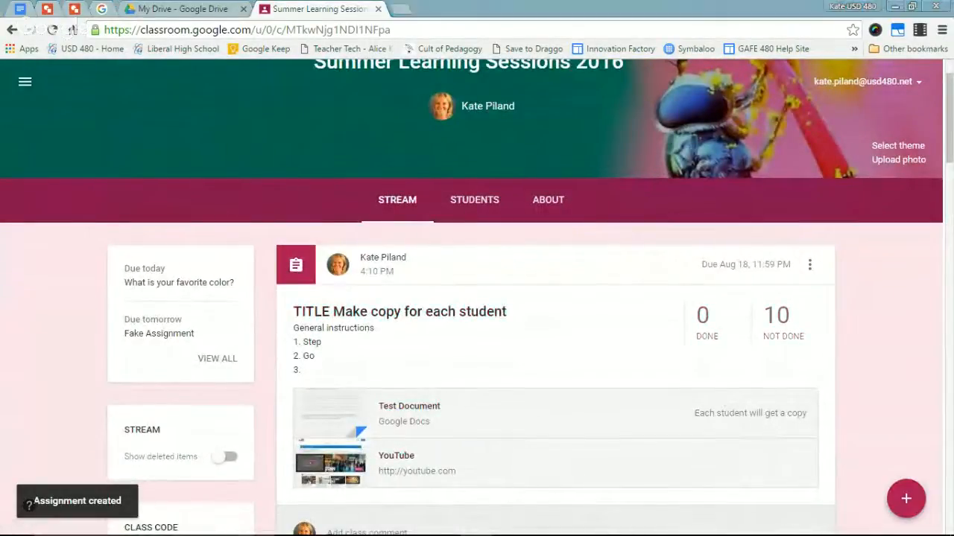
Step: Switch to the student's Classroom window, reload the stream and open the page of the "TITLE Make copy for each student" assignment
left_click_drag(0, 156, 506, 2)
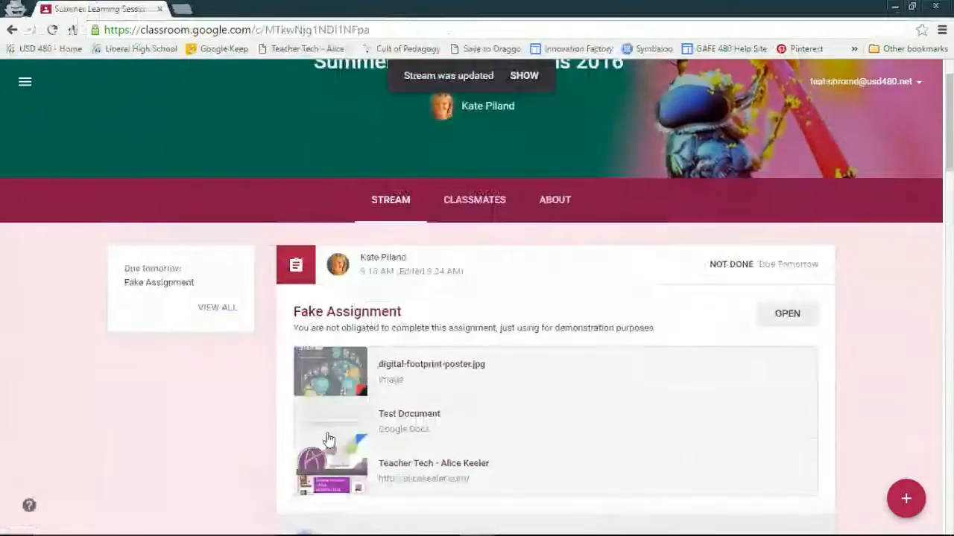
left_click(52, 30)
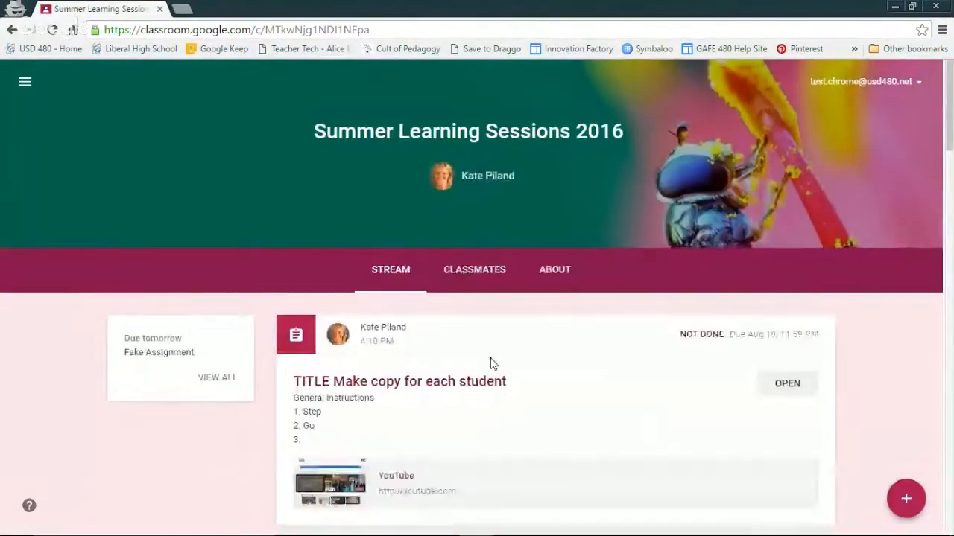
scroll(476, 348, "down", 1)
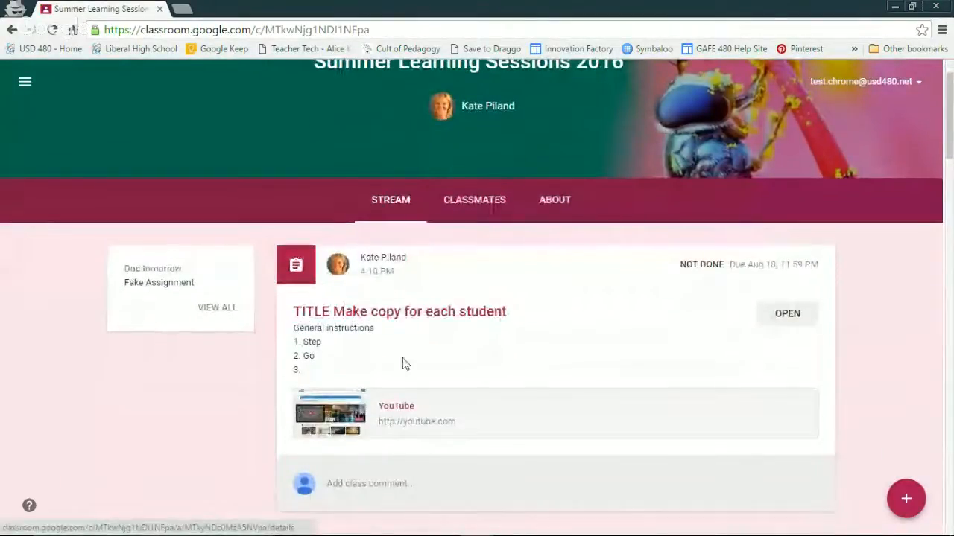
scroll(445, 366, "down", 1)
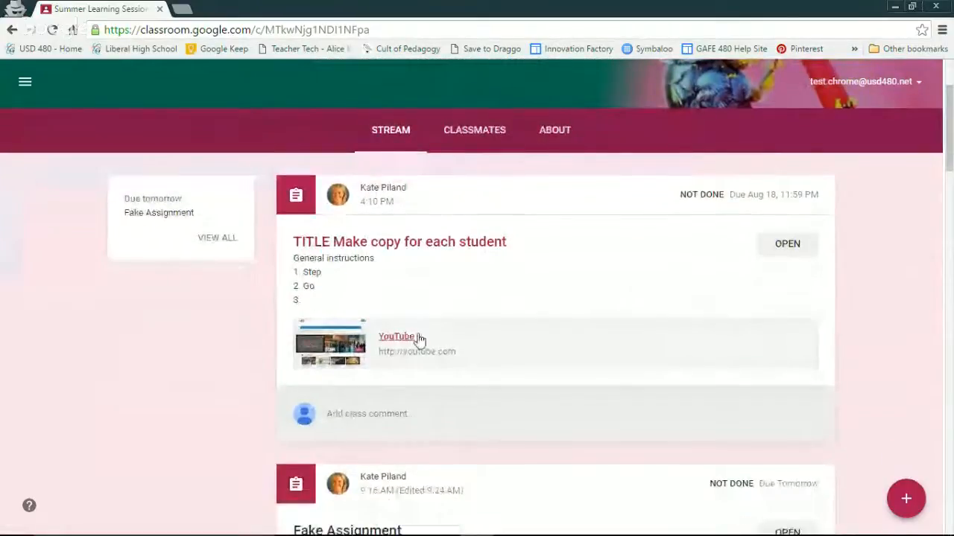
left_click(450, 248)
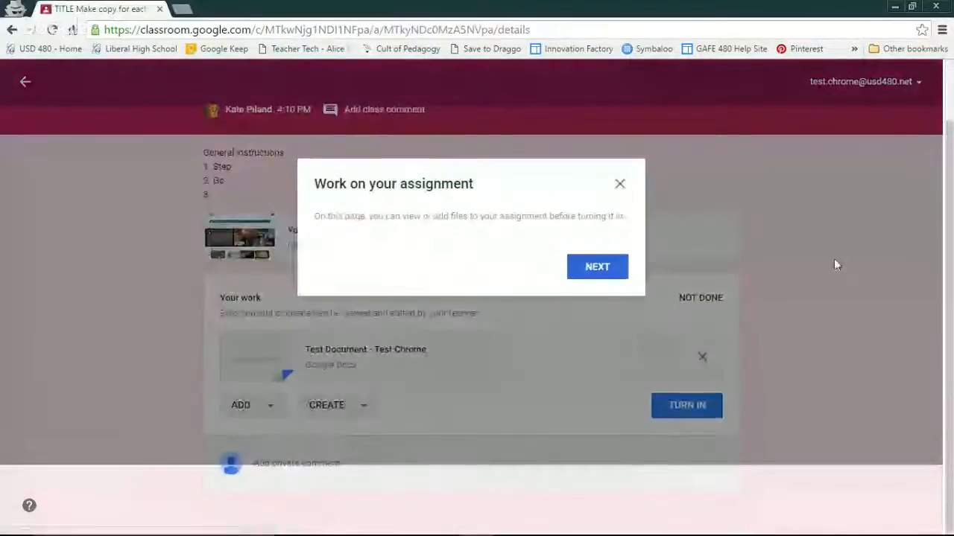
left_click(619, 185)
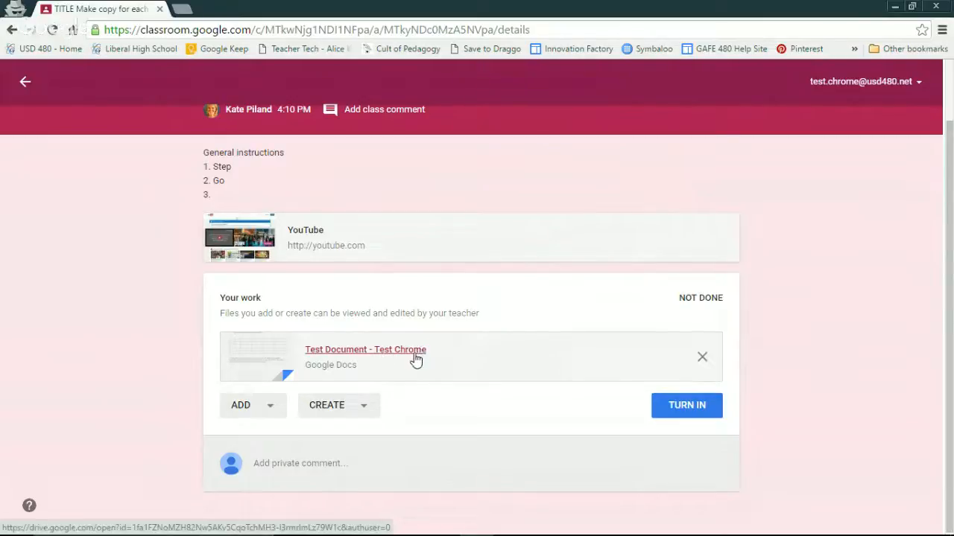
Step: Open the student's Test Document copy from the assignment, delete all of its content and dismiss the charts tip
left_click(381, 355)
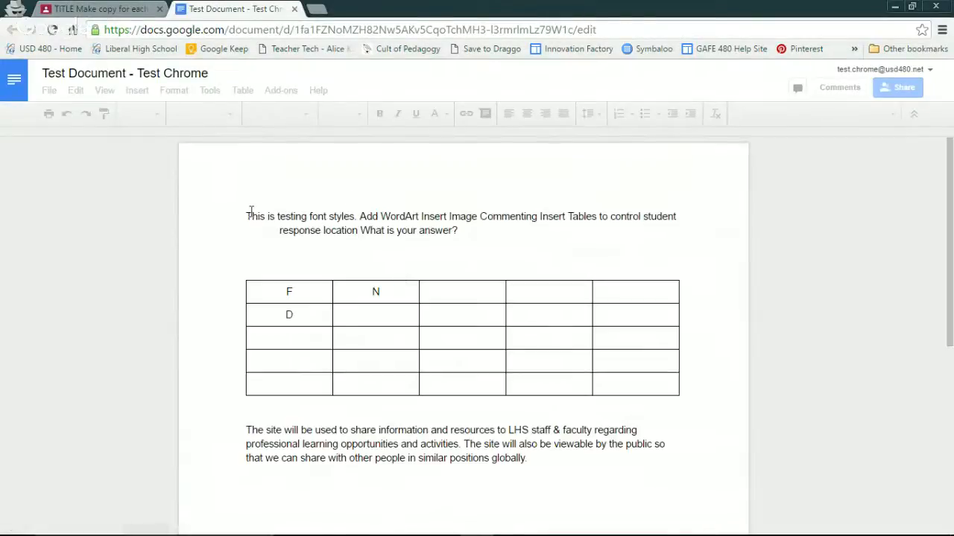
key("ctrl+a")
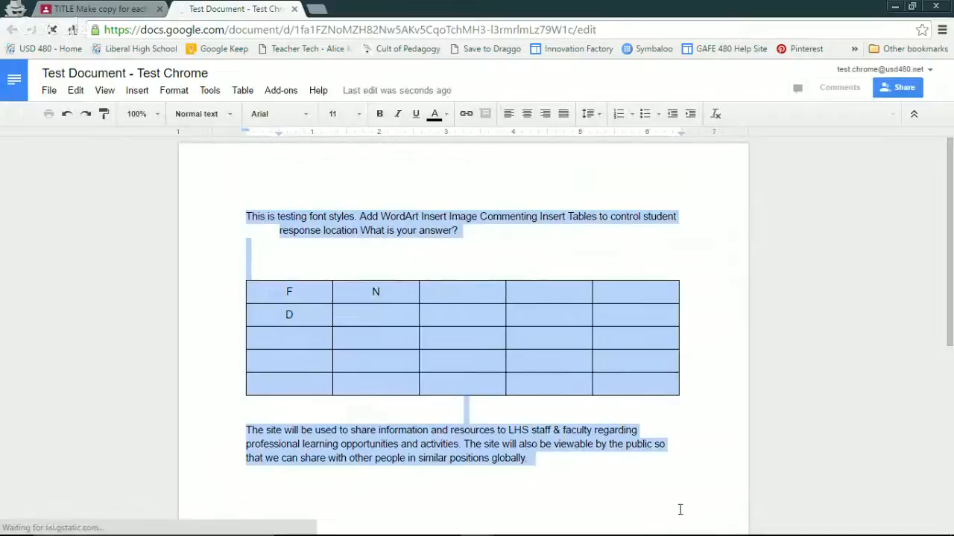
key("Delete")
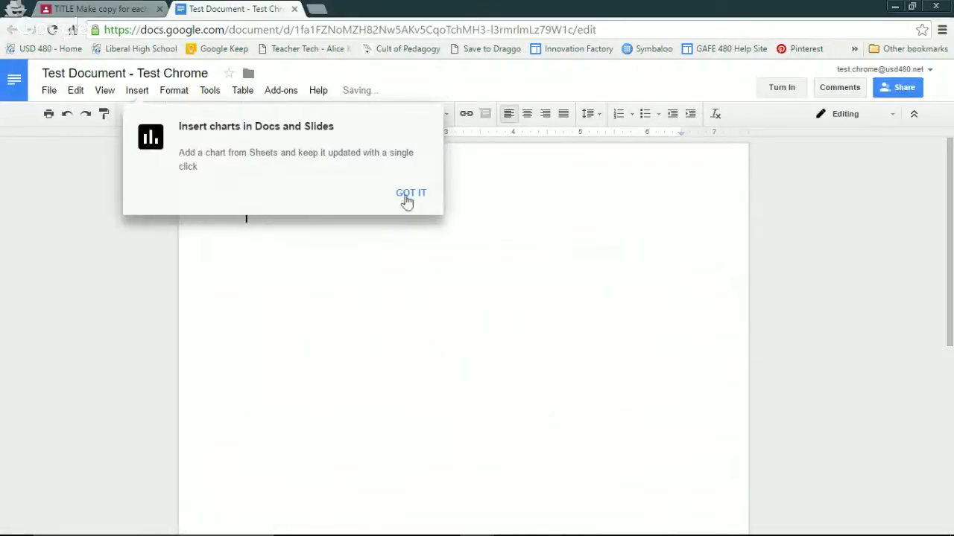
left_click(408, 198)
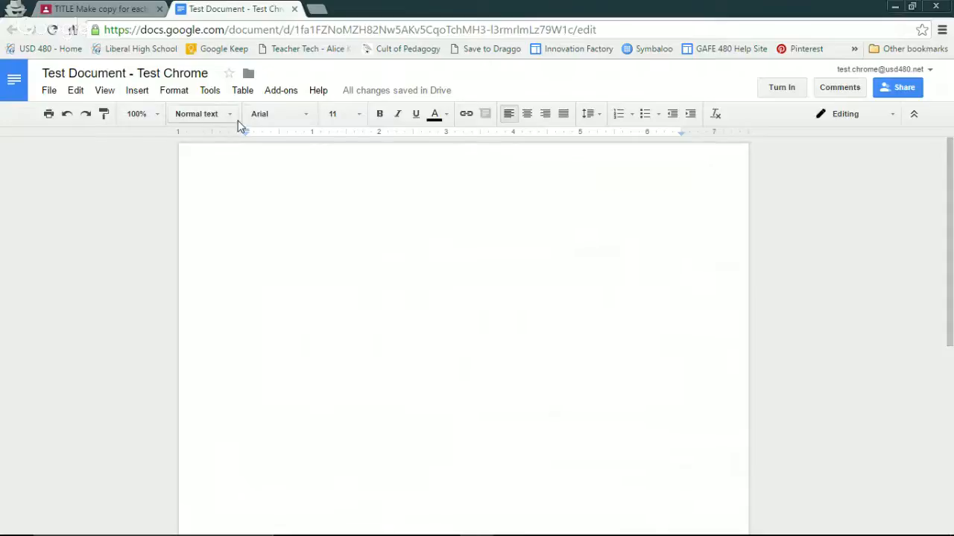
Step: Enter "STUDENT VERSION" in bold in the empty document, with "TEST Chrome" in bold on the line below
left_click(382, 117)
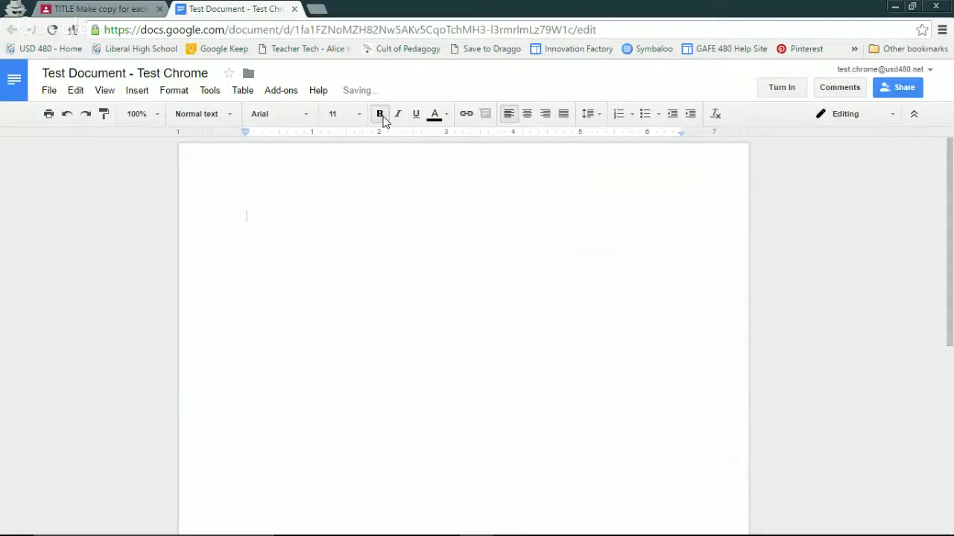
type("STUDENT VERSION")
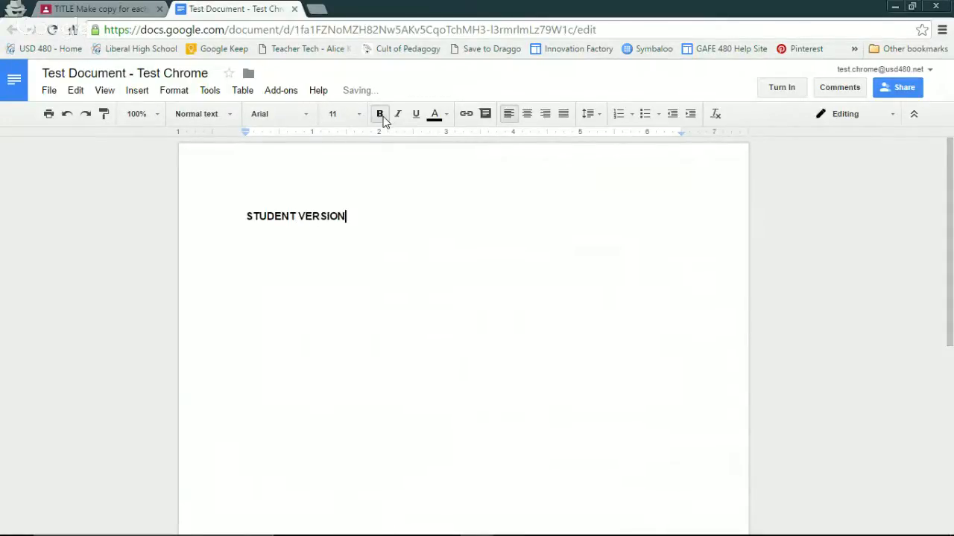
key("Return")
type("TES")
type("T Chrom")
type("rome")
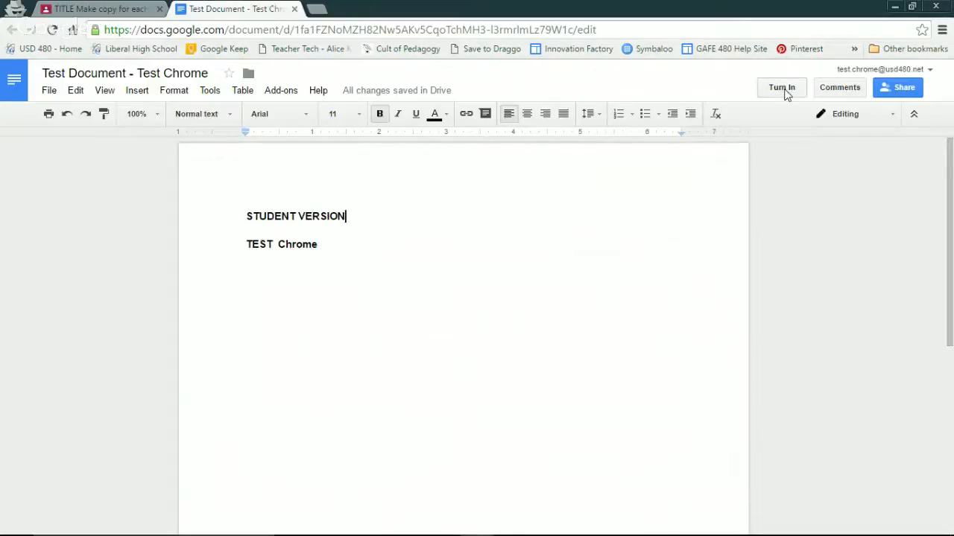
Step: Return to the student's assignment page in Google Classroom and turn in the work with the Test Document copy attached
left_click(142, 9)
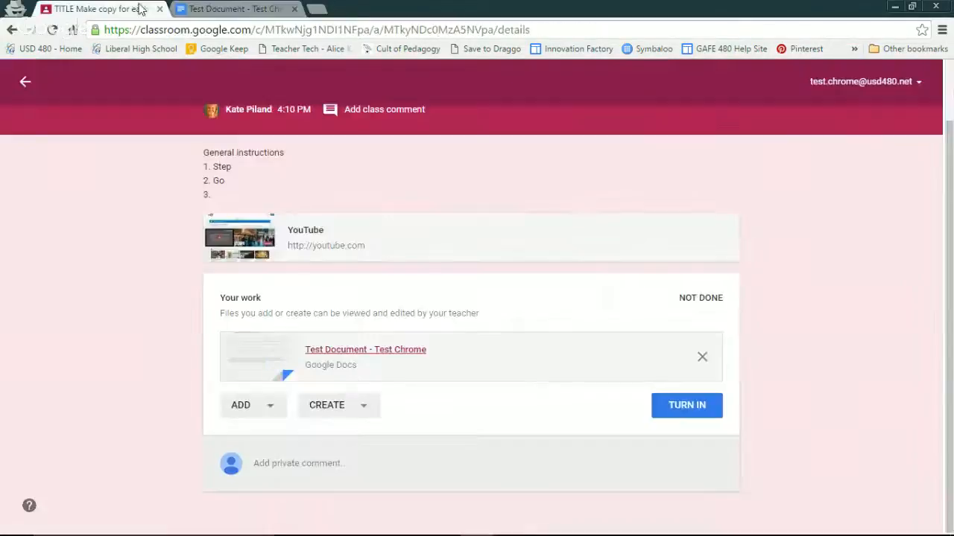
left_click(686, 405)
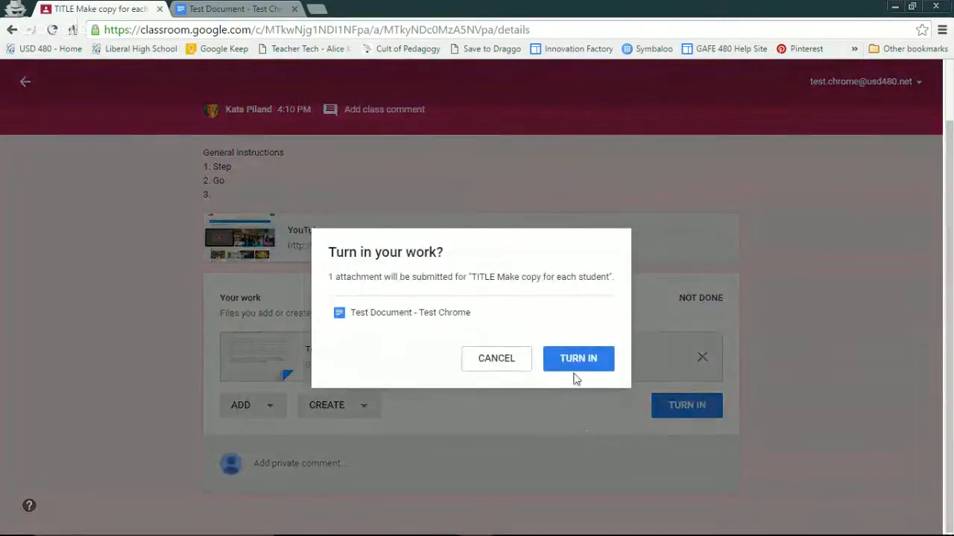
left_click(563, 359)
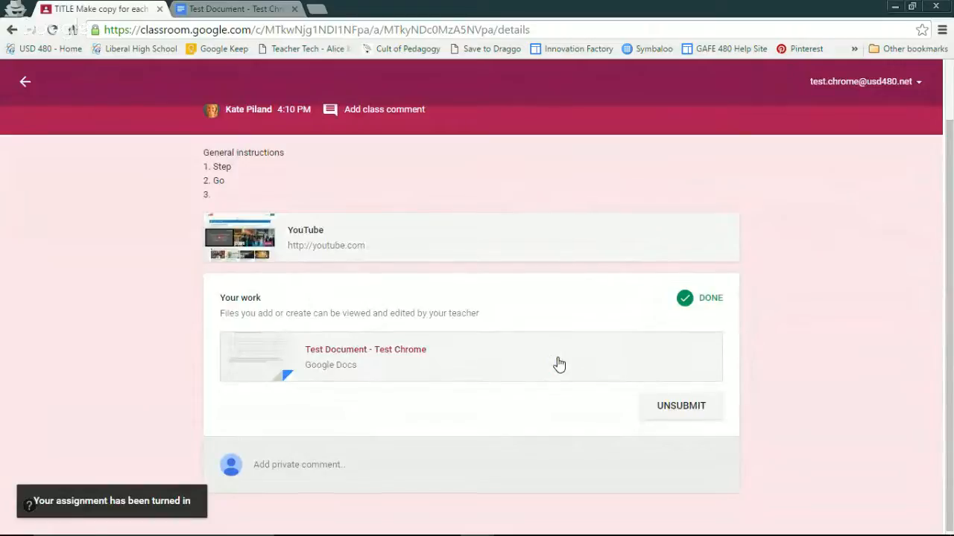
scroll(446, 425, "up", 1)
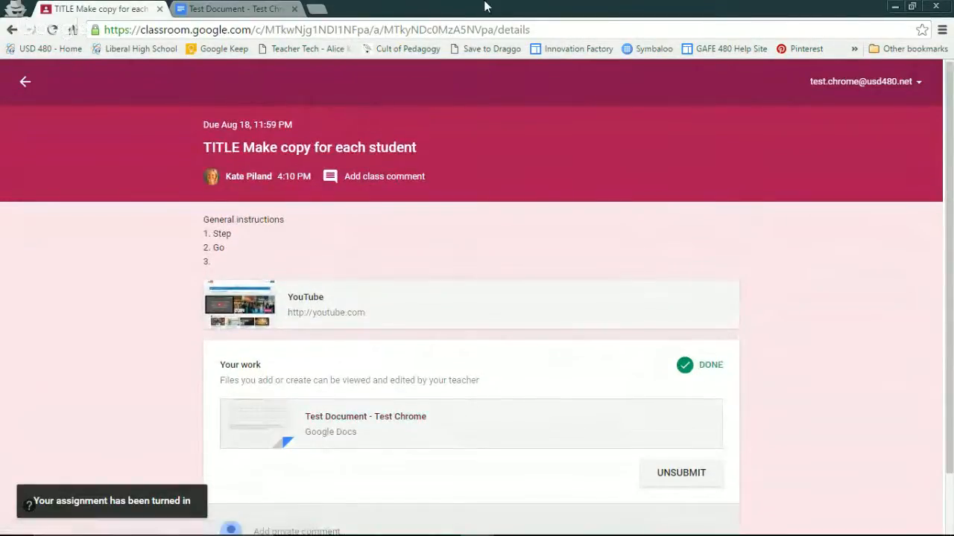
Step: Switch to the teacher's Google Drive and open Classroom > Summer Learning Sessions 2016 > TITLE Make copy for each student
left_click_drag(485, 6, 1, 119)
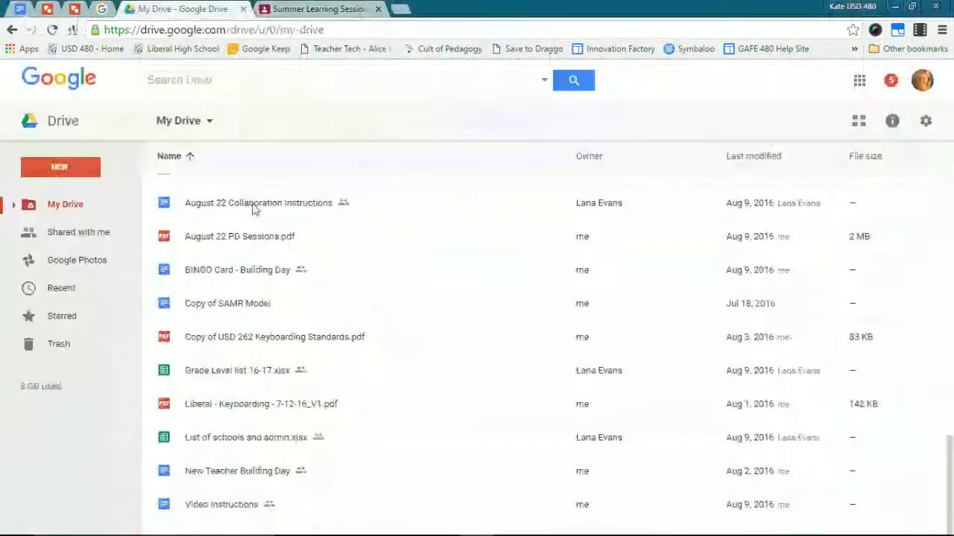
left_click(190, 9)
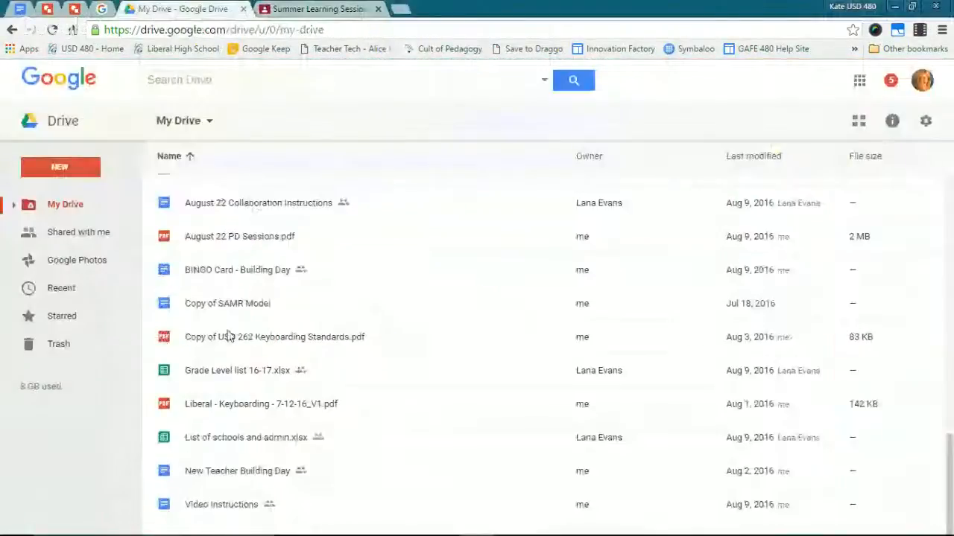
left_click(67, 203)
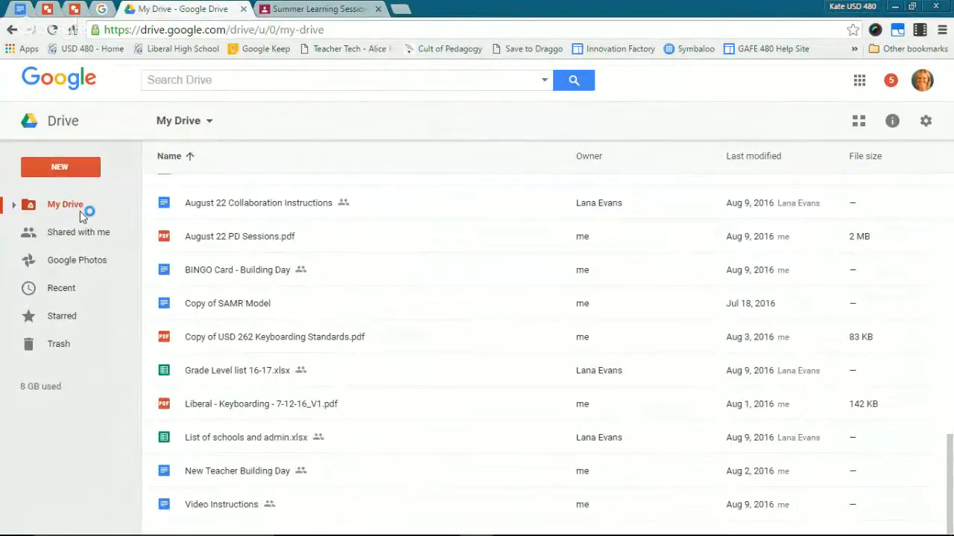
left_click(316, 9)
left_click(187, 9)
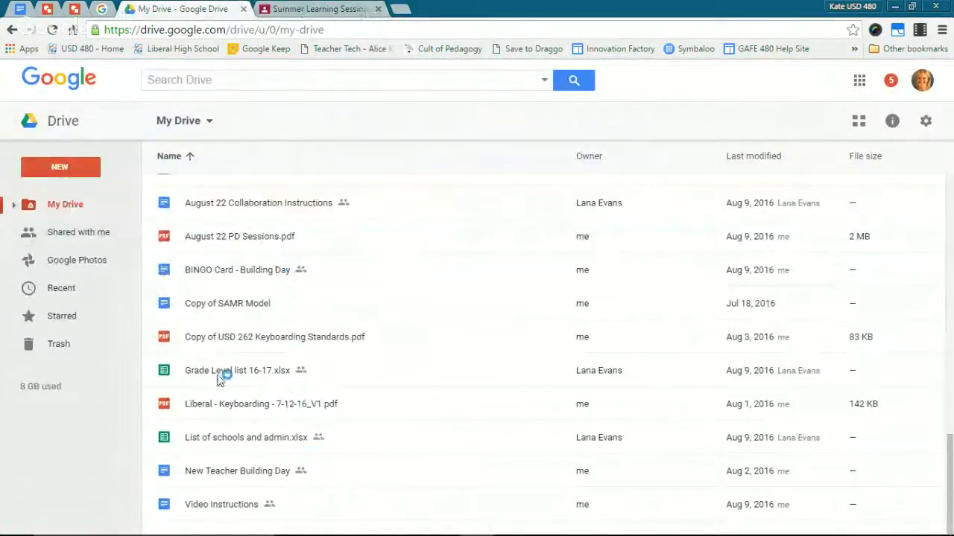
scroll(195, 362, "up", 10)
double_click(208, 332)
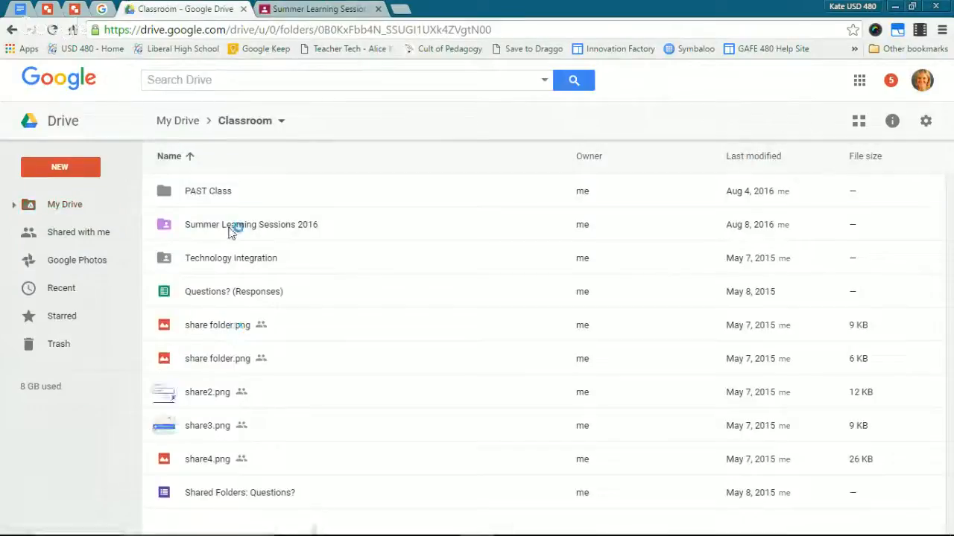
left_click(230, 230)
double_click(230, 232)
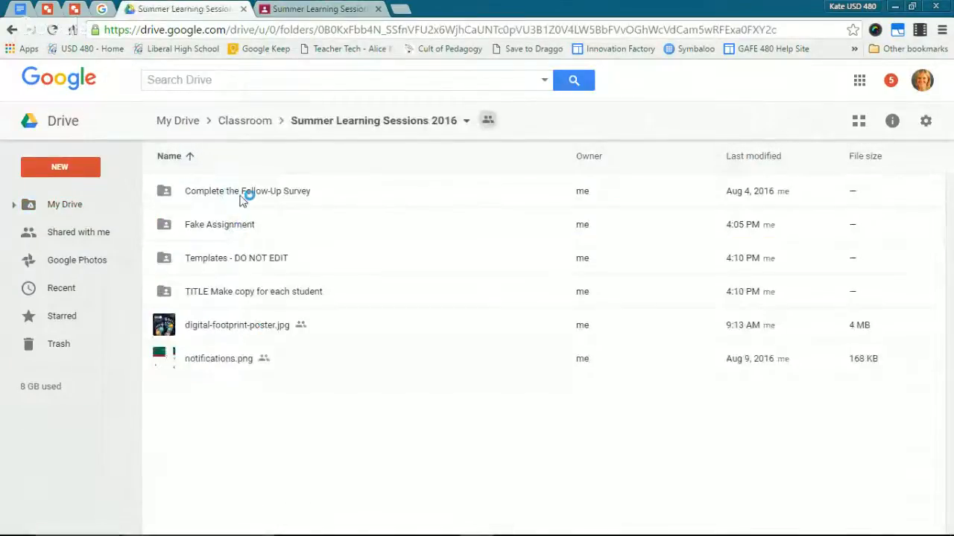
left_click(269, 294)
double_click(269, 294)
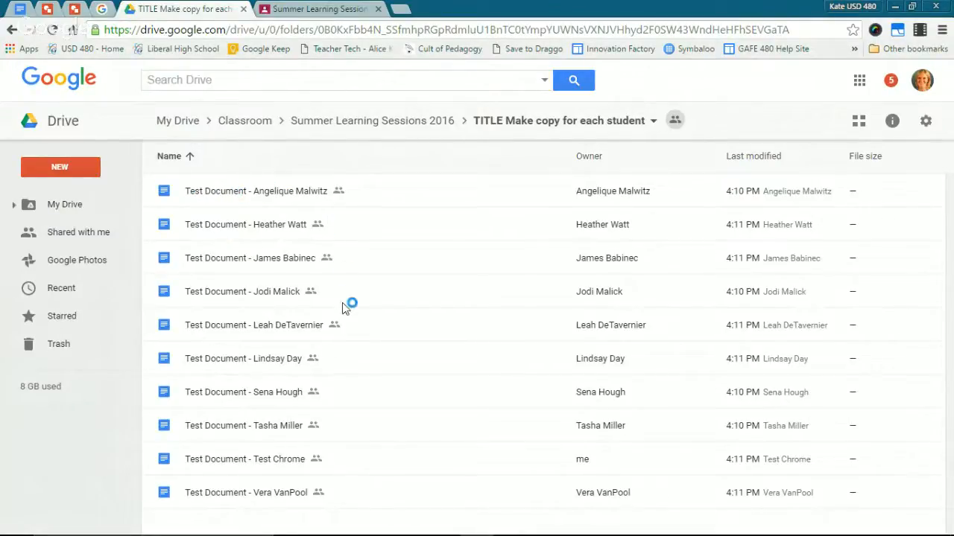
Step: View the Test Chrome account's copy of Test Document and another student's copy, and close both documents
left_click(289, 462)
double_click(289, 462)
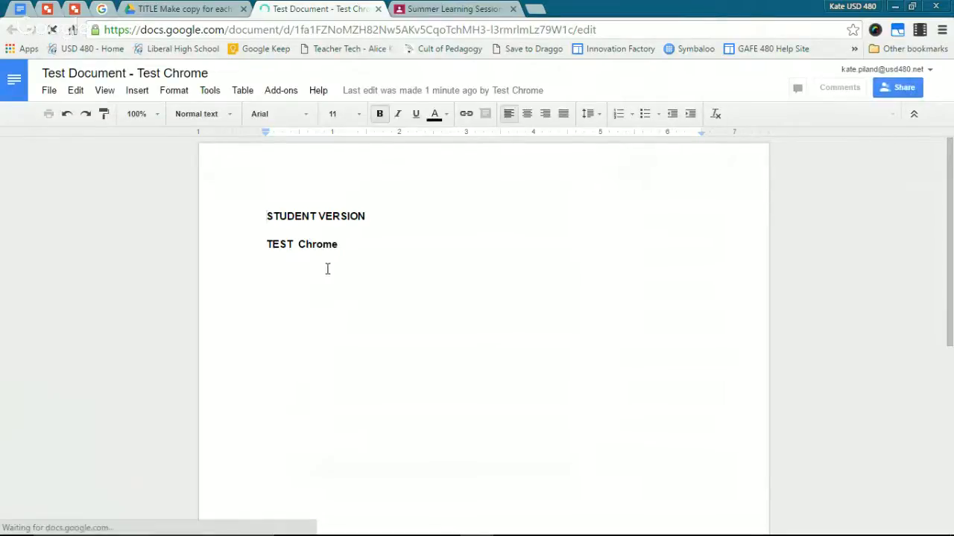
left_click(196, 12)
double_click(258, 362)
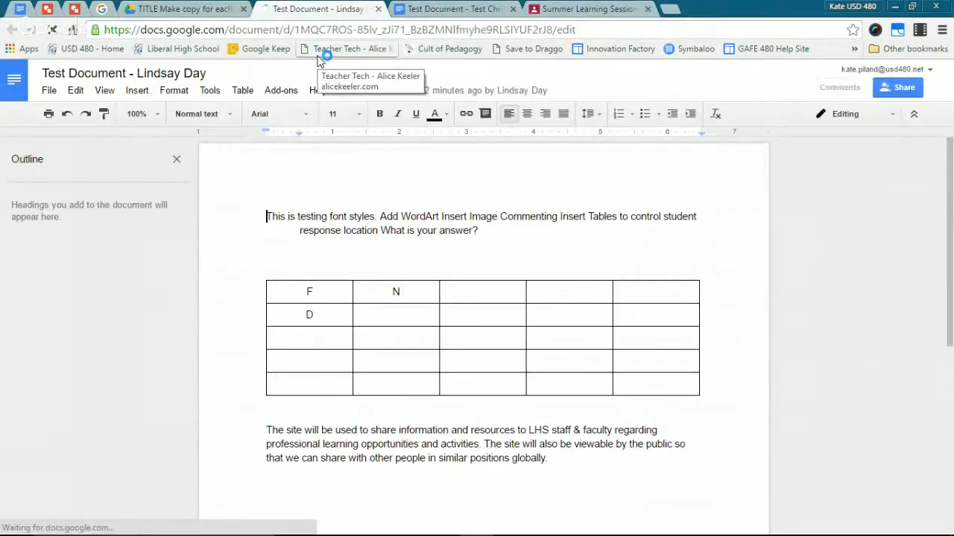
left_click(377, 11)
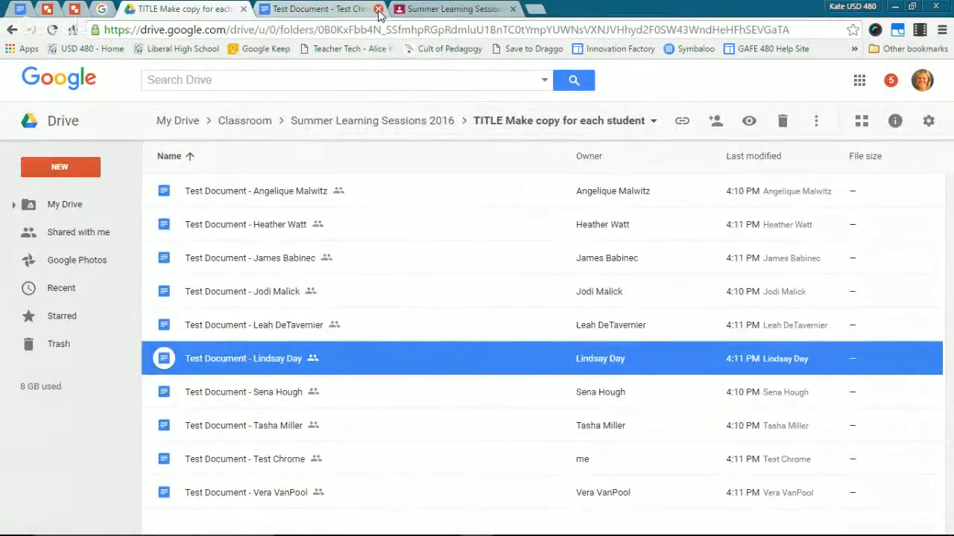
left_click(378, 10)
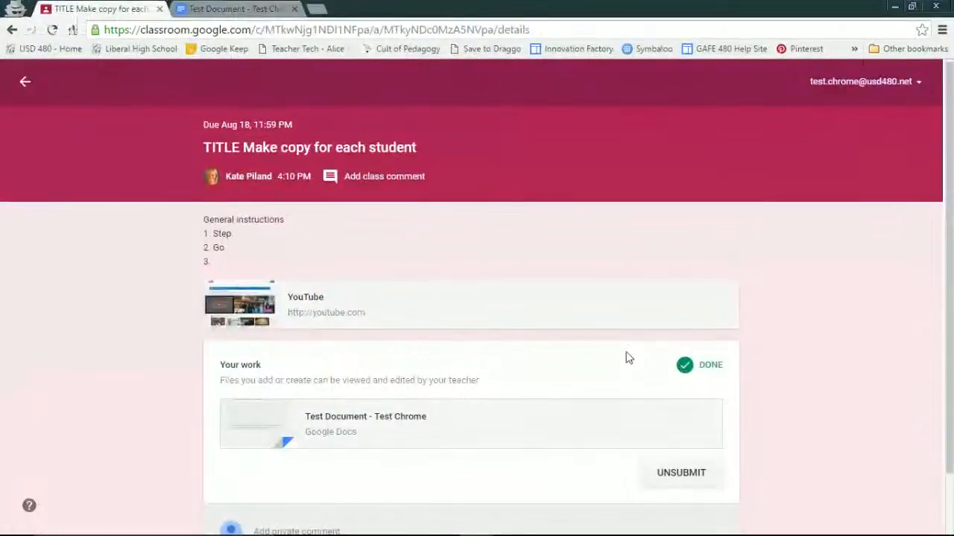
Step: Switch to the student's Classroom window, open the submitted Test Document copy to check its editing access, and close it
scroll(630, 352, "down", 1)
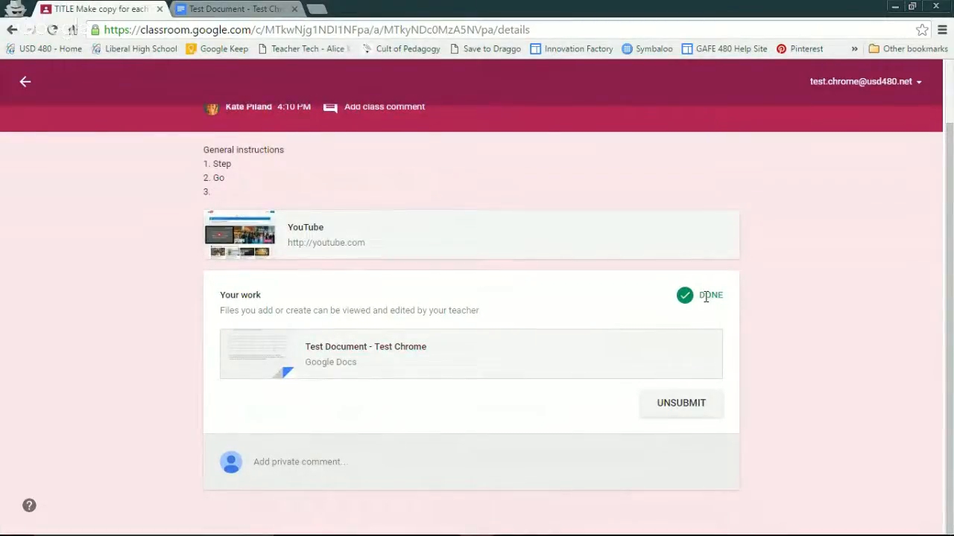
left_click(385, 347)
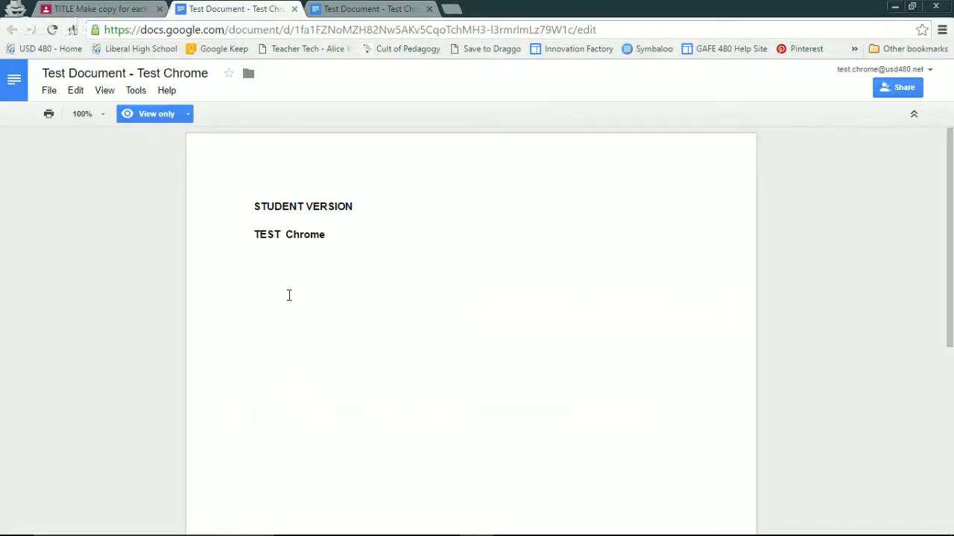
left_click_drag(251, 207, 340, 223)
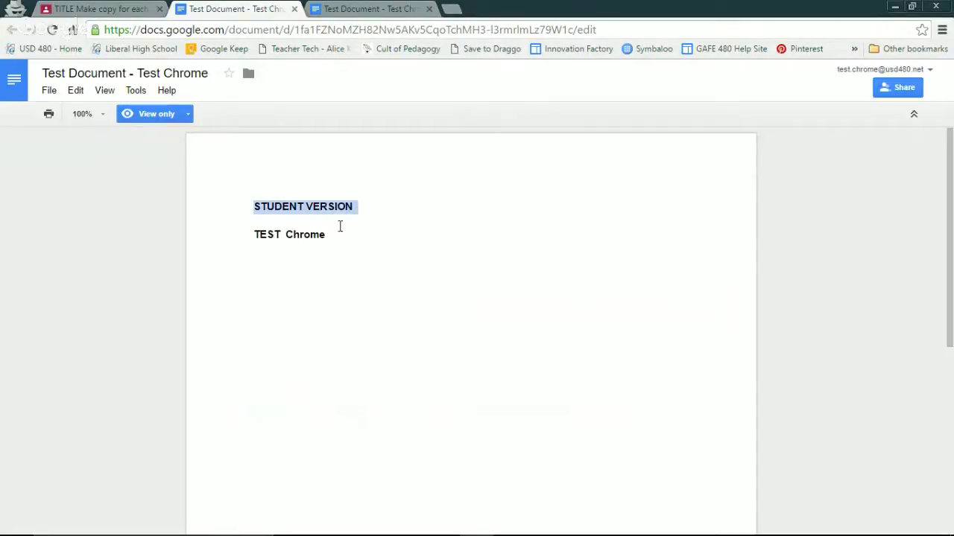
left_click(339, 227)
left_click_drag(267, 207, 406, 226)
left_click(314, 246)
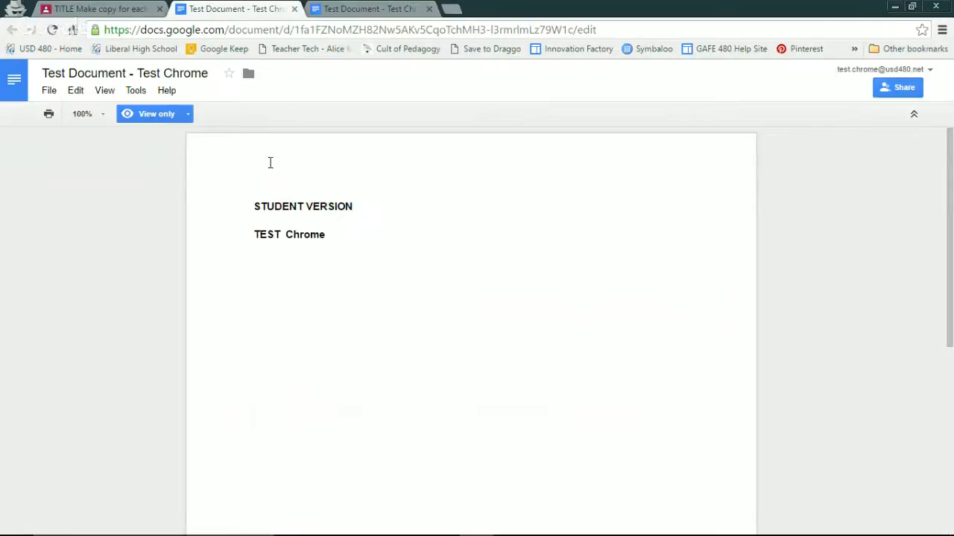
left_click(290, 10)
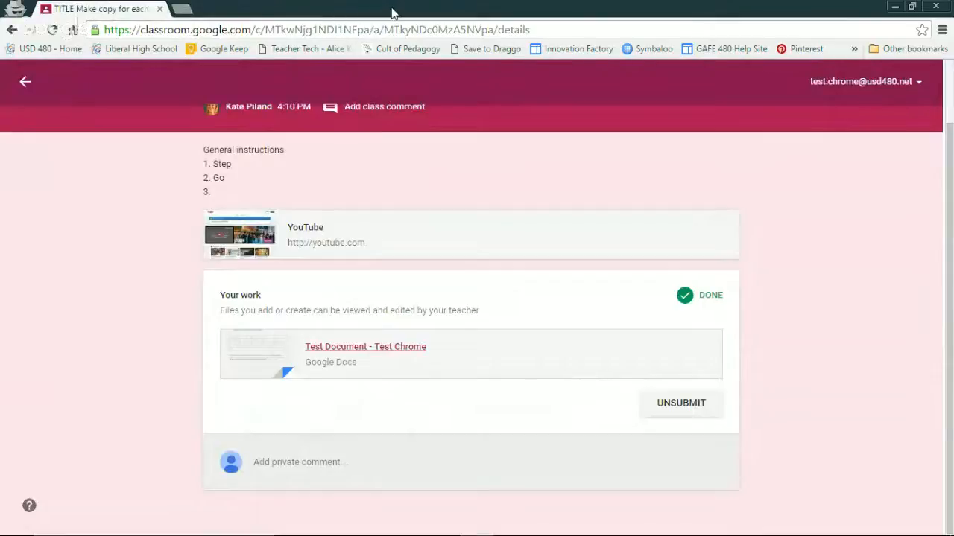
Step: Switch to the teacher's Google Classroom stream and review the "TITLE Make copy for each student" post
left_click_drag(393, 14, 1, 45)
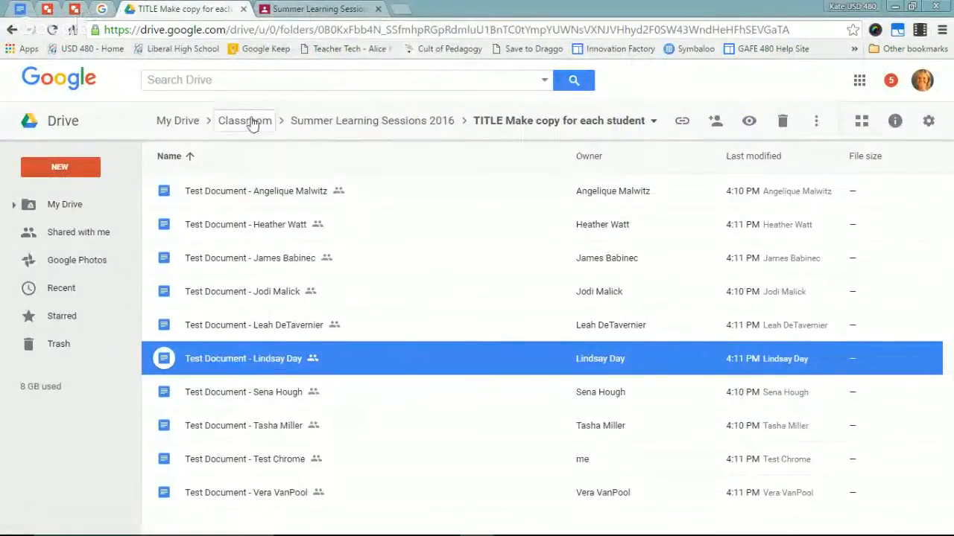
left_click(302, 10)
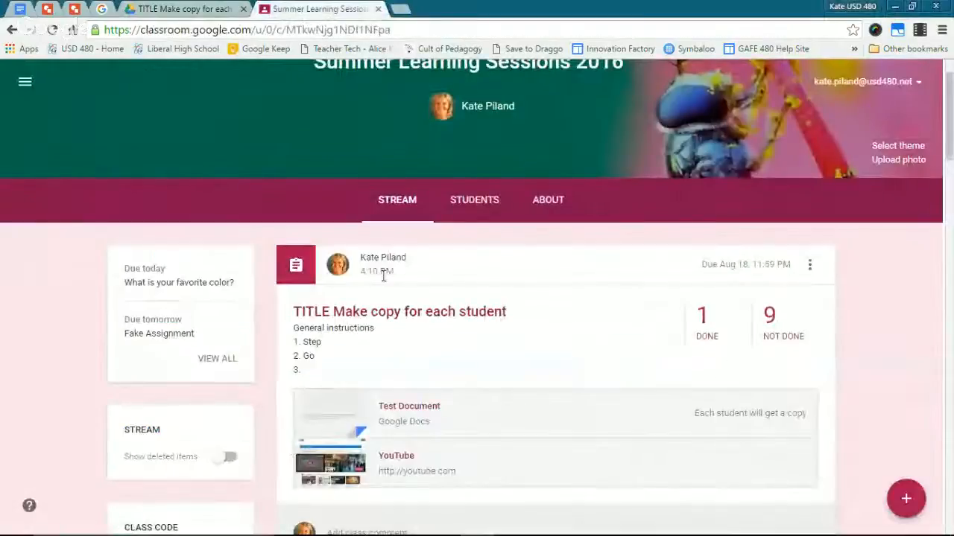
scroll(492, 350, "down", 1)
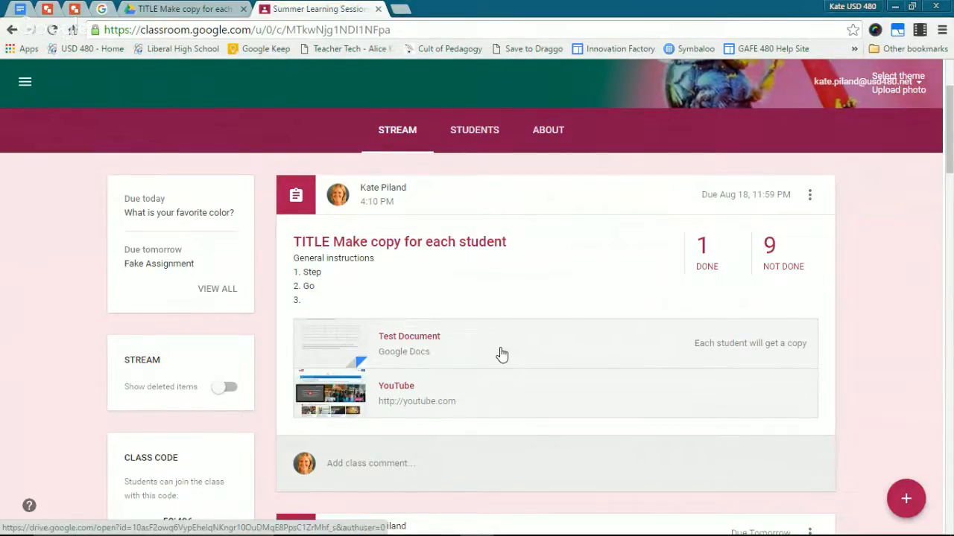
Step: Open Fake Assignment for editing, show the student access options for its Test Document attachment, and leave without saving
scroll(501, 354, "down", 5)
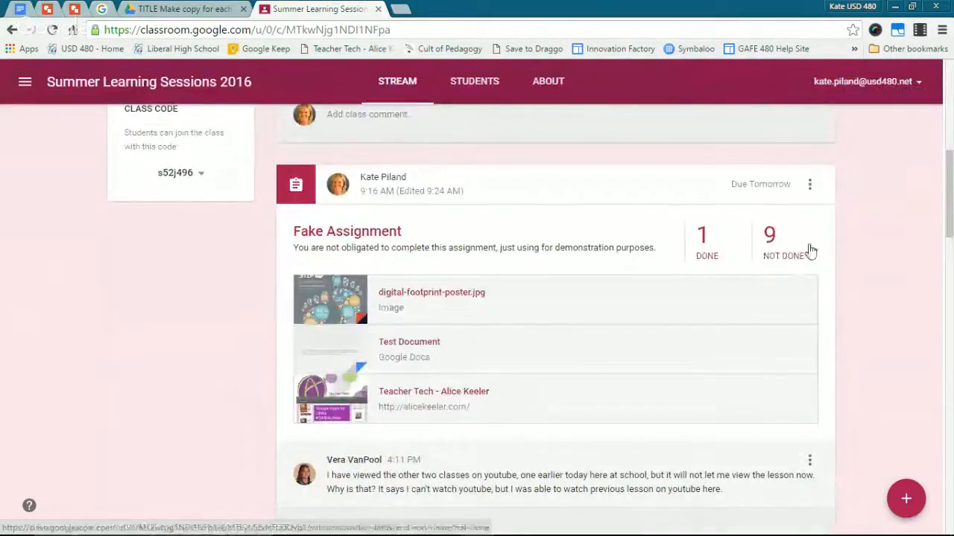
left_click(809, 184)
left_click(760, 255)
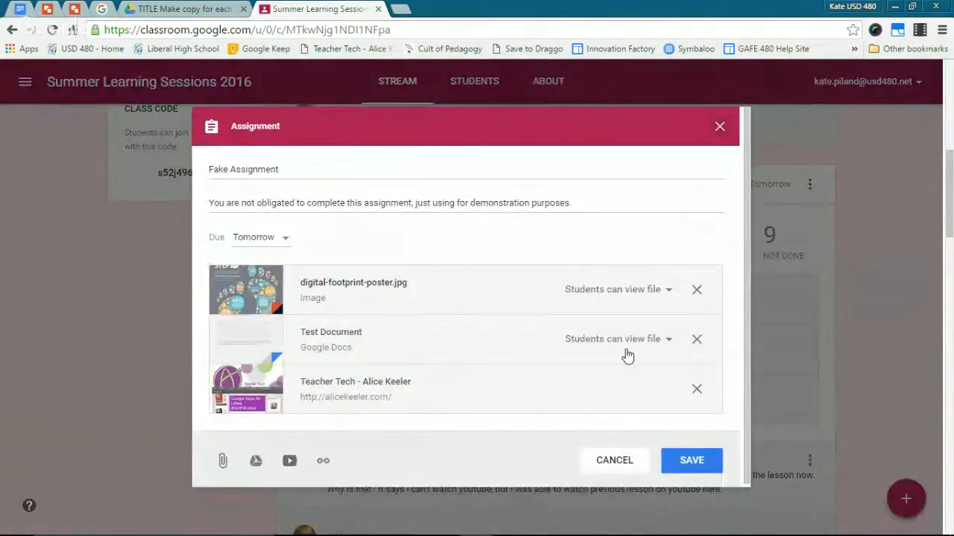
left_click(665, 341)
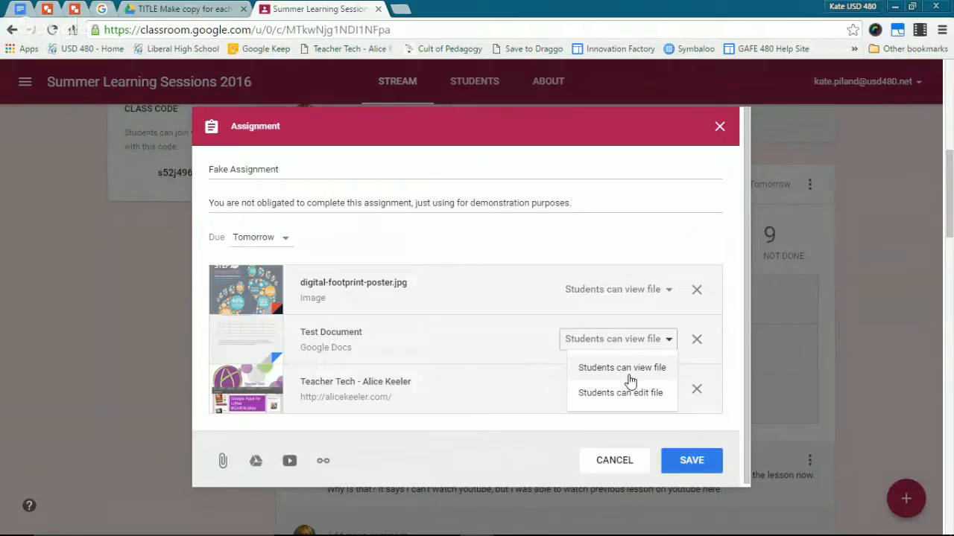
left_click(606, 462)
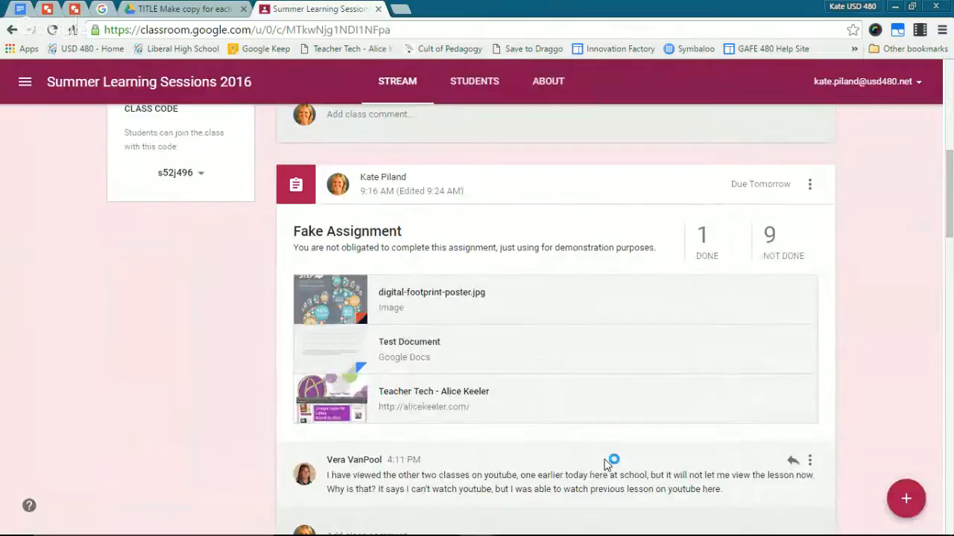
scroll(566, 463, "down", 1)
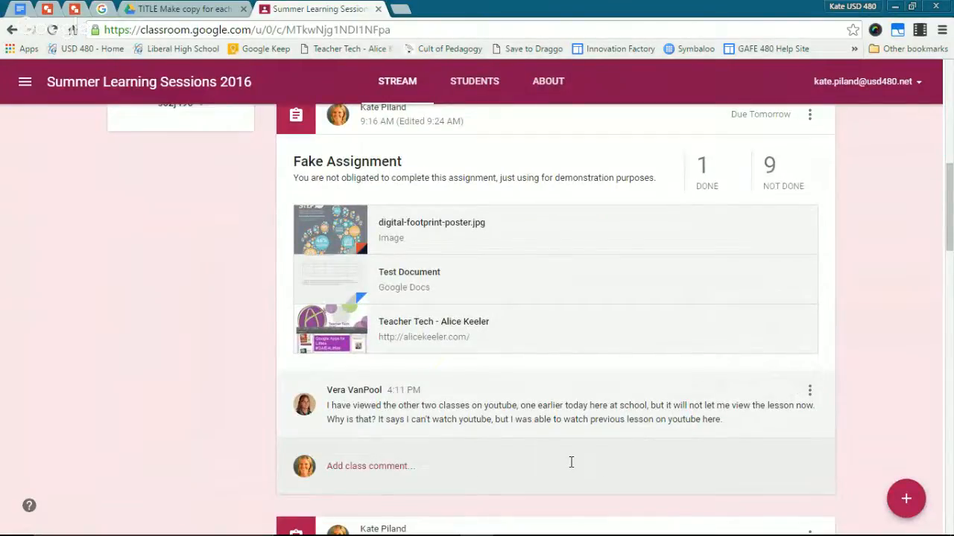
Step: Open the teacher's Work overview from the class stream and filter it to Summer Learning Sessions 2016
scroll(571, 462, "up", 10)
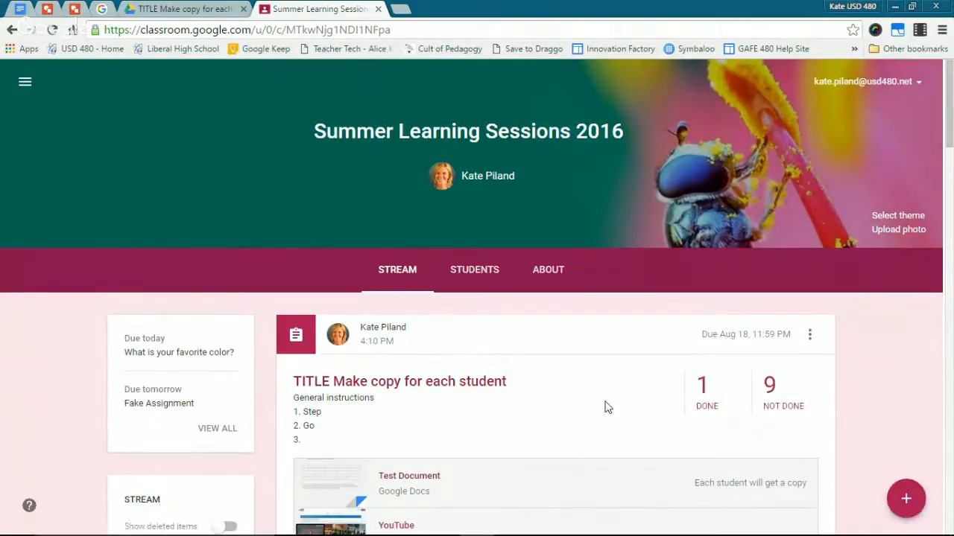
scroll(596, 395, "down", 3)
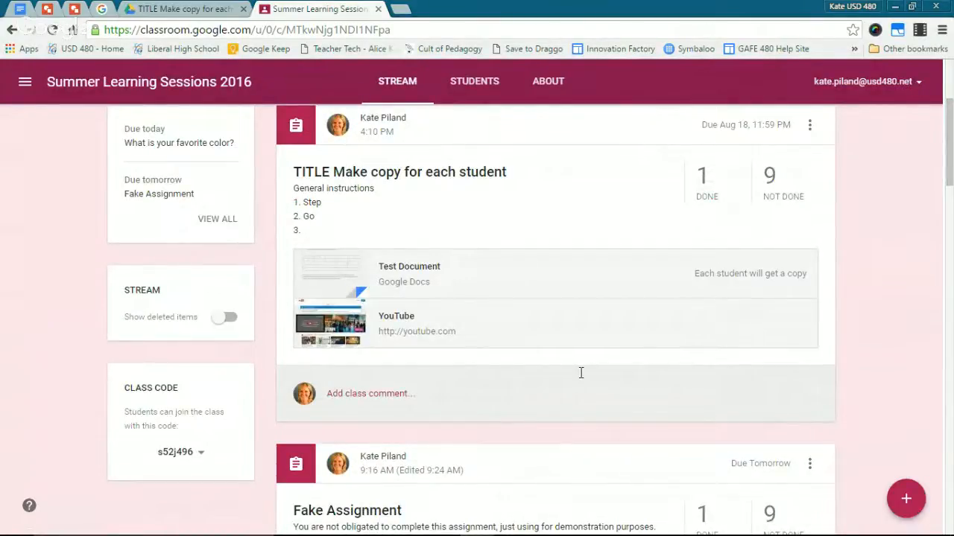
scroll(580, 373, "up", 3)
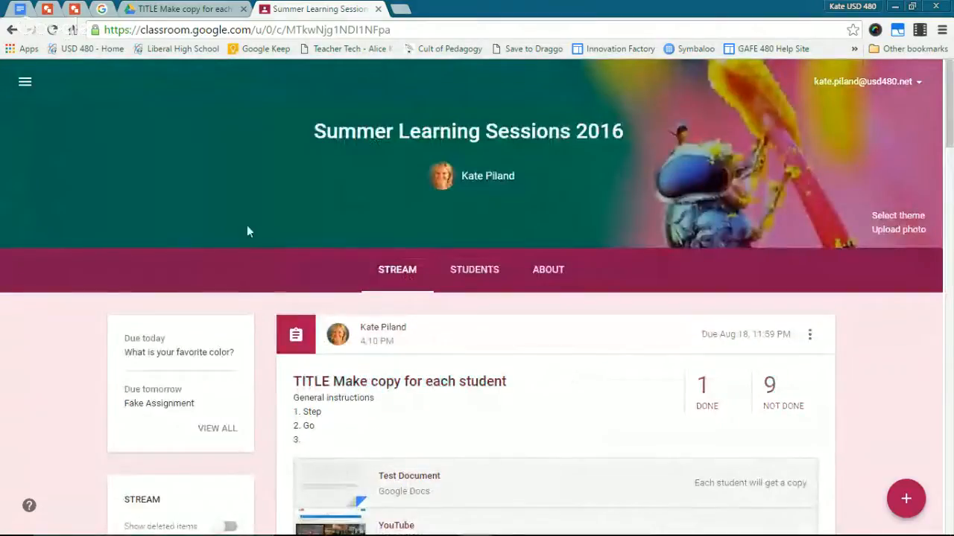
left_click(25, 81)
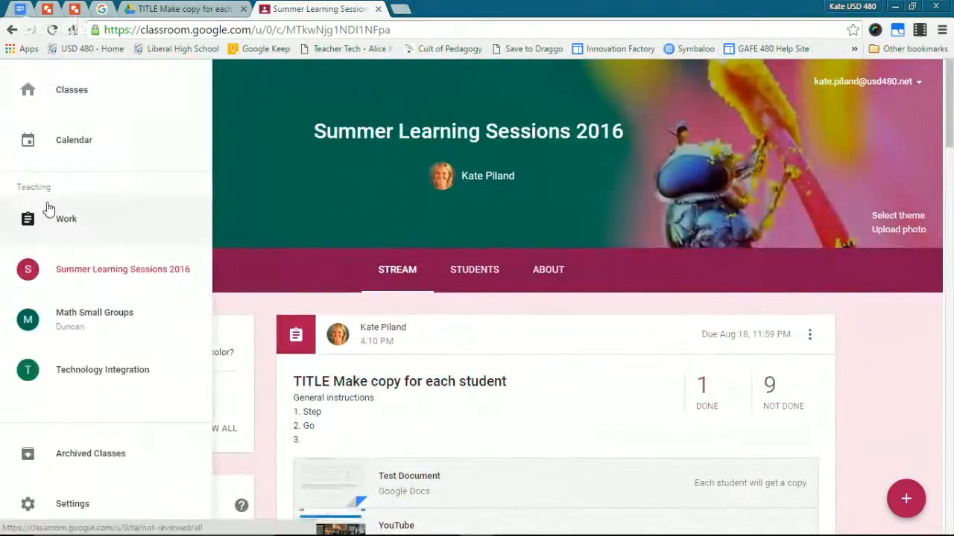
left_click(63, 223)
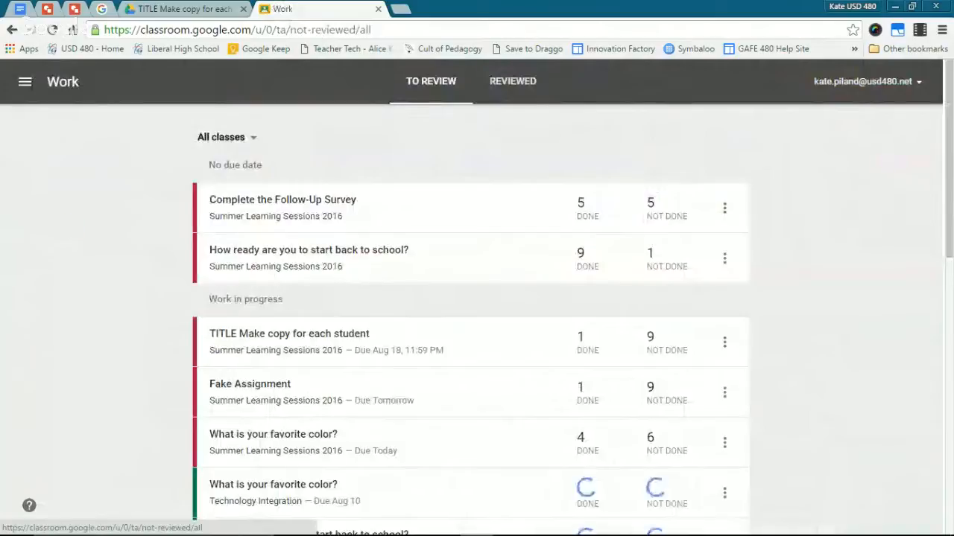
left_click(239, 137)
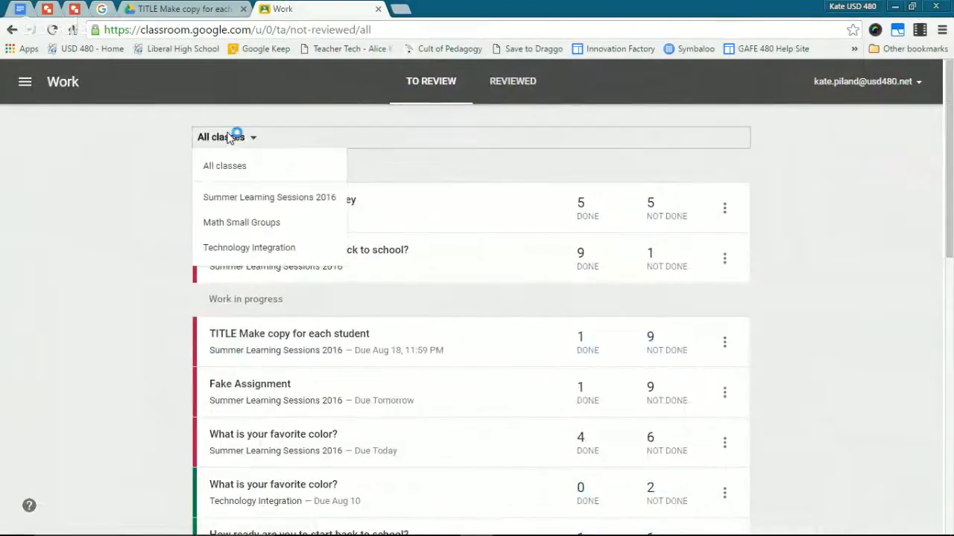
left_click(234, 198)
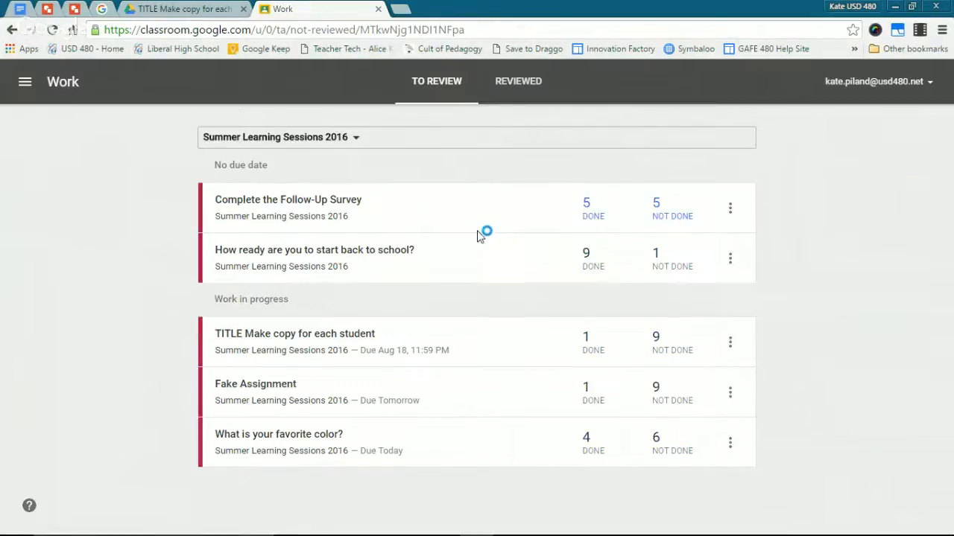
Step: Check the class's reviewed work, return to the work awaiting review, and view the student answers to "How ready are you to start back to school?"
left_click(507, 89)
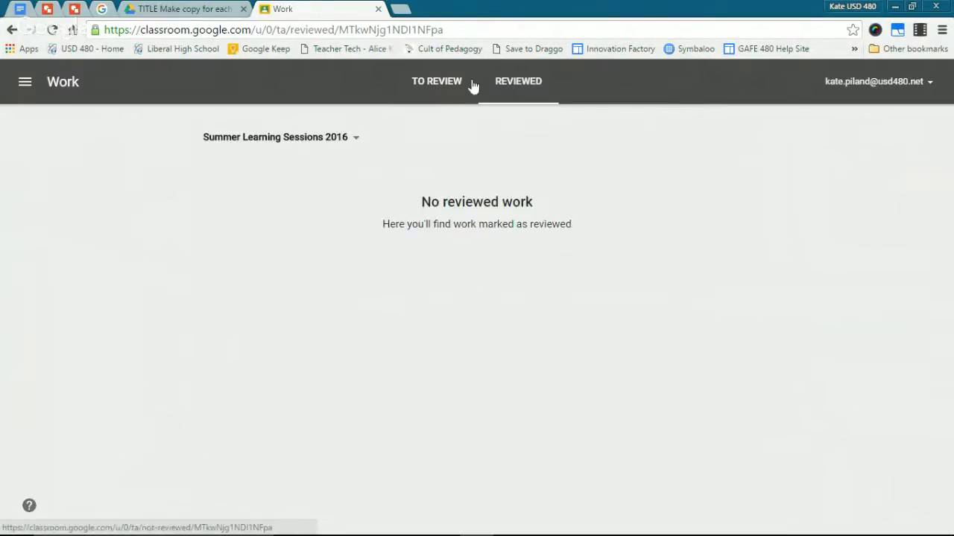
left_click(461, 83)
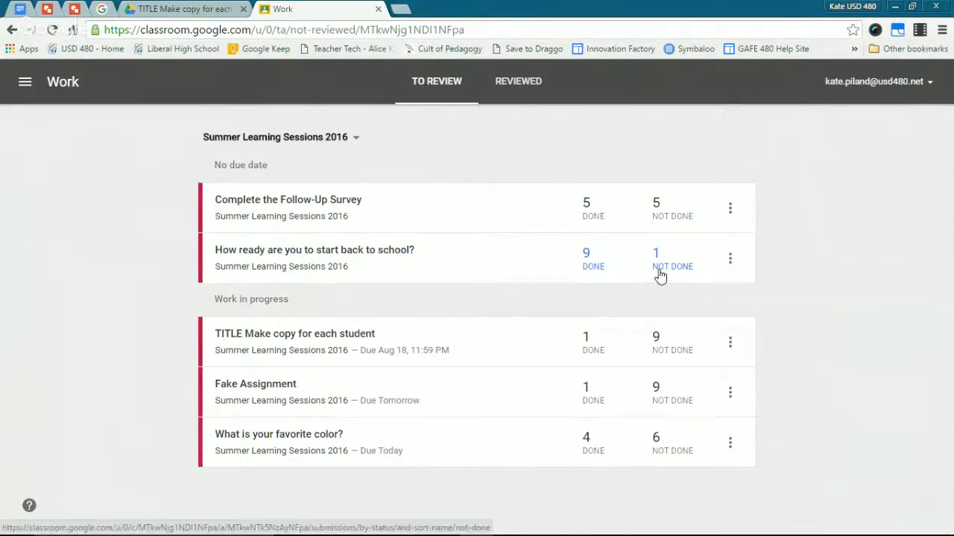
left_click(386, 254)
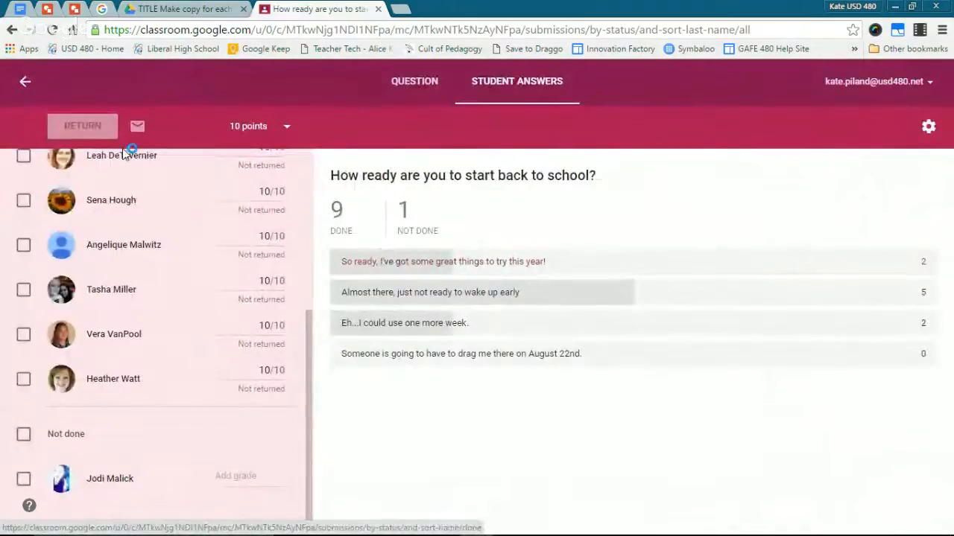
scroll(198, 346, "up", 4)
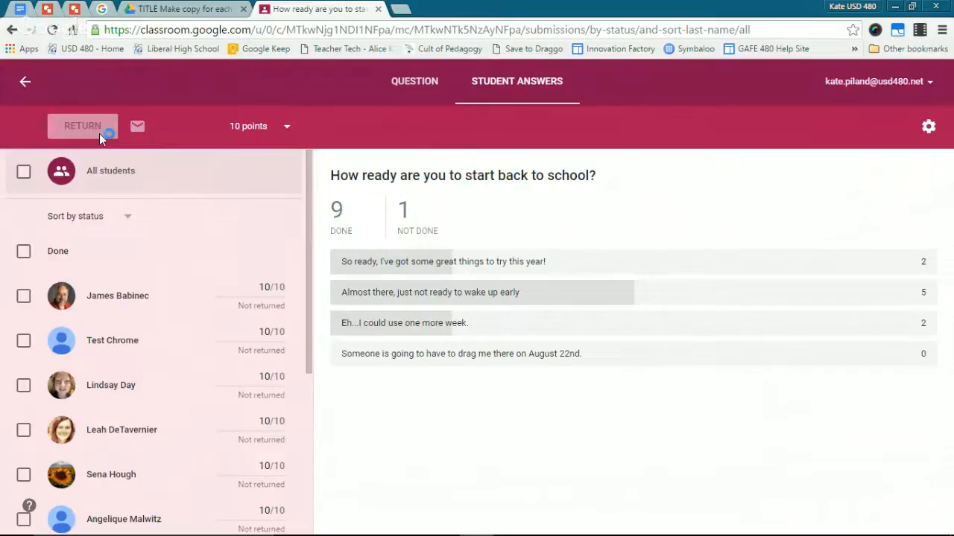
Step: Reopen the Work overview for Summer Learning Sessions 2016 and show the "Mark as reviewed" option for the back-to-school question without applying it
left_click(28, 85)
left_click(27, 83)
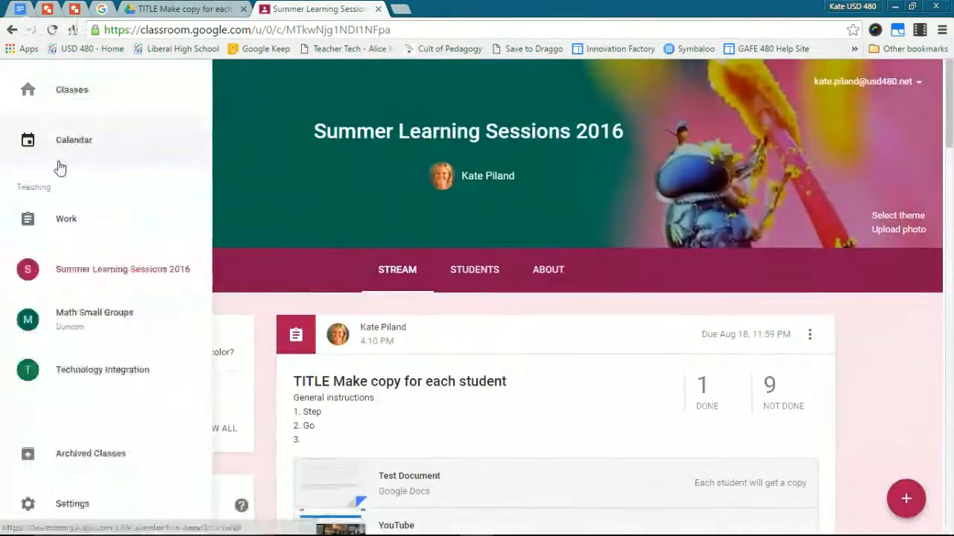
left_click(64, 222)
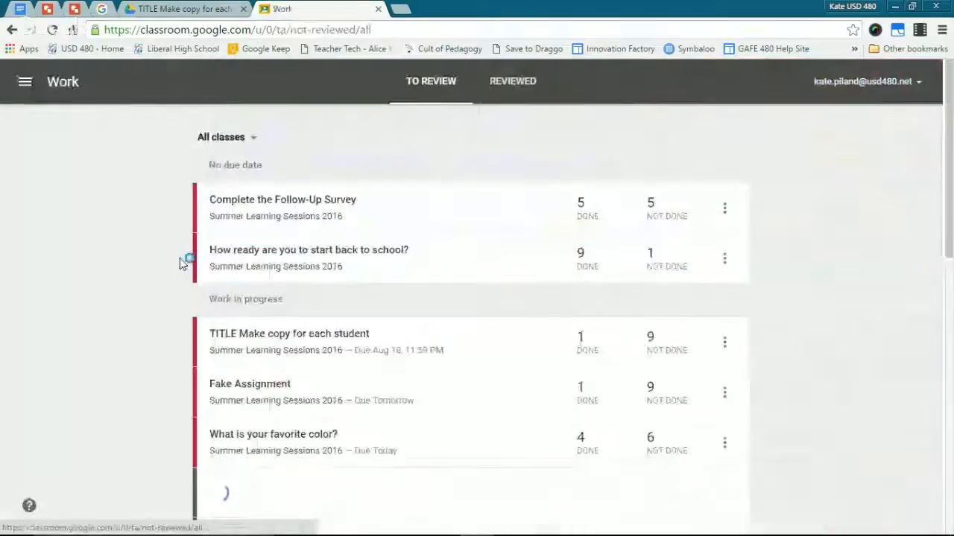
left_click(228, 142)
left_click(246, 198)
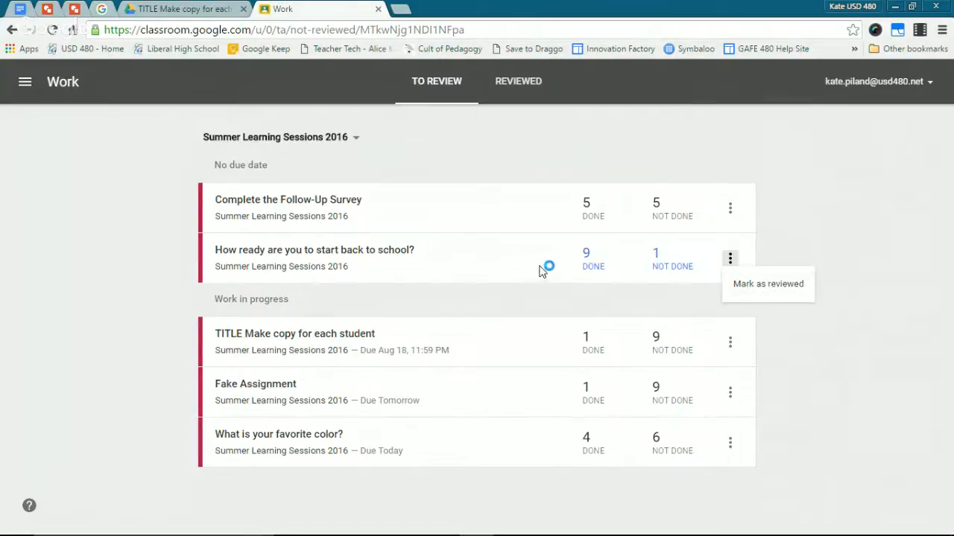
left_click(831, 237)
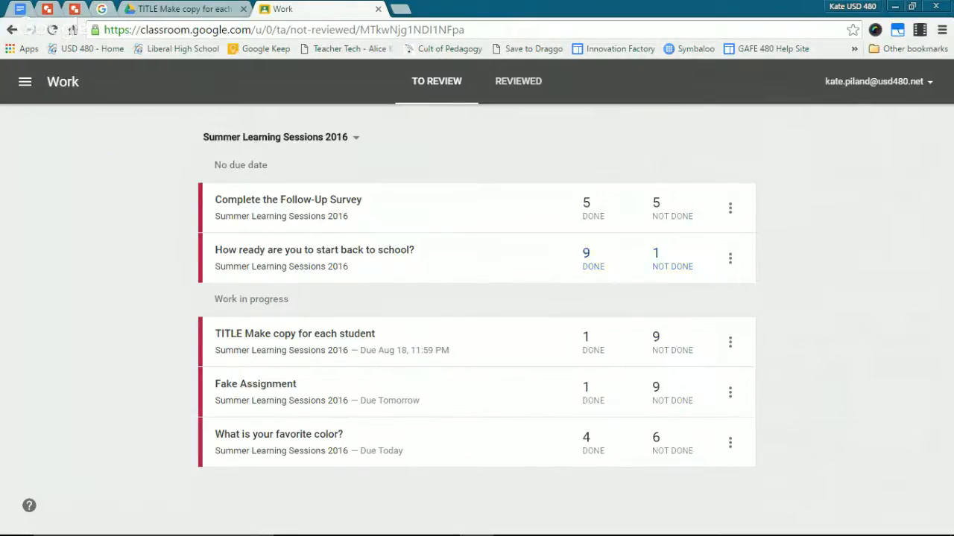
Step: Switch to the student's Classroom window, open its Work overview, and compare the to-do and done lists
left_click_drag(0, 176, 447, 1)
left_click(25, 82)
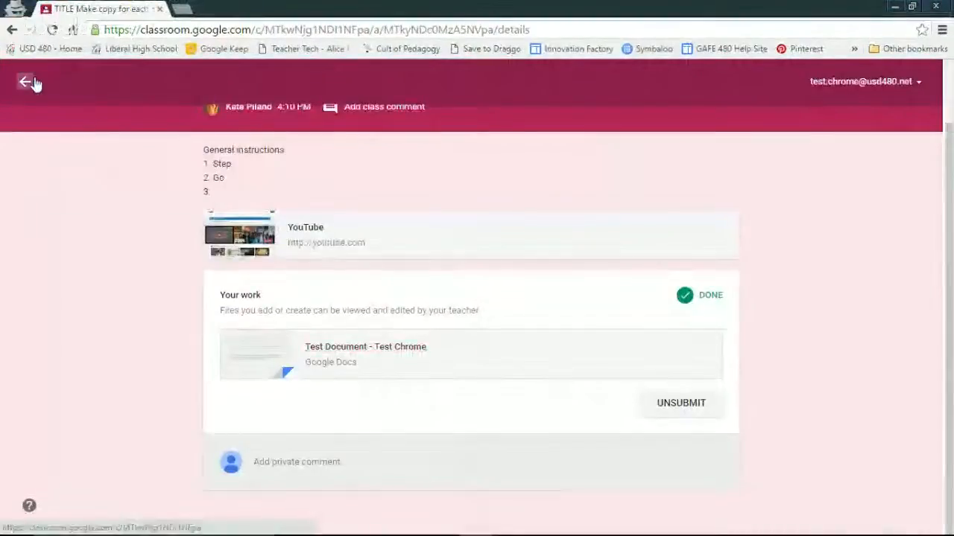
left_click(24, 82)
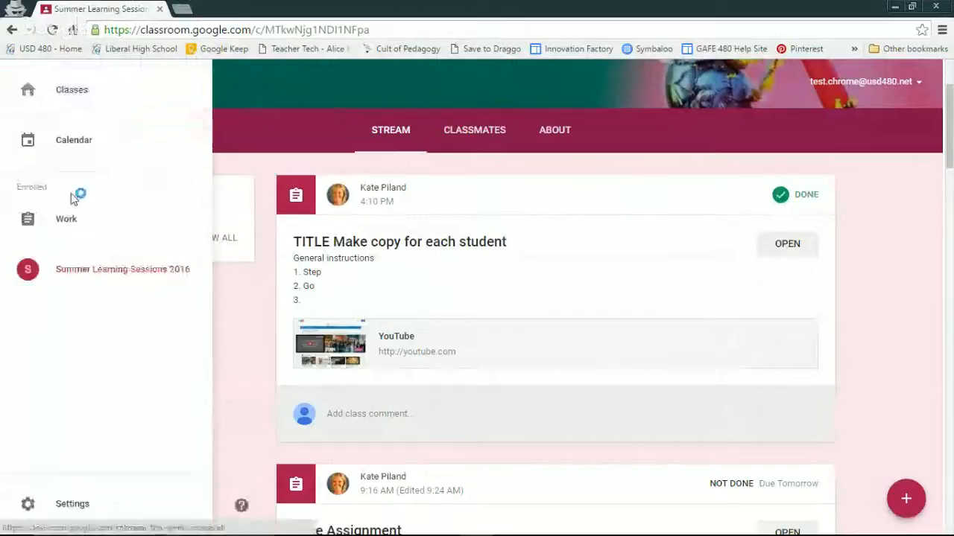
left_click(65, 223)
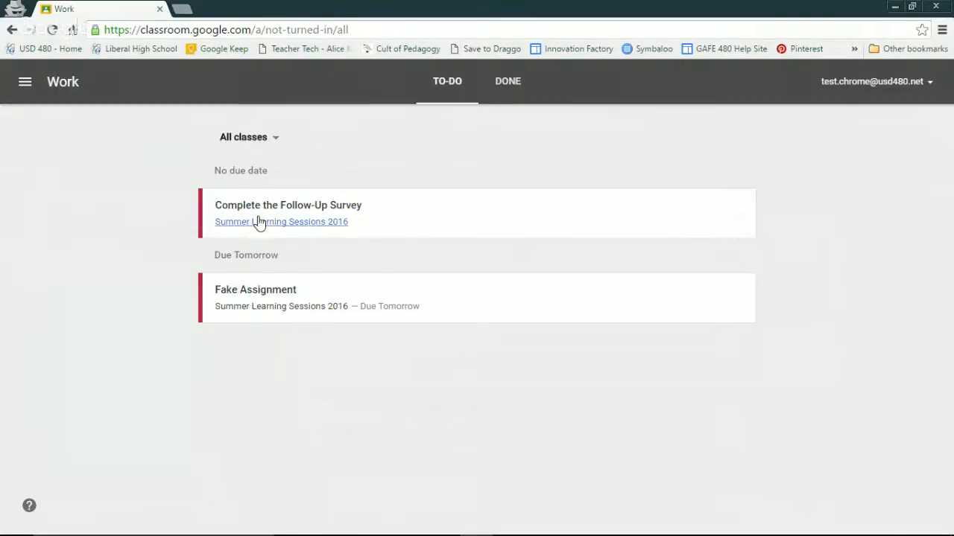
left_click(515, 88)
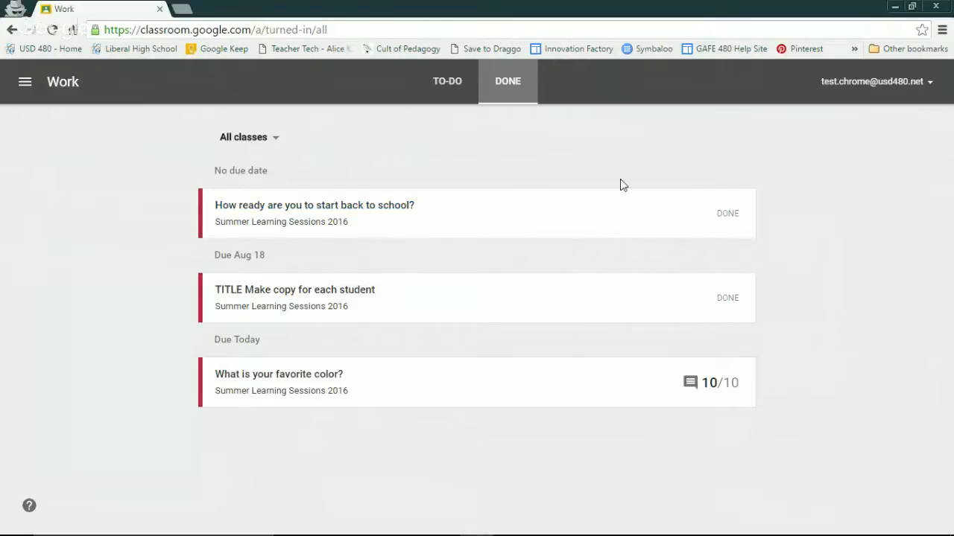
left_click(434, 90)
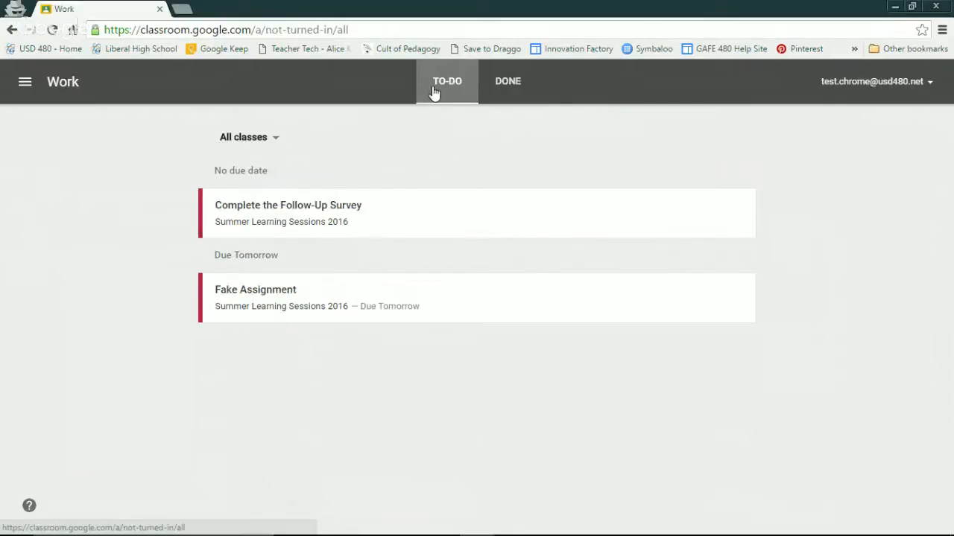
left_click(498, 87)
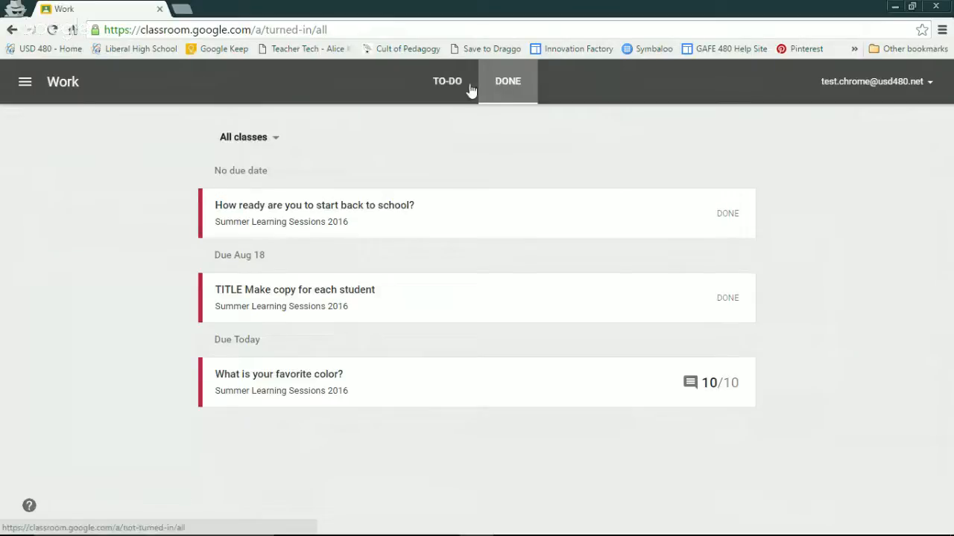
left_click(26, 84)
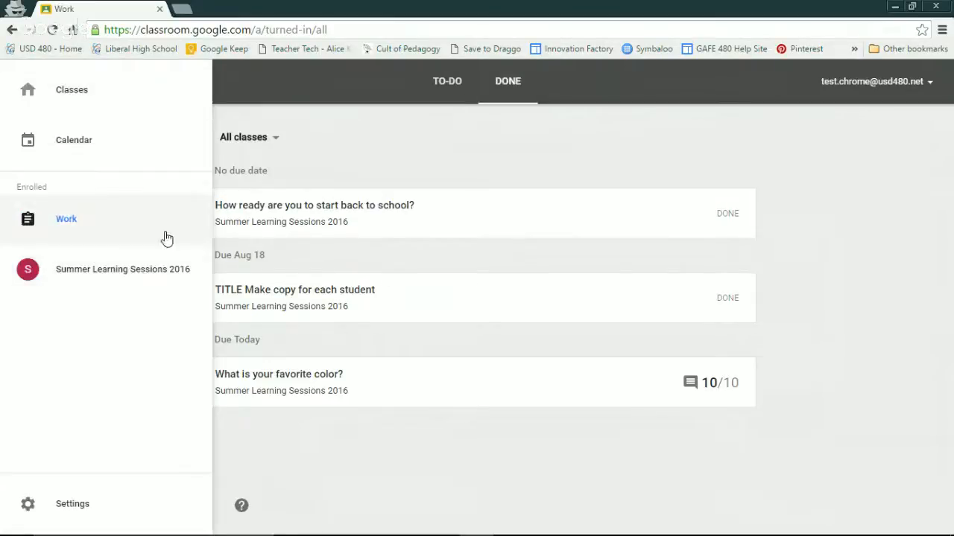
left_click(451, 83)
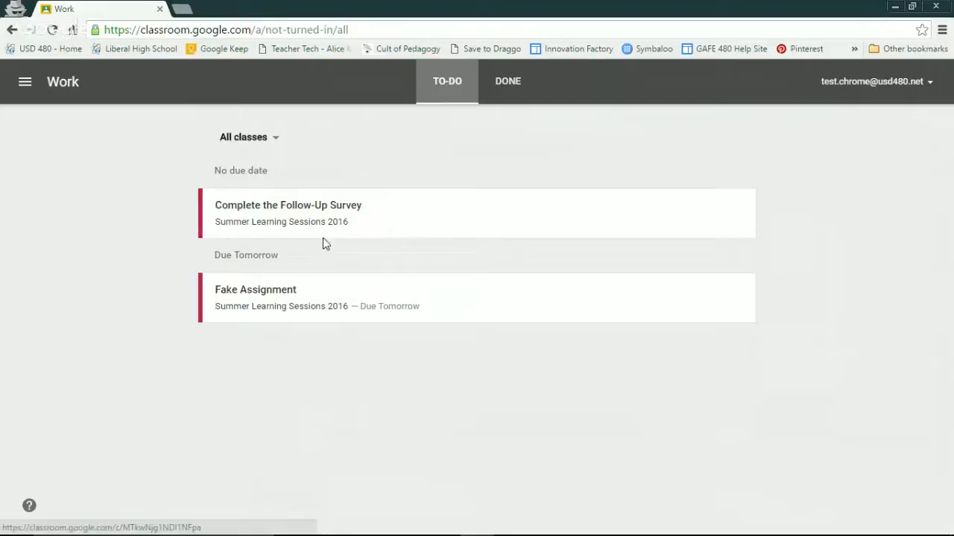
Step: Open the student's "Complete the Follow-Up Survey" assignment and mark it as done
left_click(236, 206)
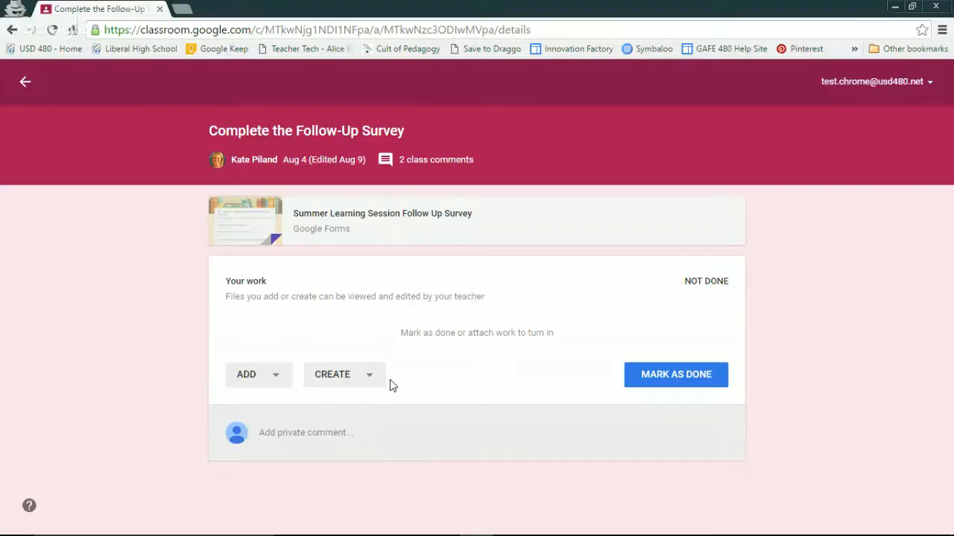
left_click(672, 379)
left_click(640, 337)
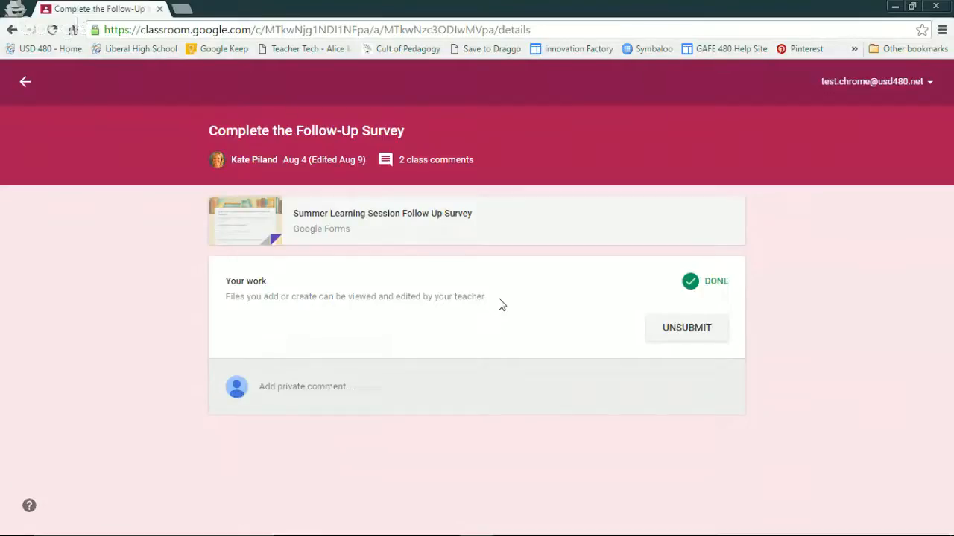
Step: Reopen the student's Work overview, and in the teacher's window open the student answers to "How ready are you to start back to school?"
left_click(20, 86)
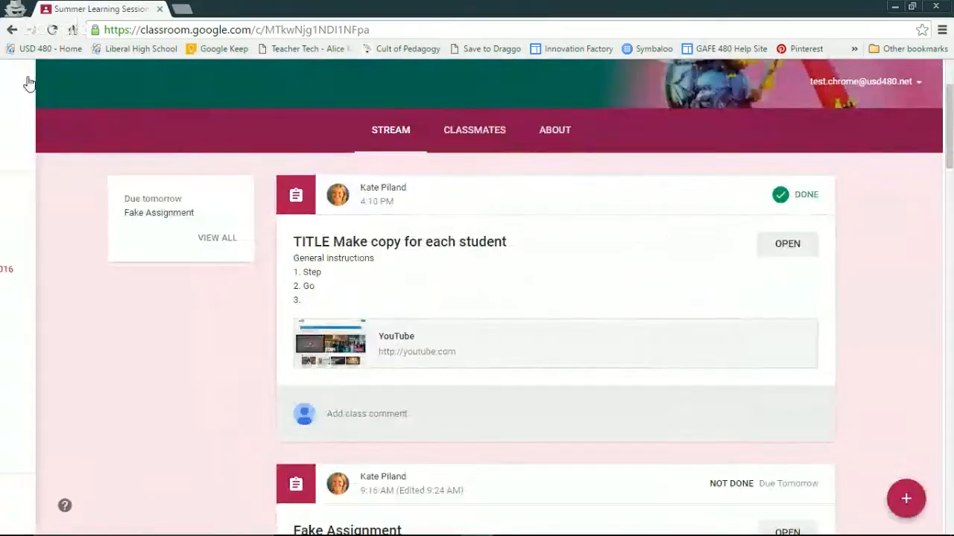
left_click(70, 215)
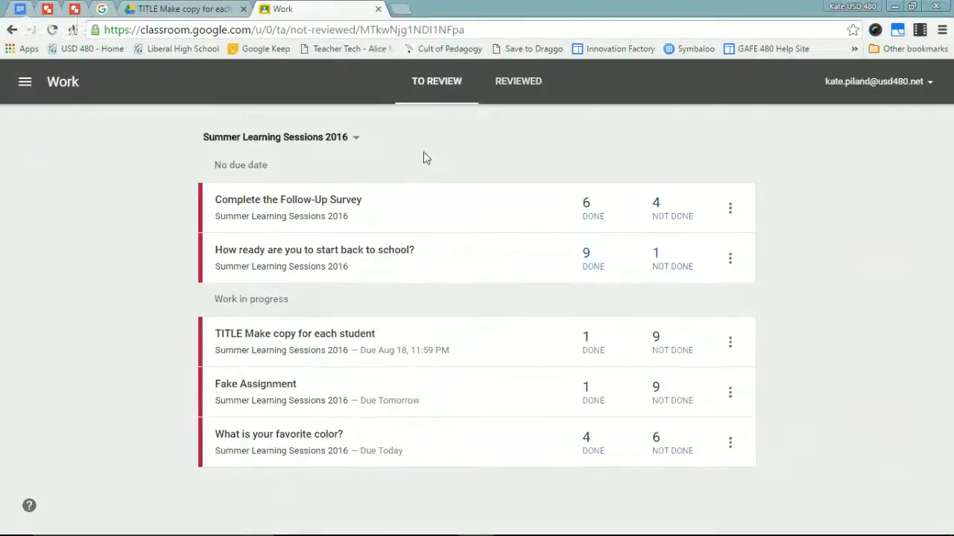
left_click(337, 256)
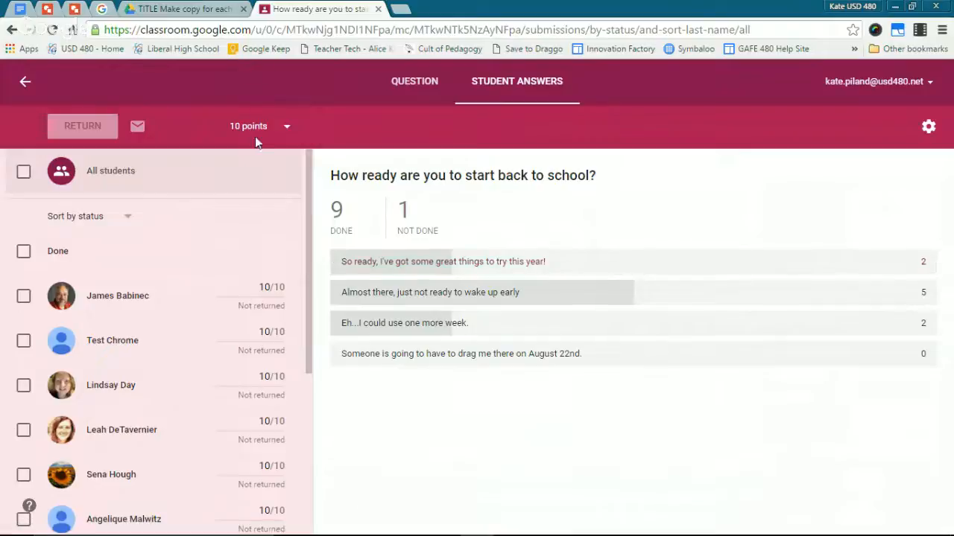
Step: Try editing the back-to-school question's point total and set it back to 10 points
left_click(236, 127)
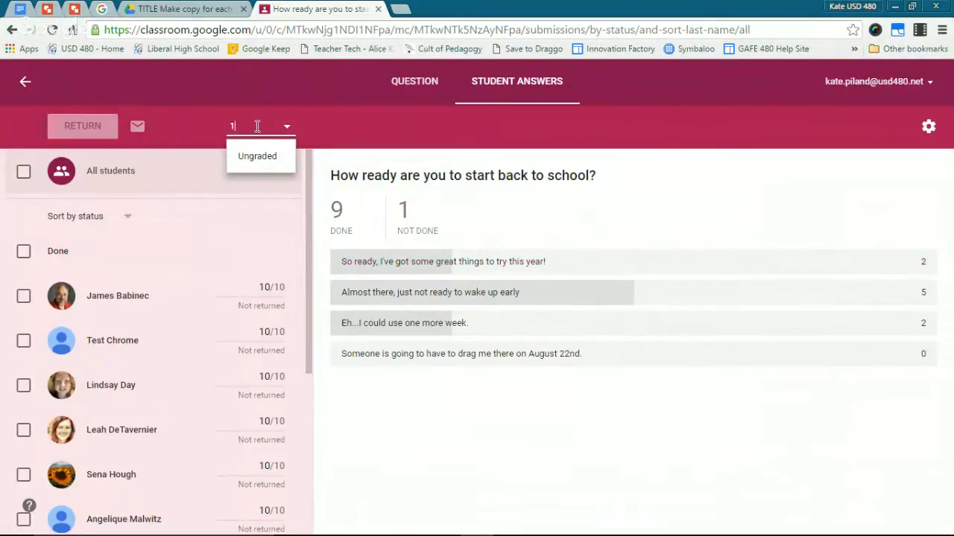
key("BackSpace")
type("5")
key("BackSpace")
type("10")
left_click(339, 143)
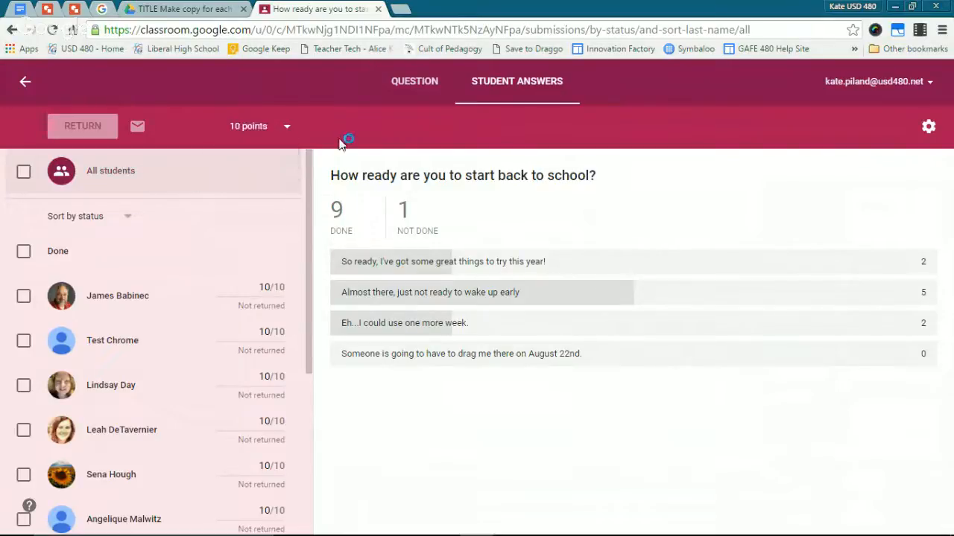
left_click(241, 128)
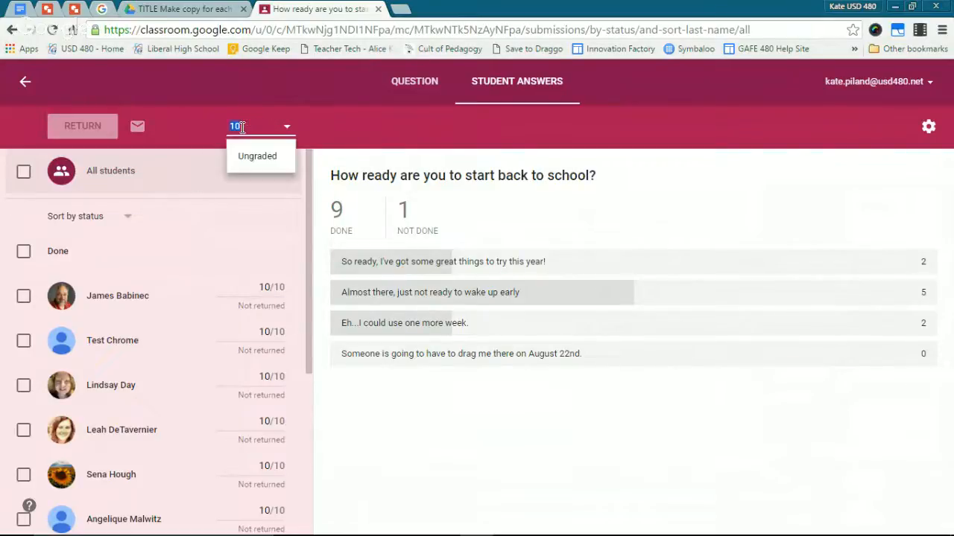
left_click(376, 132)
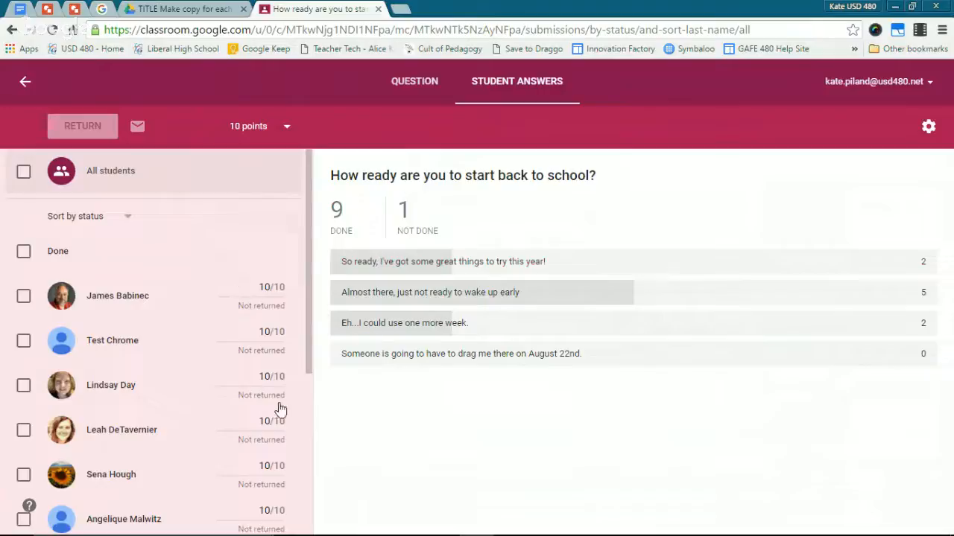
Step: Try editing the first listed student's grade for the question, leaving it at 10 out of 10
scroll(233, 321, "down", 1)
scroll(233, 321, "down", 4)
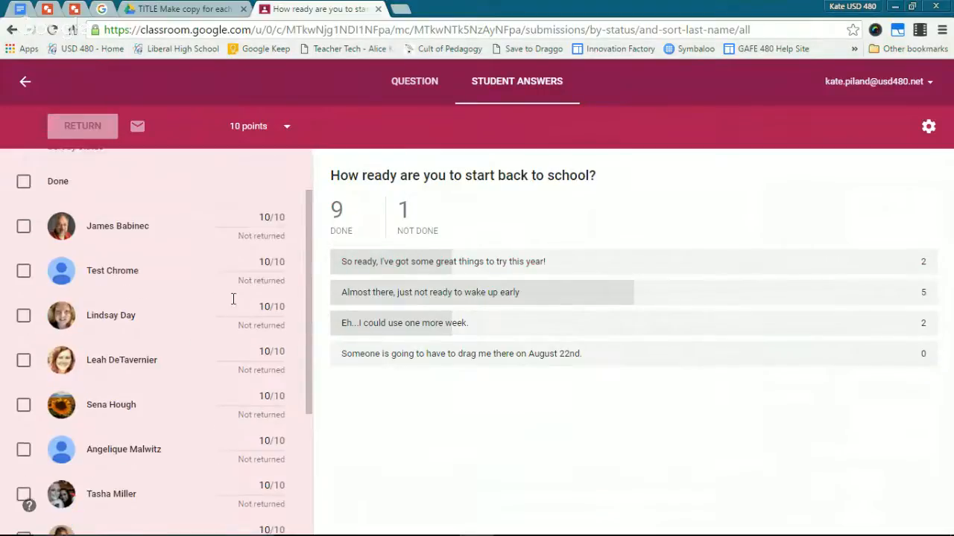
scroll(272, 304, "up", 4)
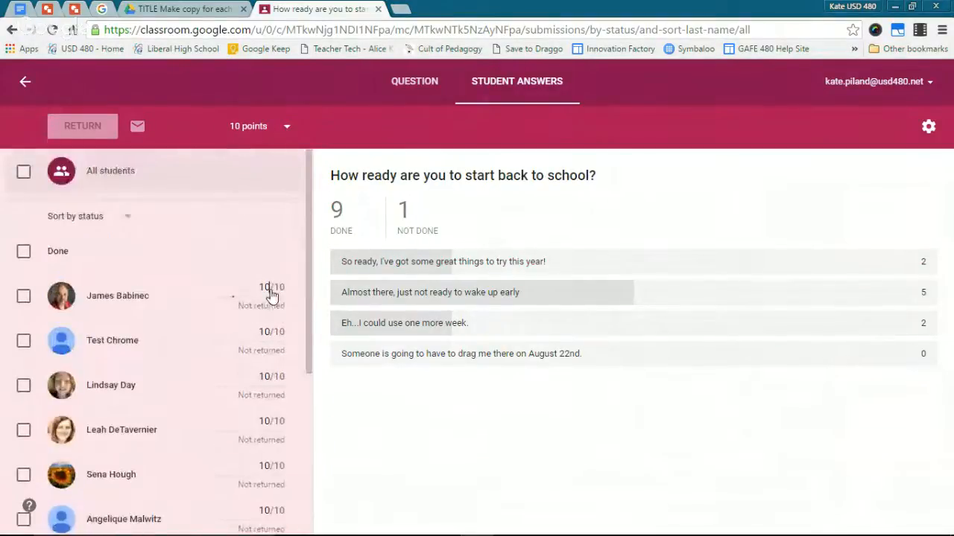
left_click(272, 296)
key("BackSpace")
key("BackSpace")
type("1")
left_click(204, 327)
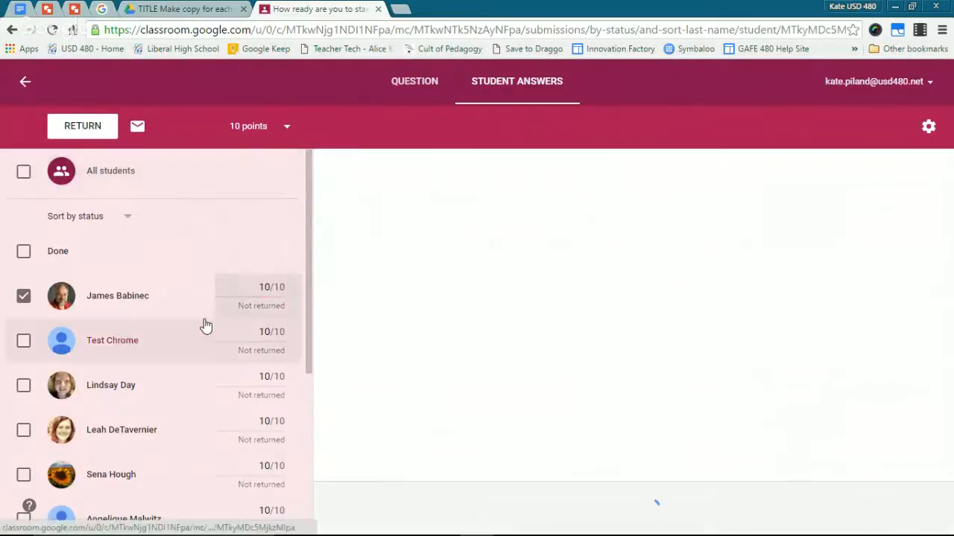
Step: Give the student listed under Not done a grade of 0 out of 10 and clear the Not done selection
scroll(223, 343, "down", 4)
left_click(250, 478)
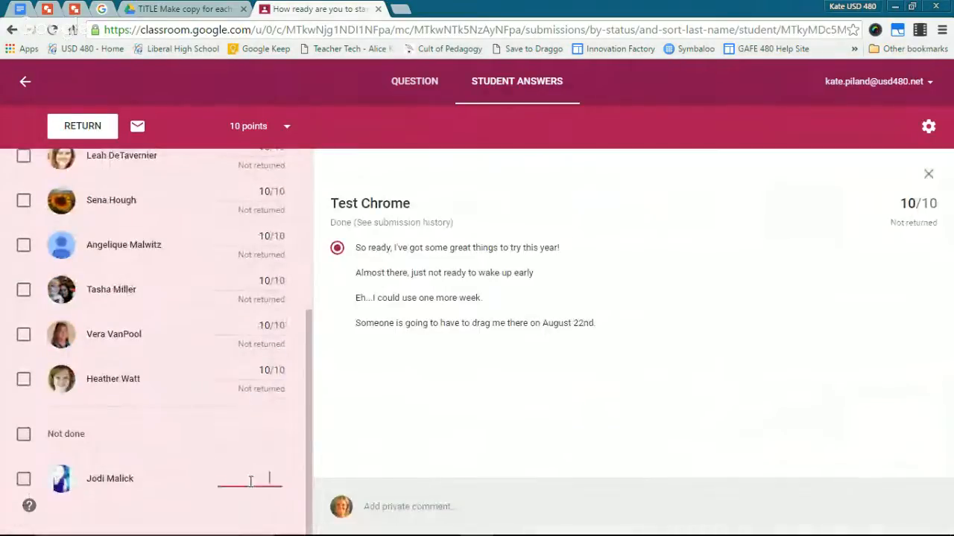
type("0")
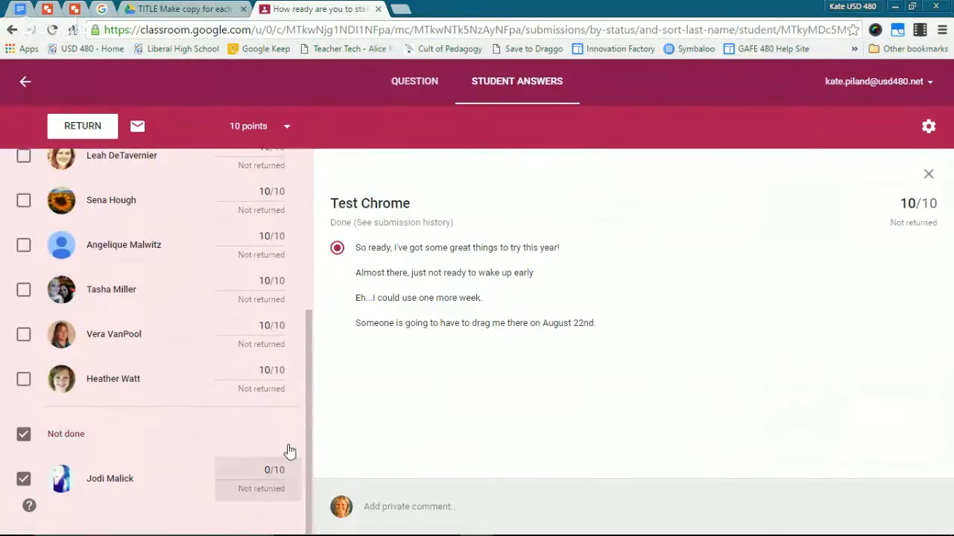
left_click(21, 434)
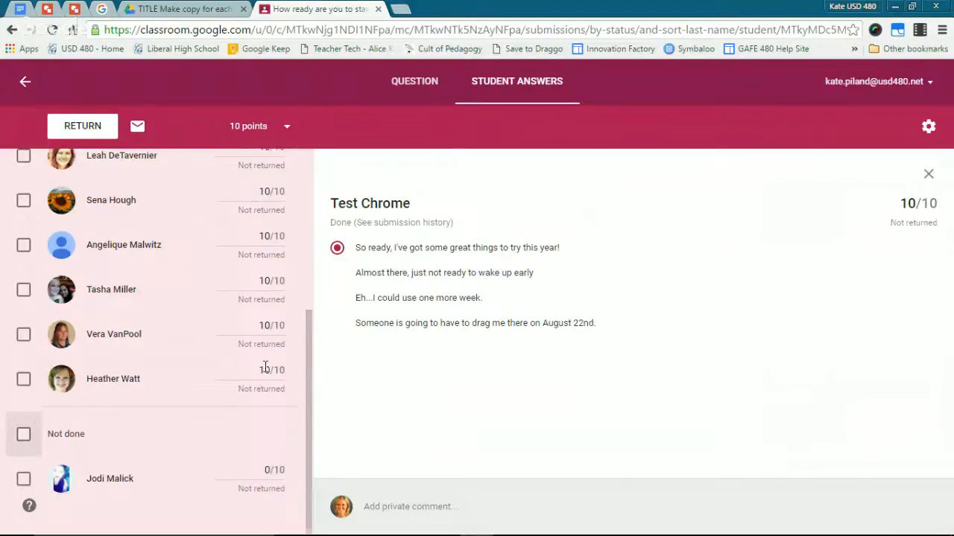
Step: Return the back-to-school question to all students, including the unsubmitted one, without a private comment
scroll(268, 368, "up", 4)
scroll(264, 364, "down", 4)
scroll(265, 364, "up", 4)
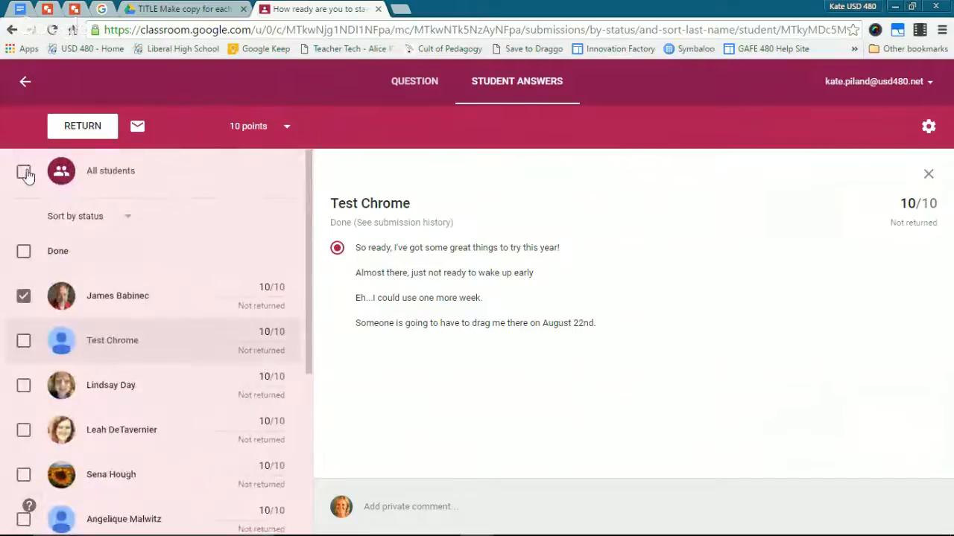
left_click(25, 173)
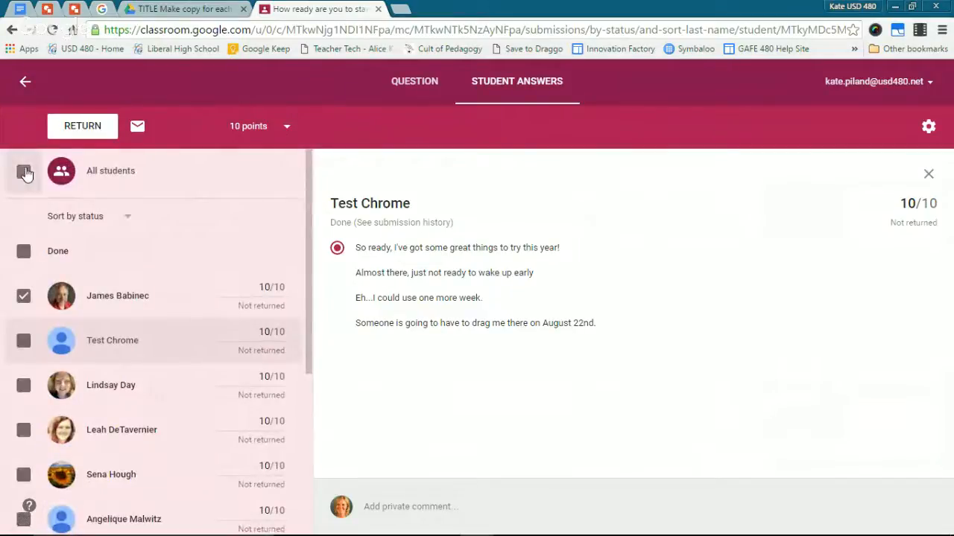
left_click(91, 131)
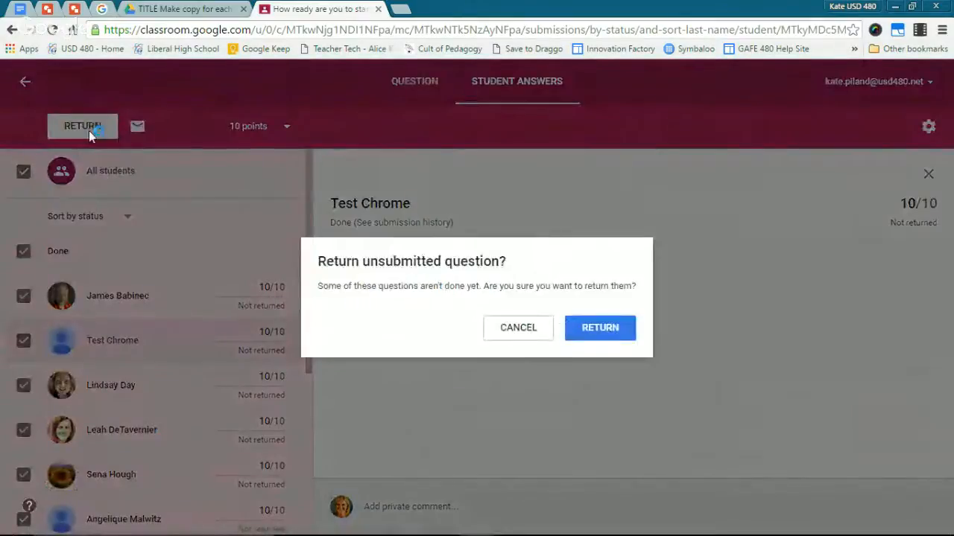
left_click(616, 334)
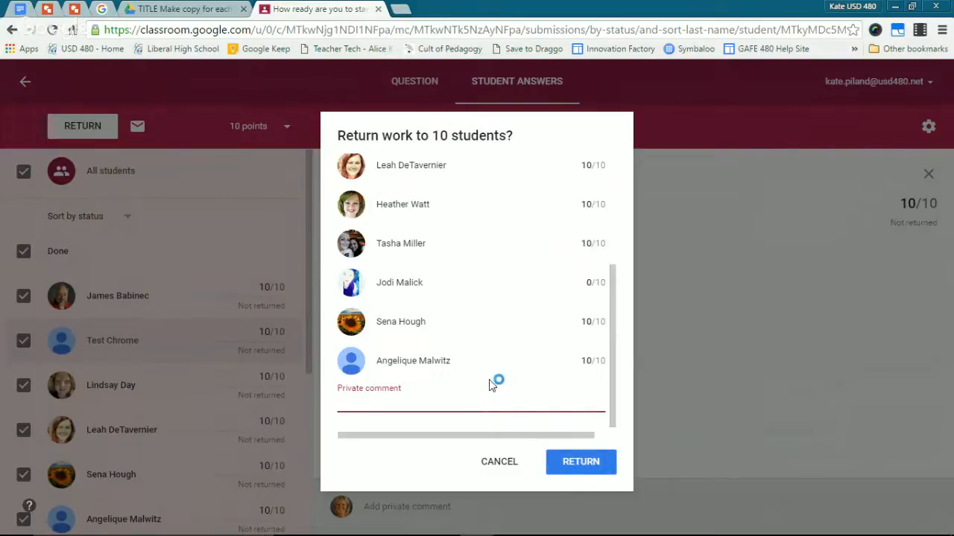
left_click(578, 463)
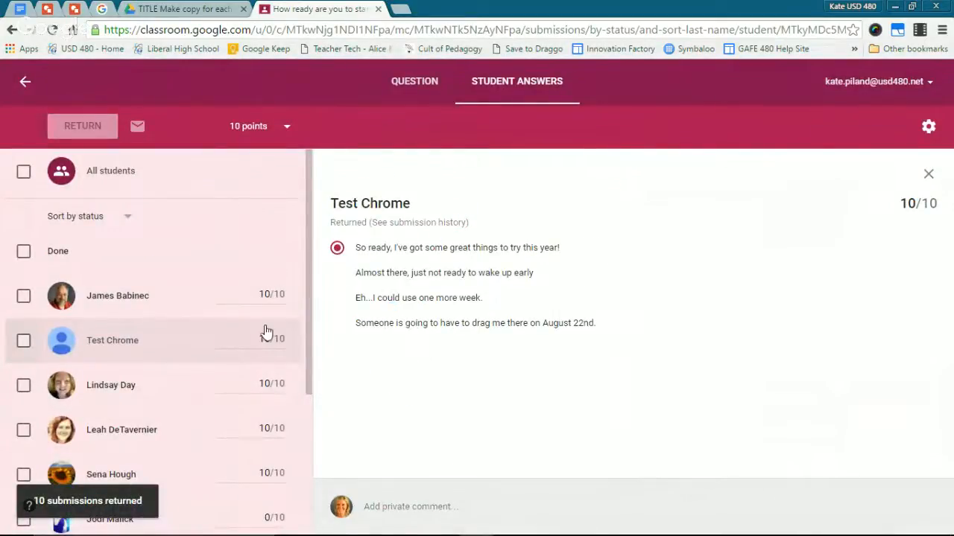
scroll(251, 353, "down", 1)
scroll(275, 166, "up", 1)
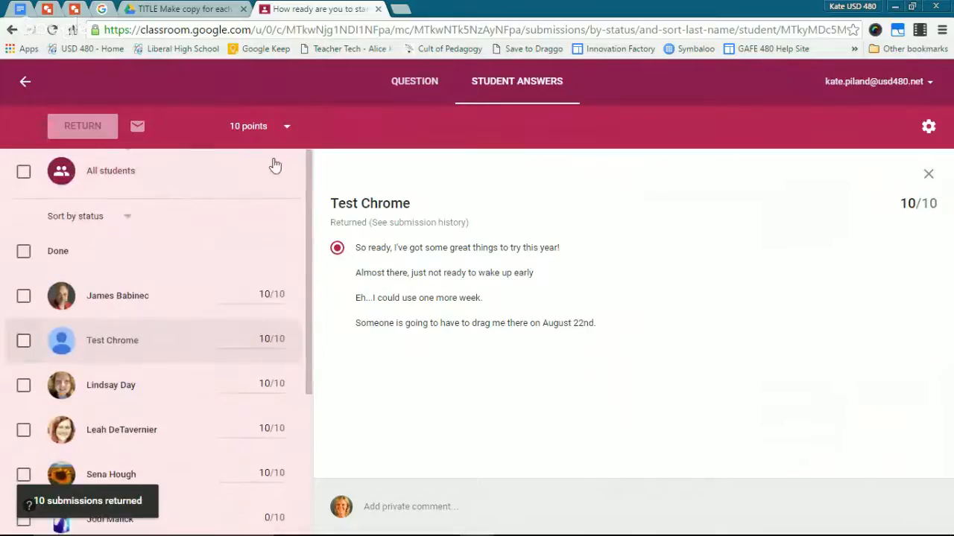
Step: Open the teacher's Work overview and filter it to the Summer Learning Sessions 2016 class
left_click(25, 82)
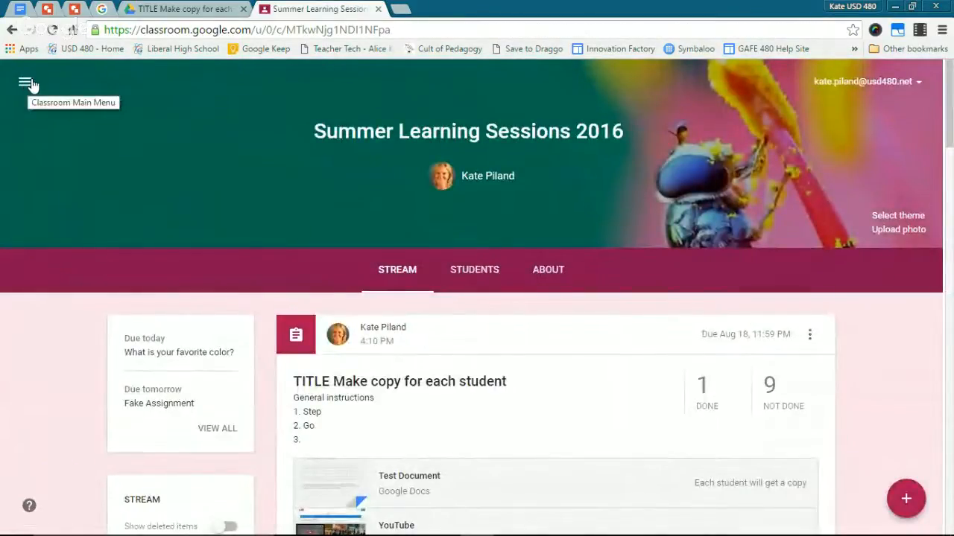
left_click(26, 84)
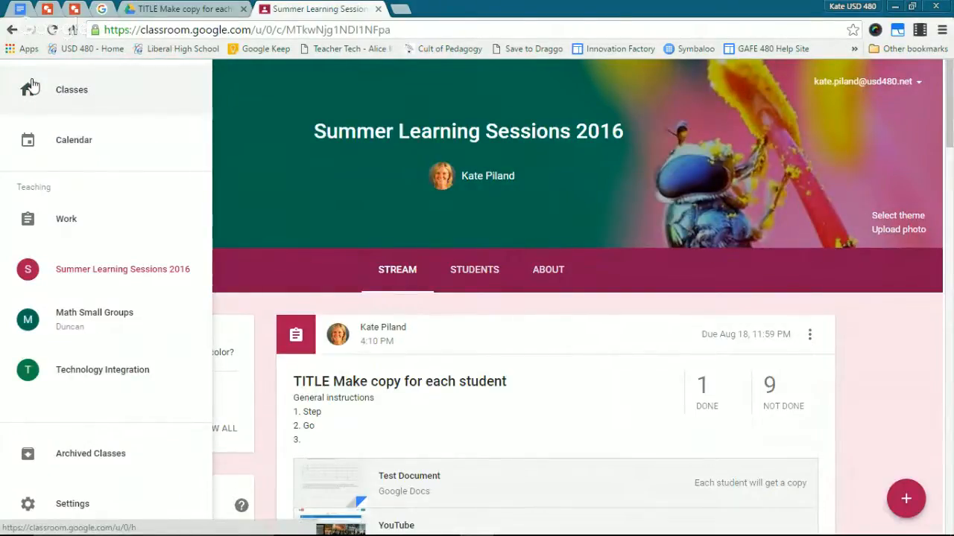
left_click(78, 223)
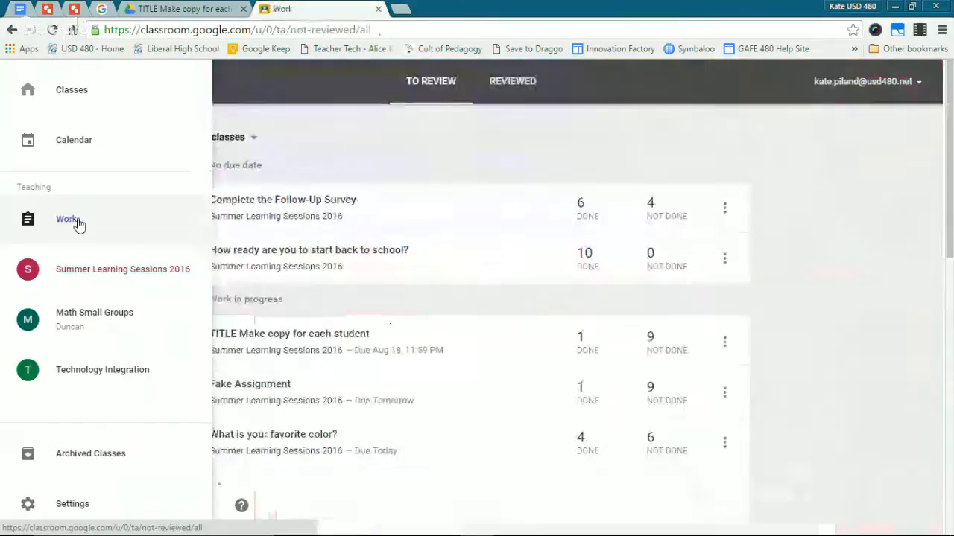
left_click(210, 136)
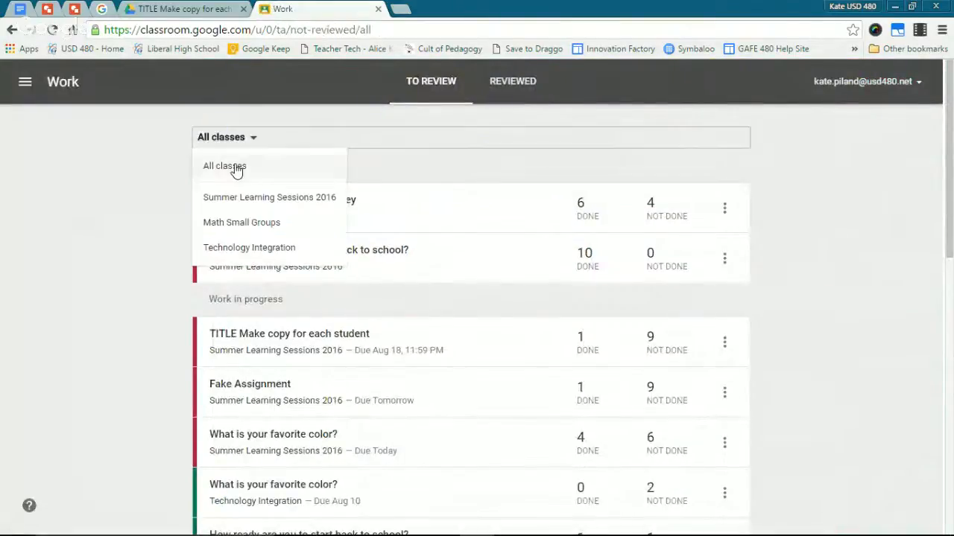
left_click(240, 201)
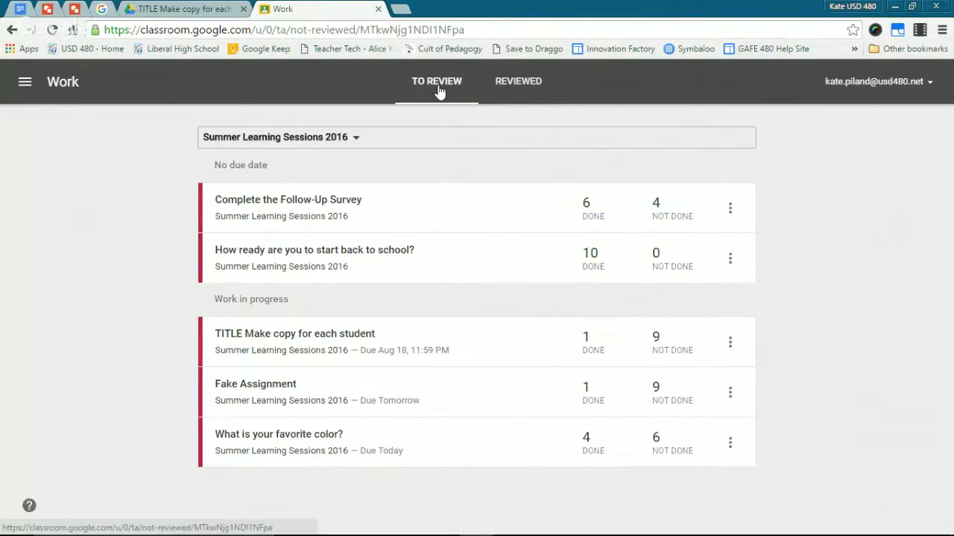
Step: Check the class's reviewed work, reload the page, and go back to the work still to review
left_click(532, 86)
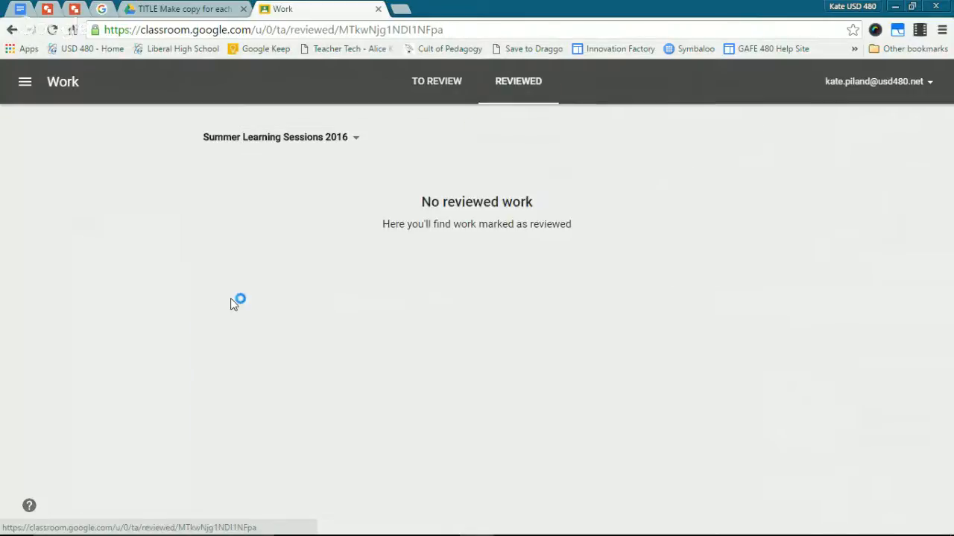
left_click(52, 29)
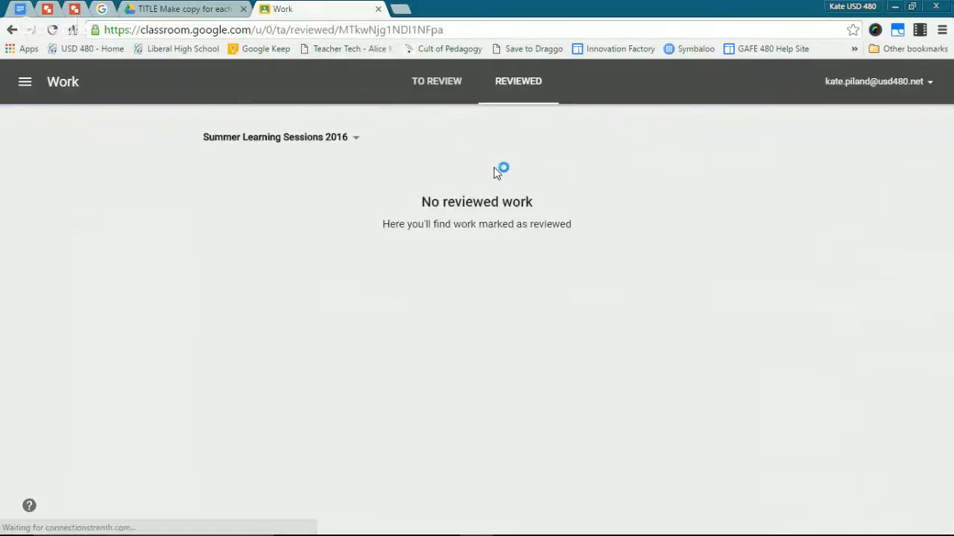
left_click(430, 90)
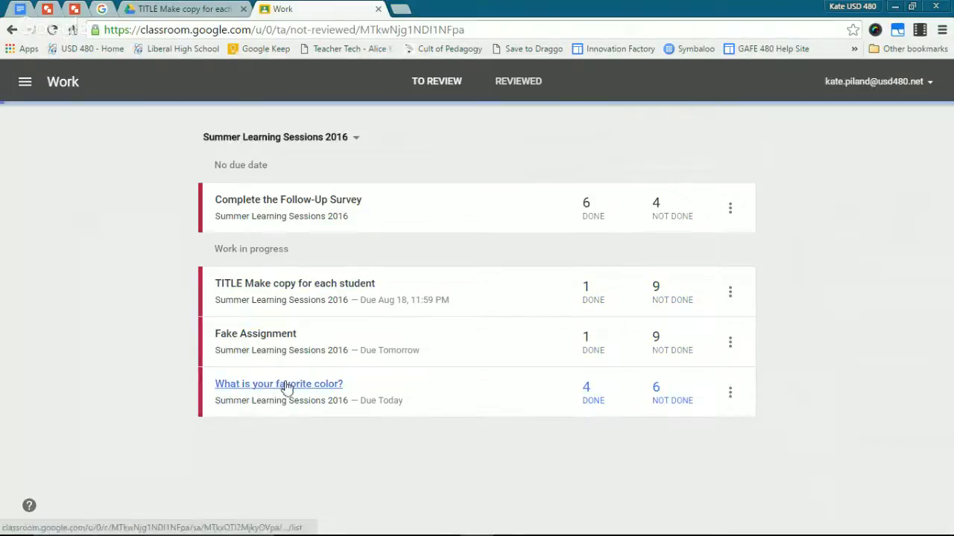
Step: Open the student answers to "What is your favorite color?" and look through the responses
left_click(285, 385)
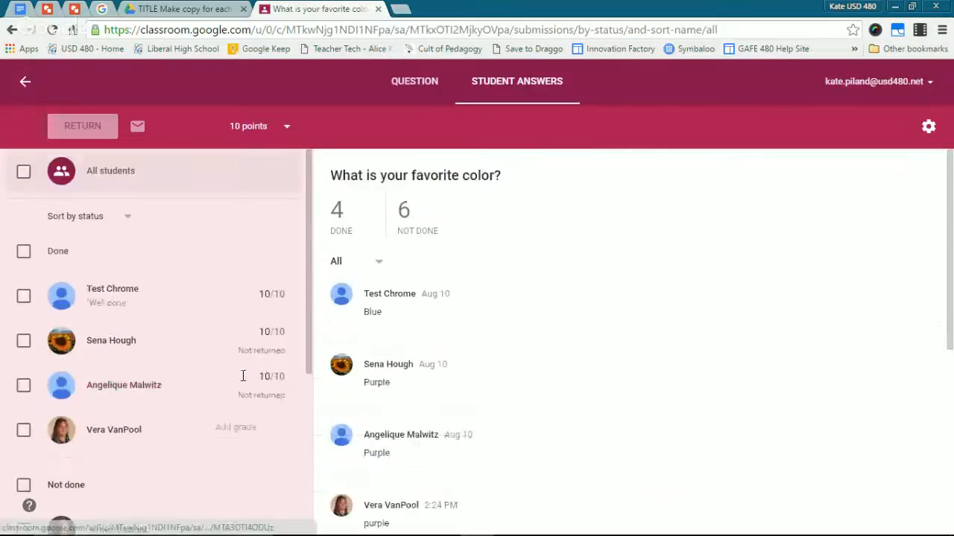
scroll(415, 366, "down", 1)
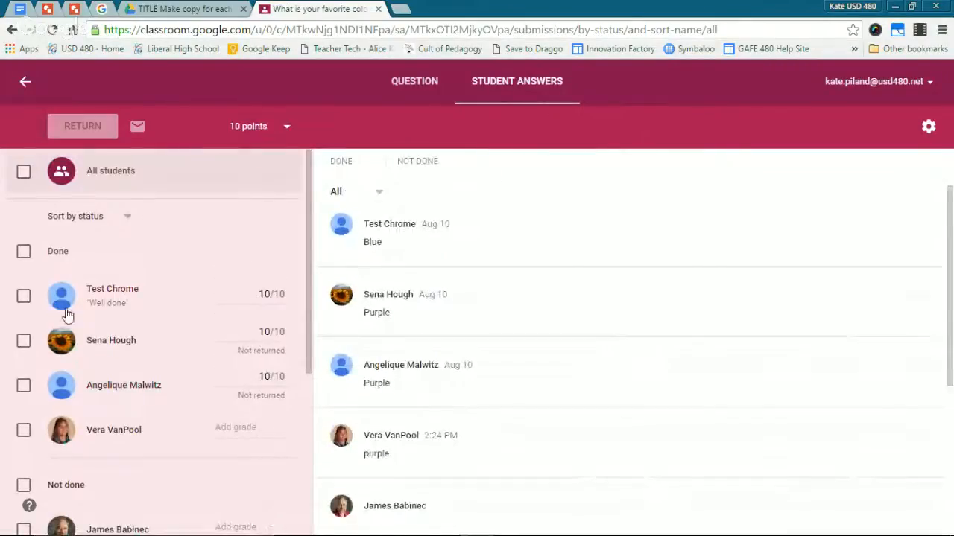
scroll(406, 378, "down", 1)
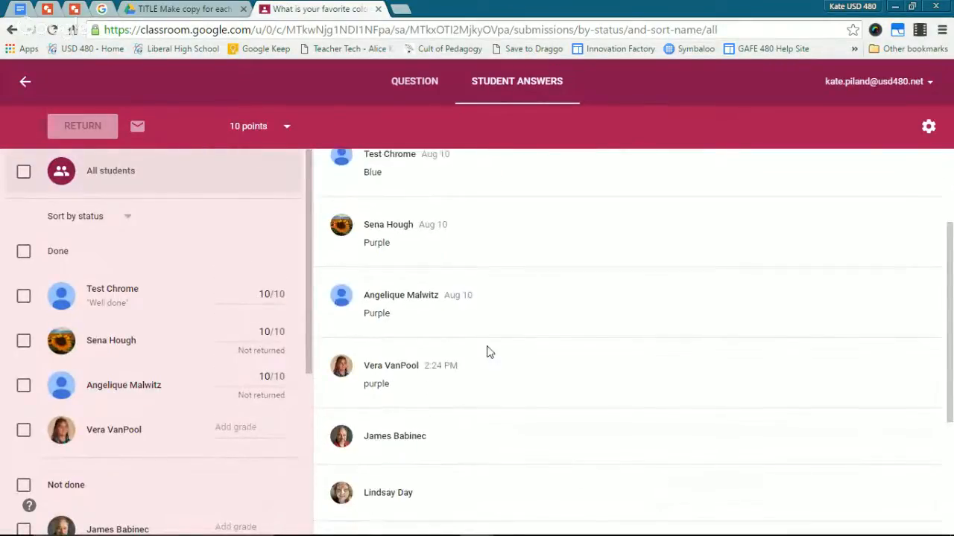
Step: Grade the ungraded "purple" answer 10 points and return it with the third listed student's work, adding the private comment "I love purple too!"
left_click(23, 386)
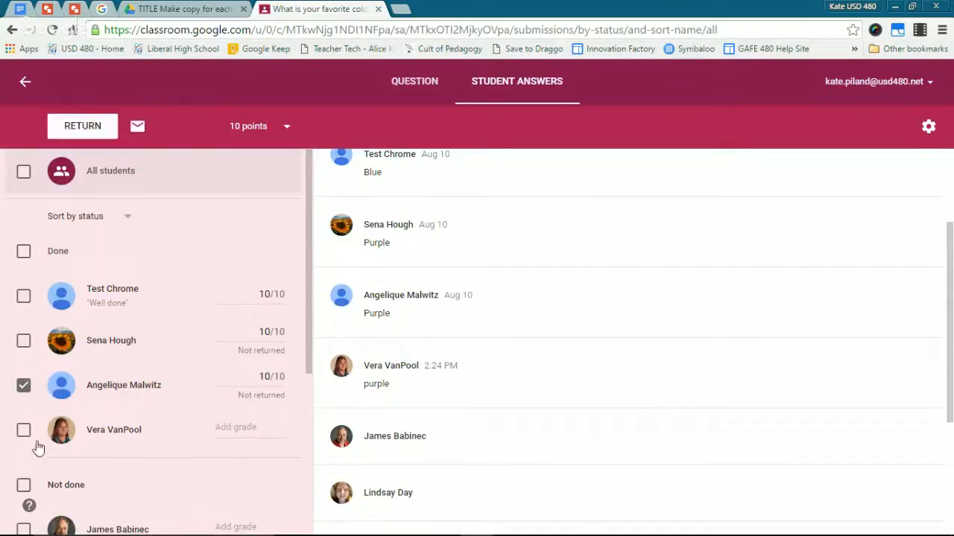
left_click(250, 424)
type("20")
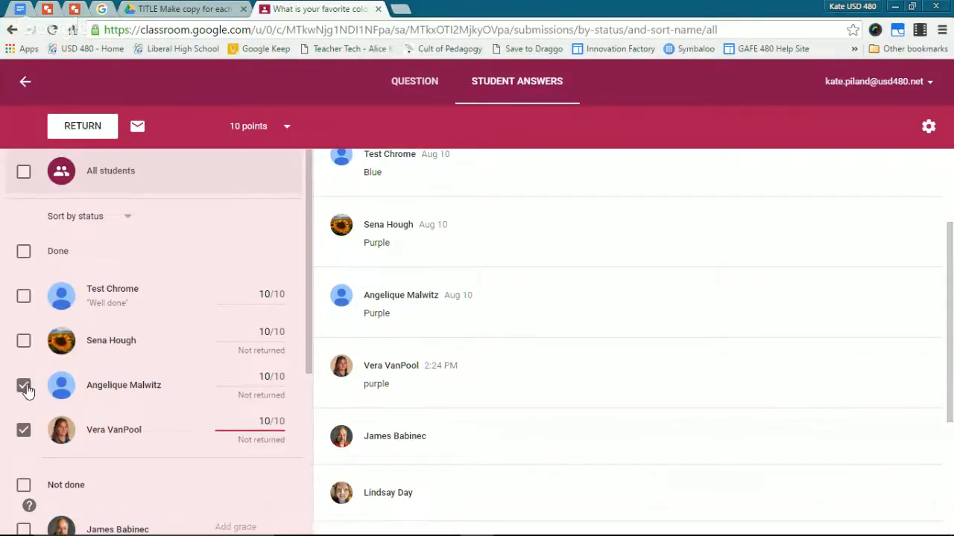
left_click(86, 134)
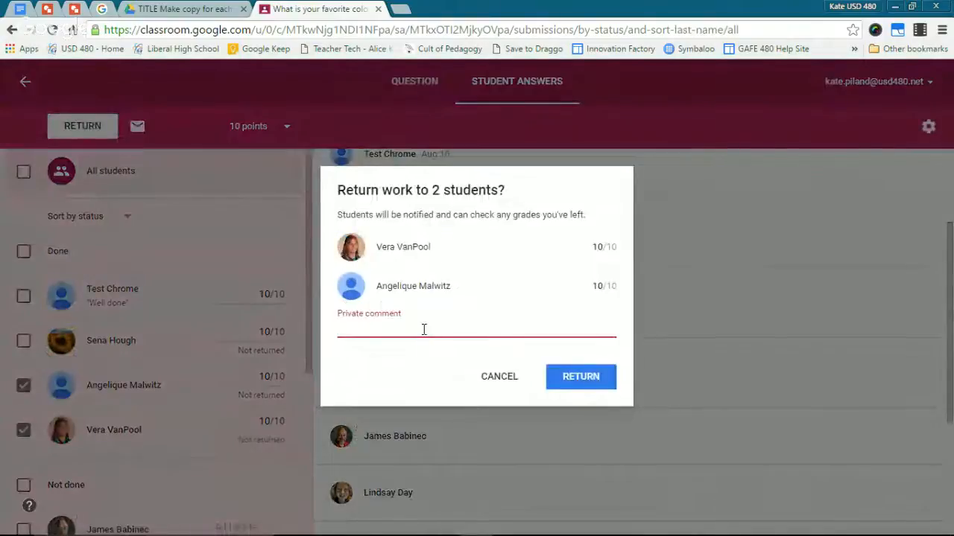
type("I love purple too!")
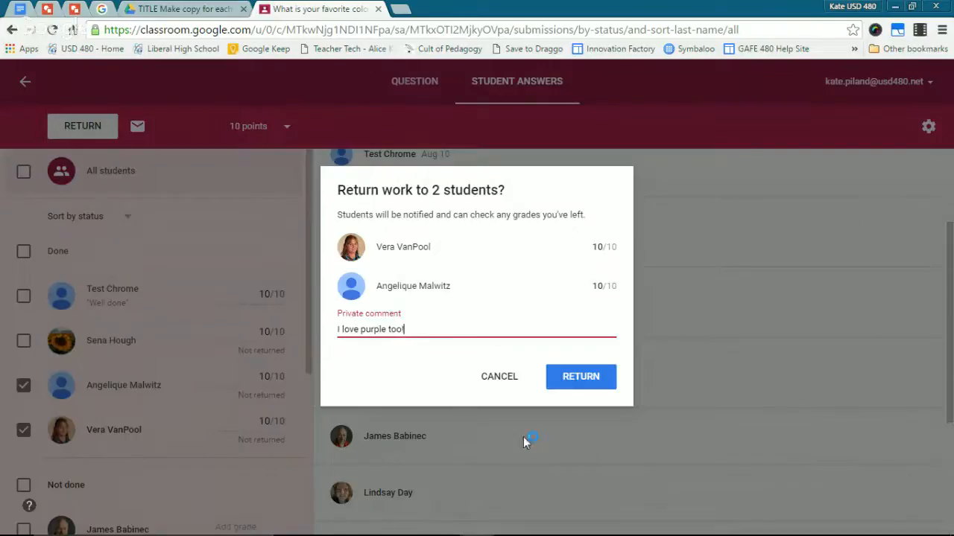
left_click(593, 384)
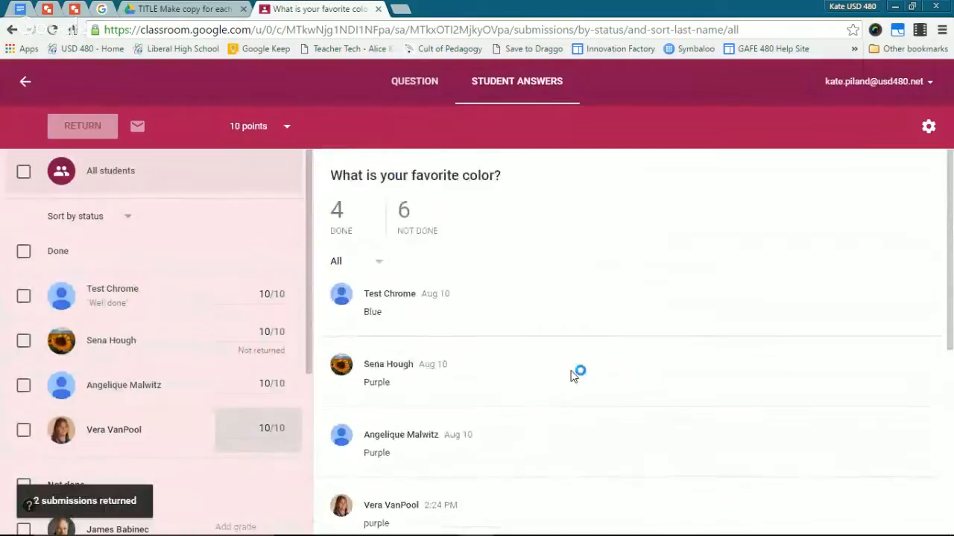
Step: View the first student's returned favorite-color answer and private comment in the teacher's window and through the student's own completed work
left_click(20, 297)
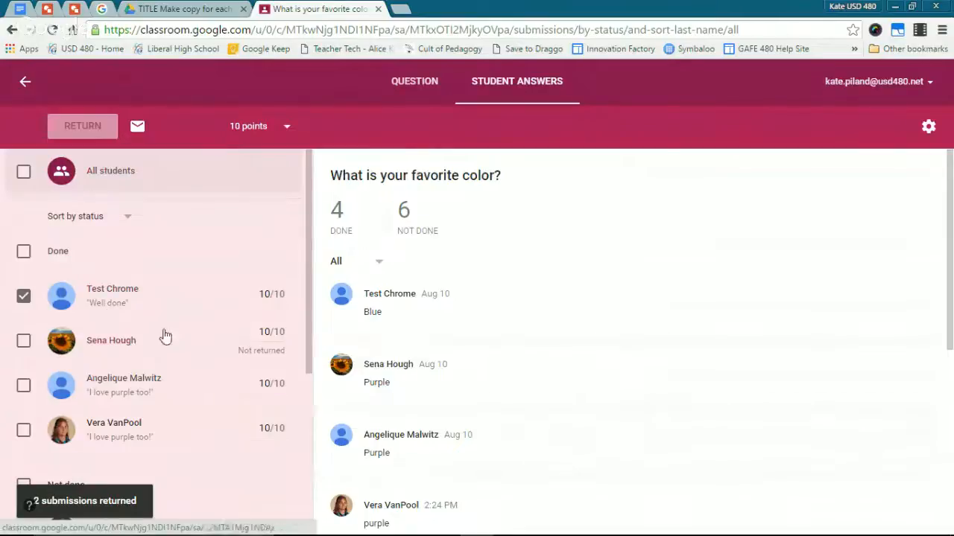
left_click(117, 307)
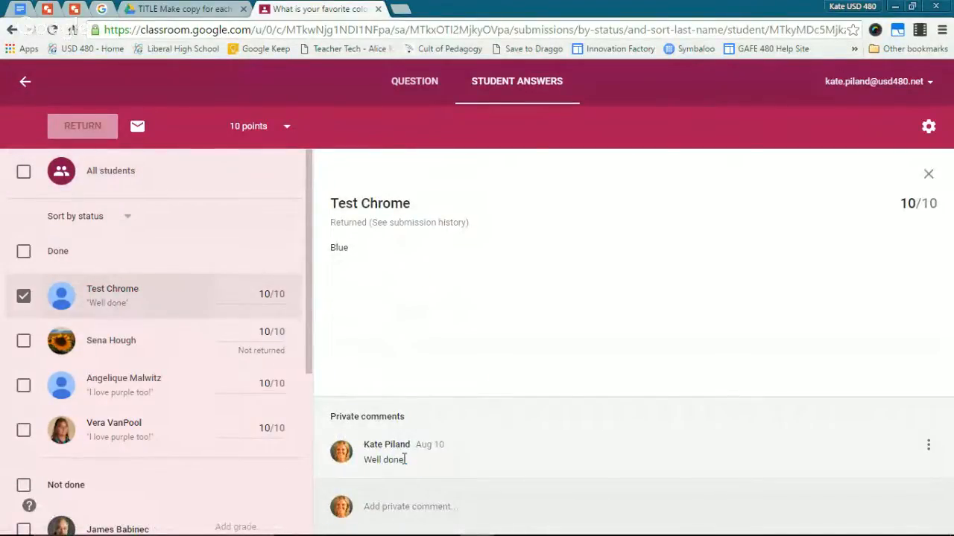
left_click_drag(0, 89, 557, 1)
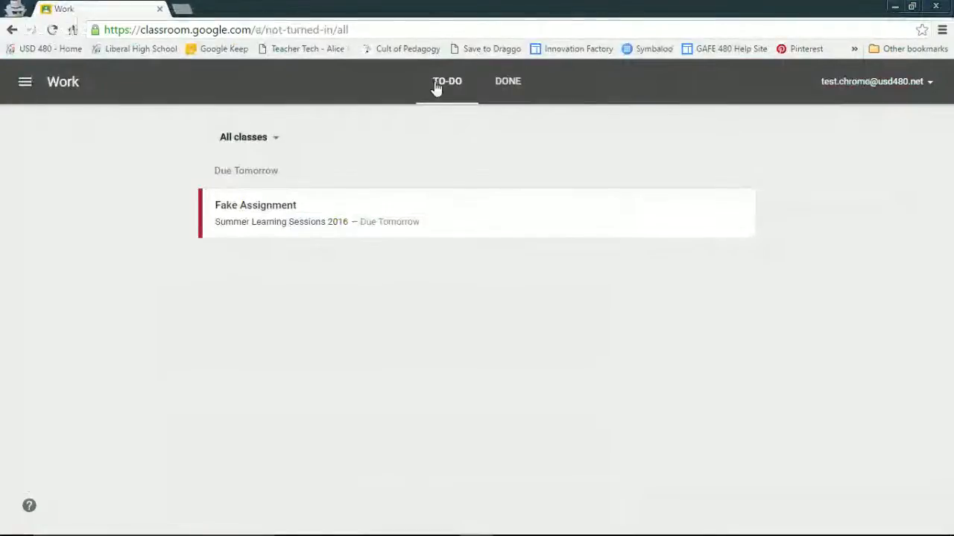
left_click(492, 81)
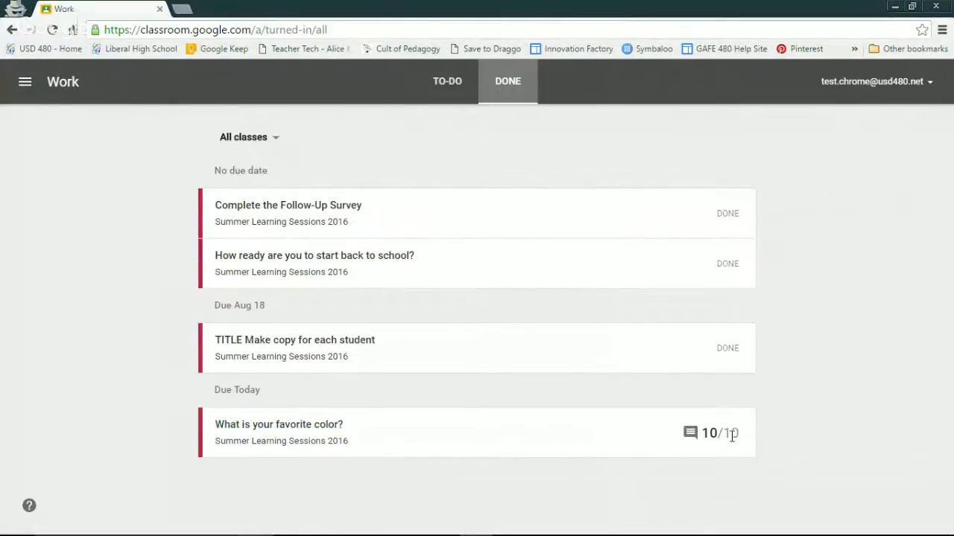
left_click(699, 434)
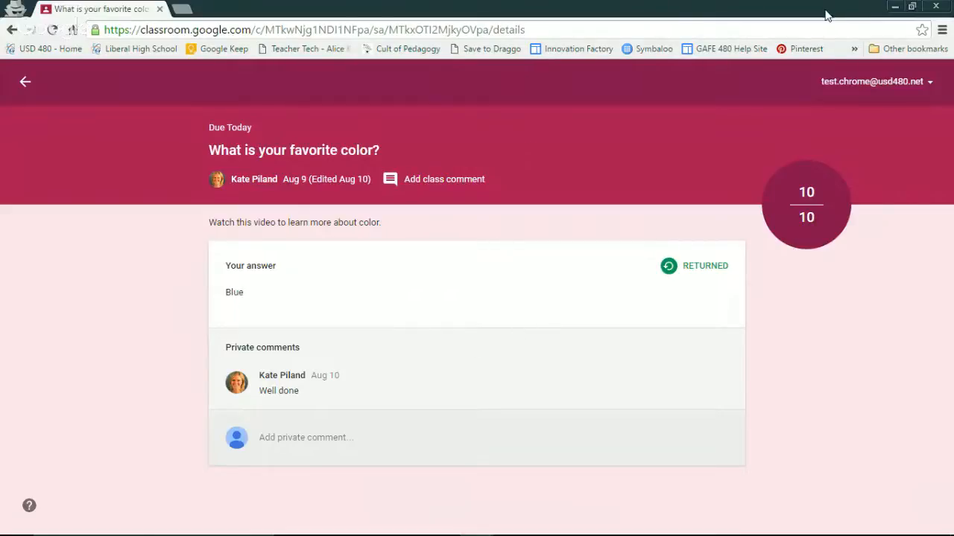
left_click(894, 6)
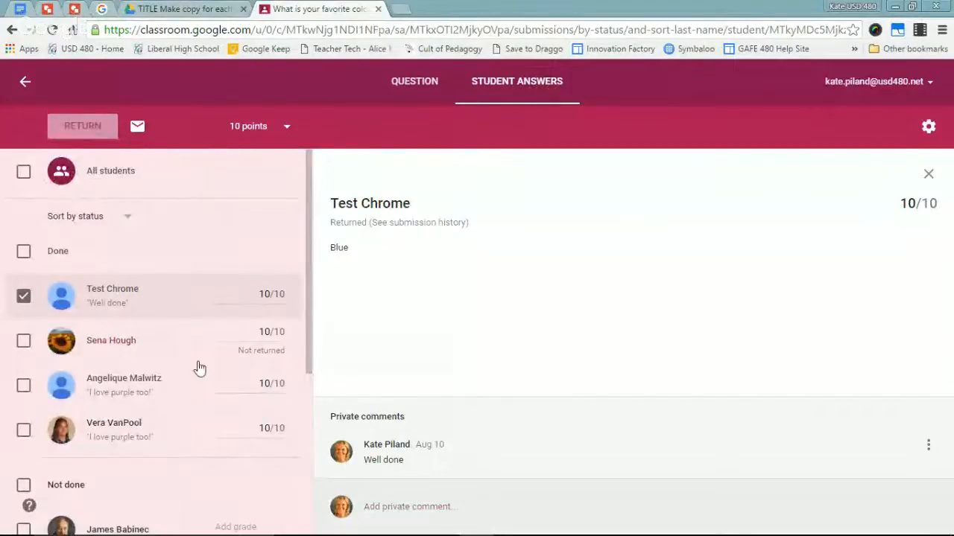
Step: Return to the class stream, open the student work for "TITLE Make copy for each student", and look over the students' document copies
left_click(27, 79)
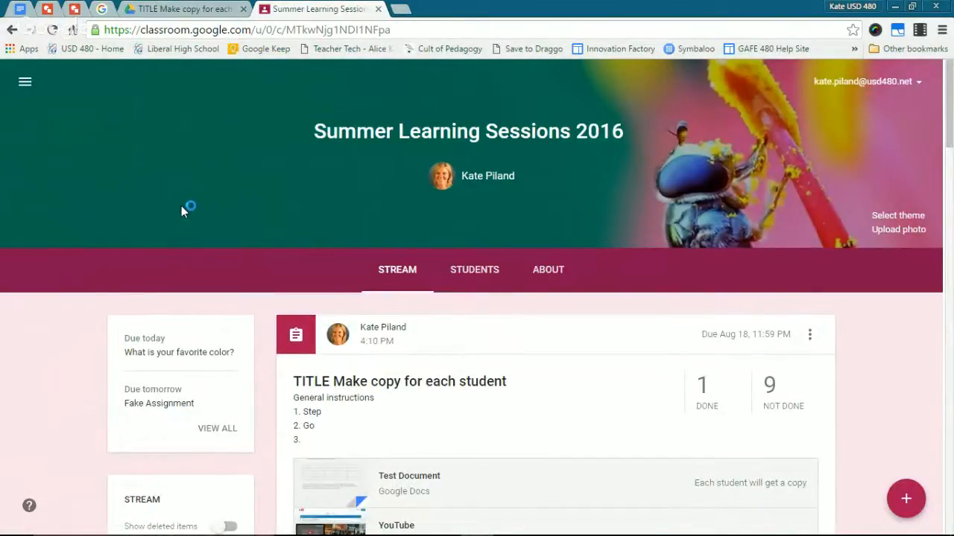
left_click(448, 384)
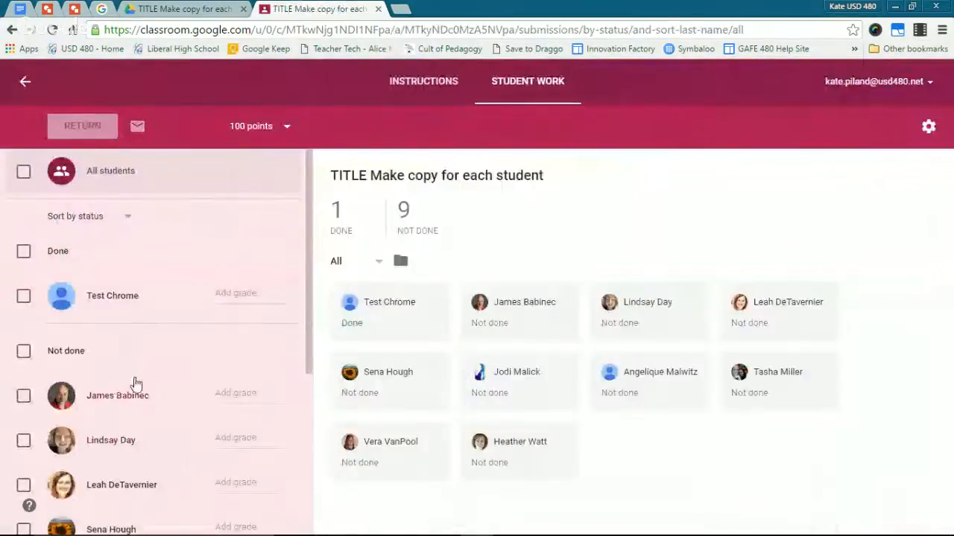
scroll(138, 383, "down", 1)
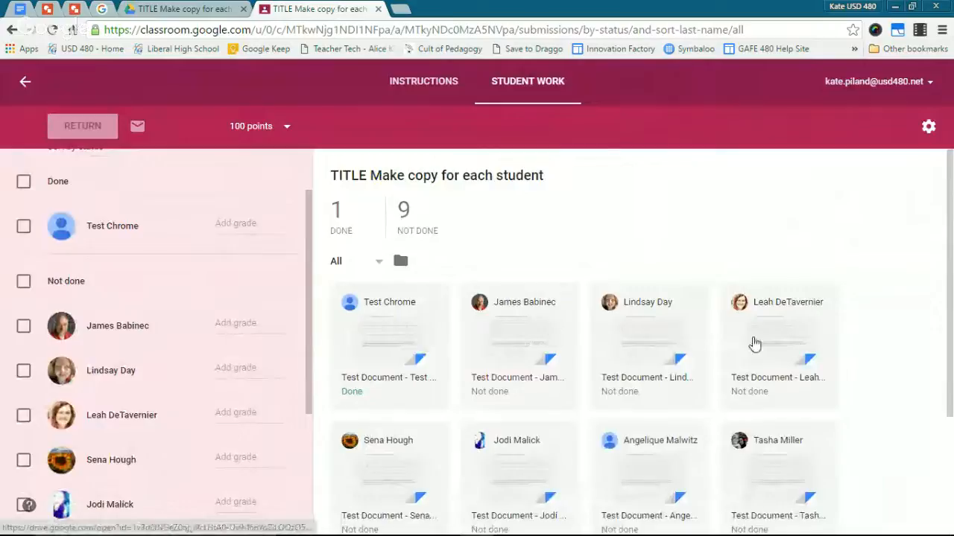
scroll(566, 421, "down", 2)
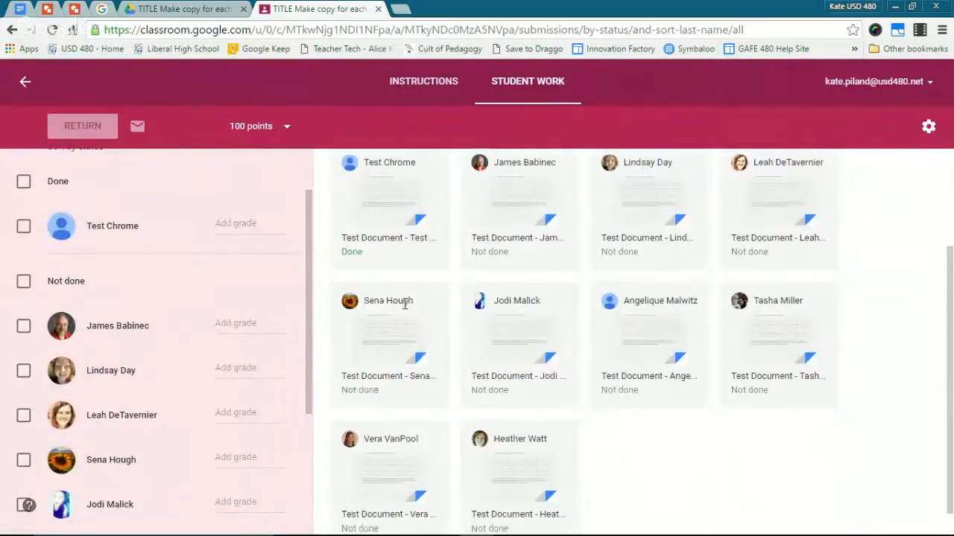
Step: View the work of the student marked done and of the first student listed as not done
scroll(377, 250, "up", 2)
scroll(196, 263, "up", 2)
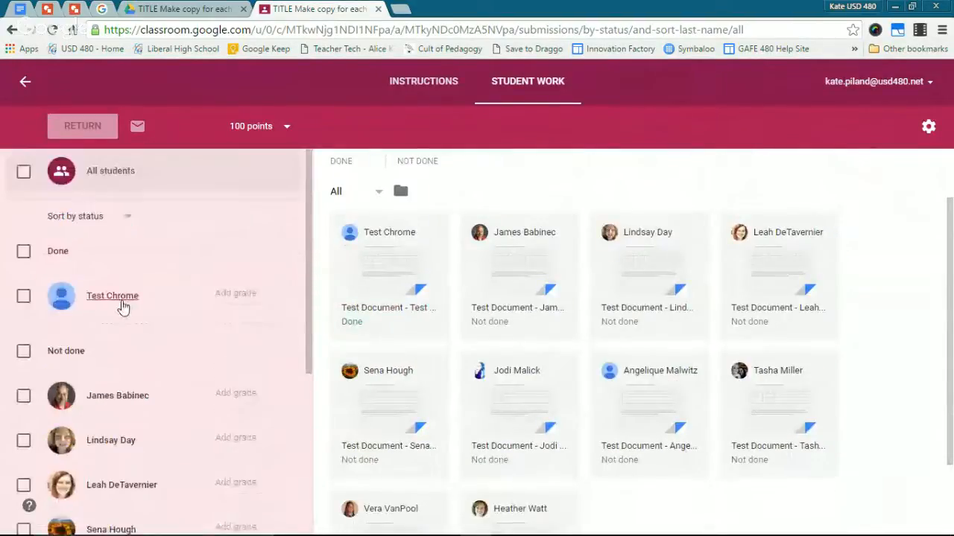
left_click(124, 302)
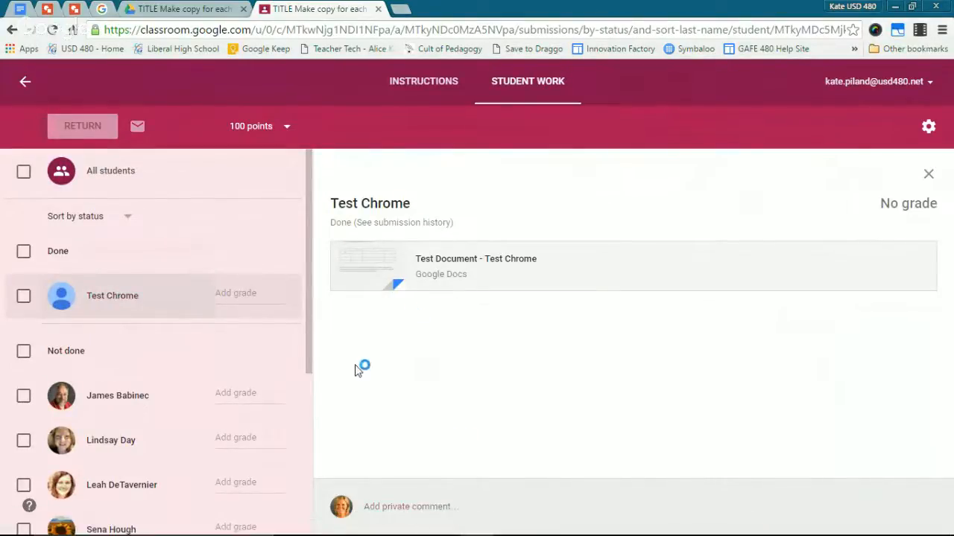
left_click(120, 396)
scroll(123, 395, "down", 2)
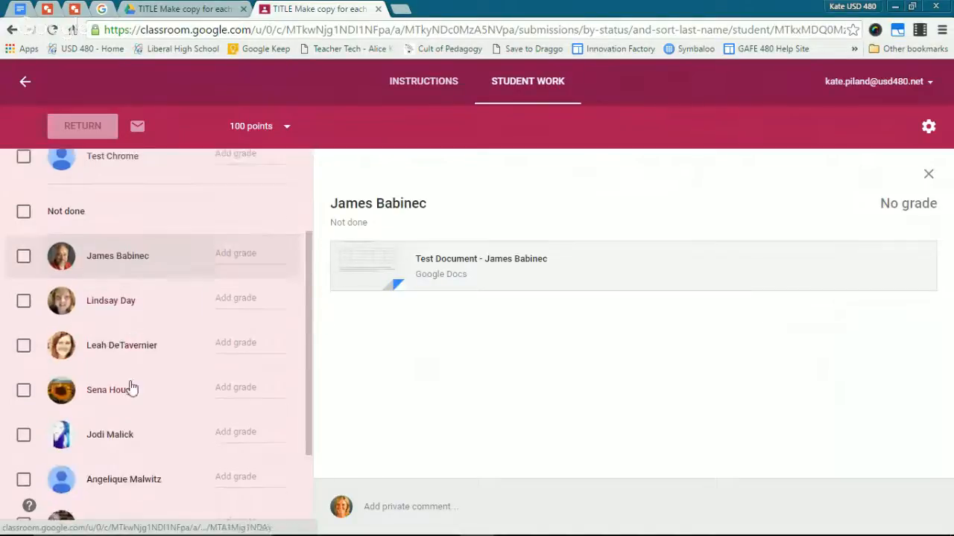
Step: Post the private comment "Don't forget about punctuation." on the work of the third student listed as not done
left_click(117, 350)
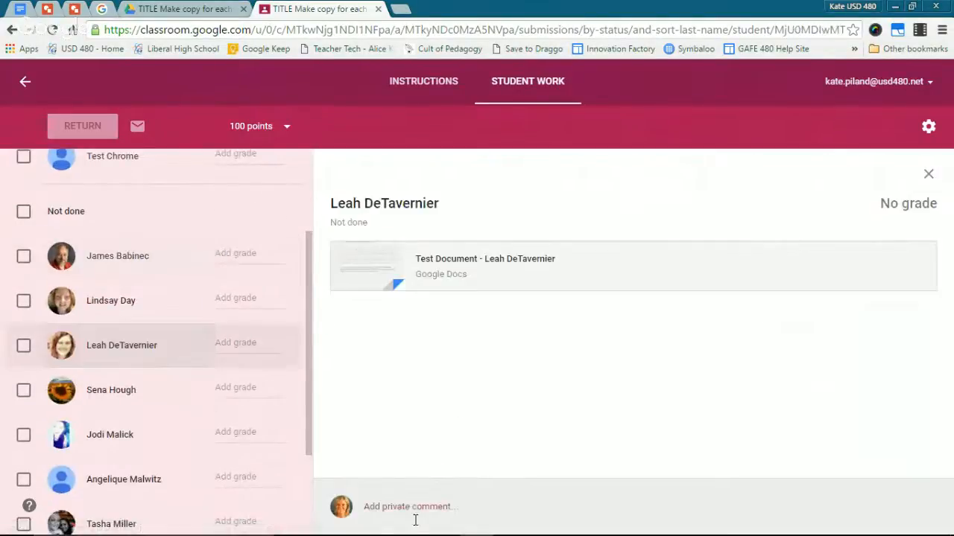
left_click(410, 510)
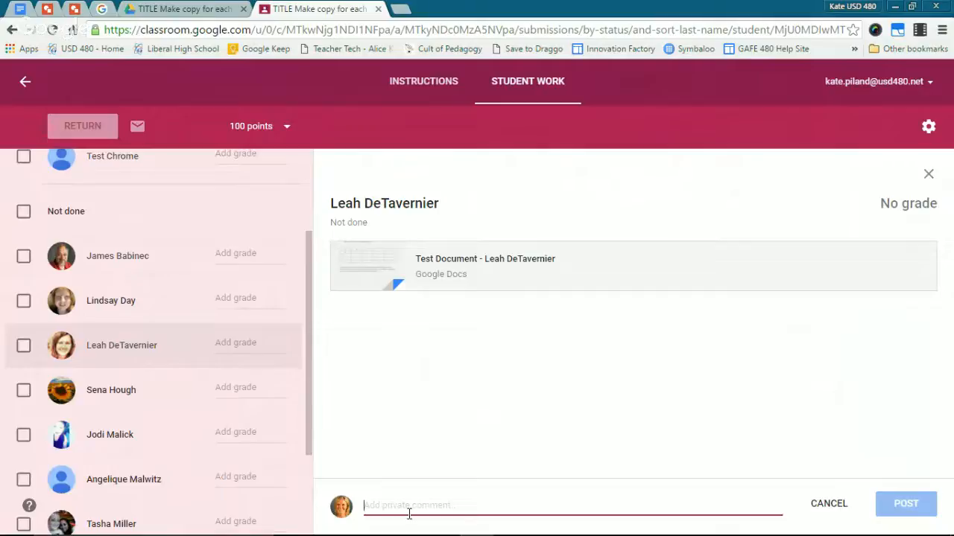
type("Don't forget about punctuation.")
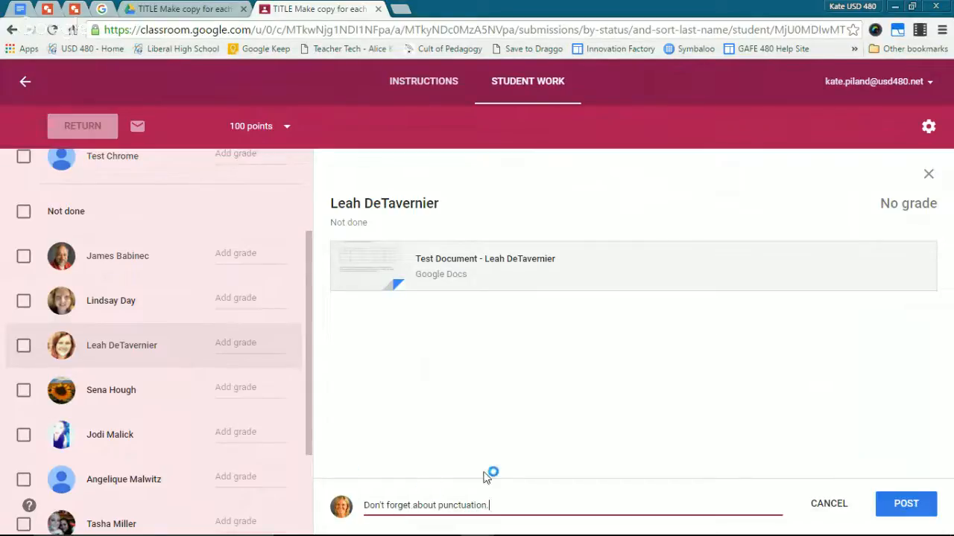
left_click(911, 506)
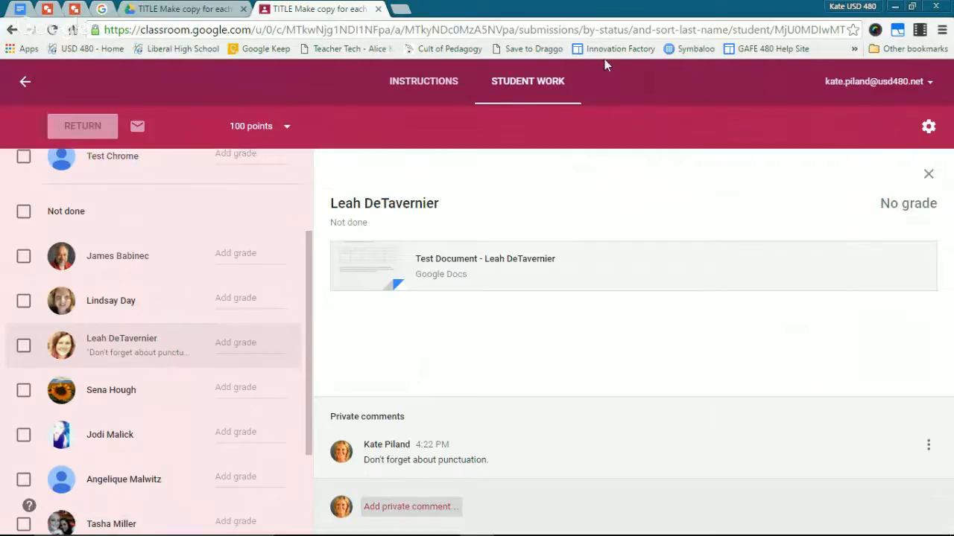
Step: Post the class comment "I forgot that it is almost the weekend! Have a good day." under the assignment's instructions
left_click(447, 81)
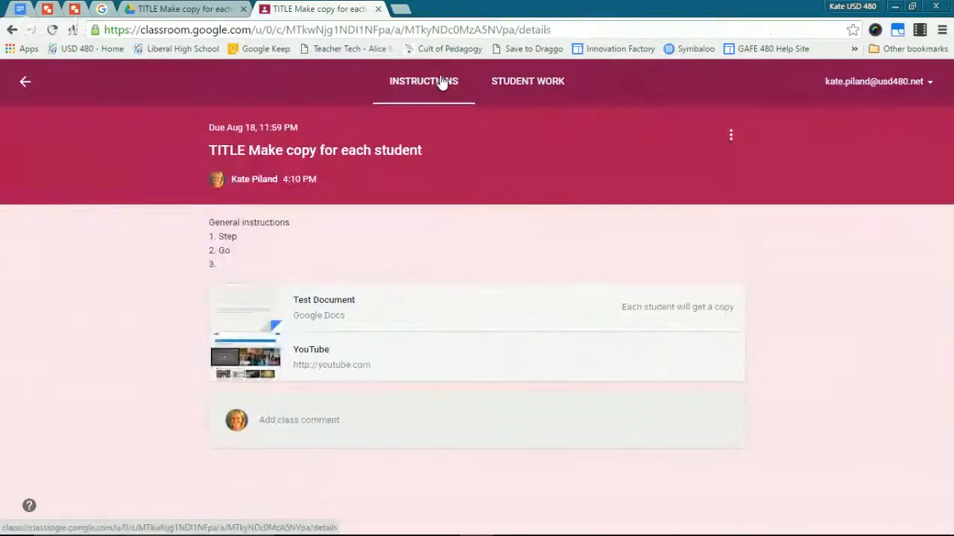
left_click(314, 426)
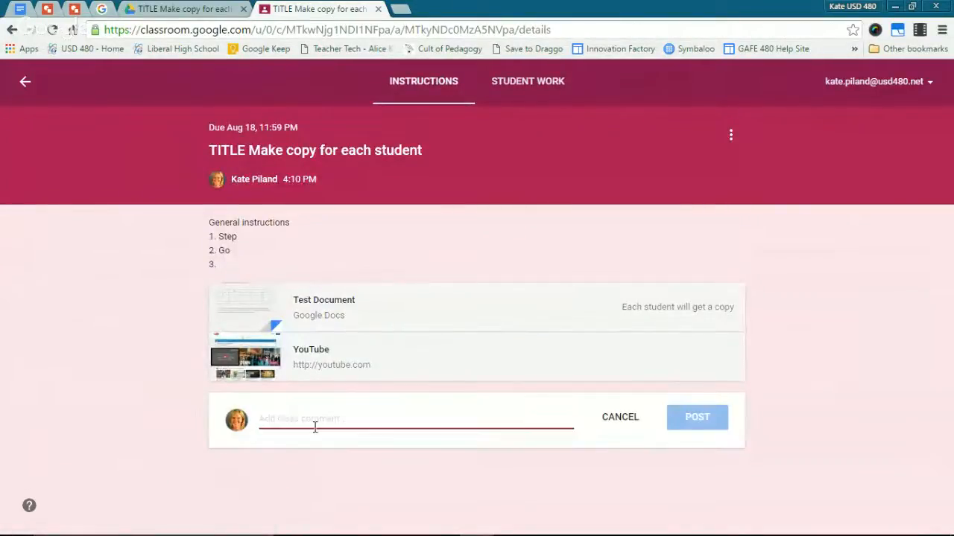
left_click(521, 84)
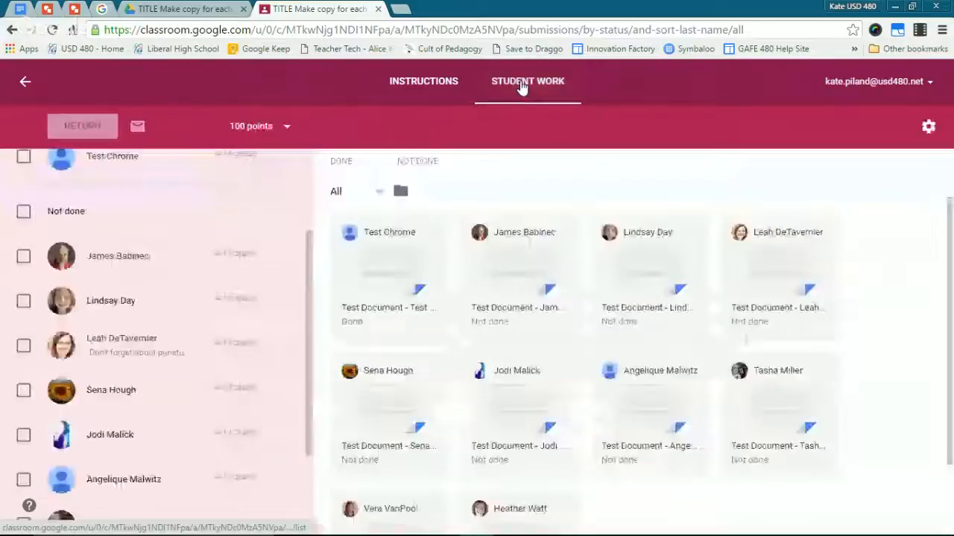
left_click(426, 88)
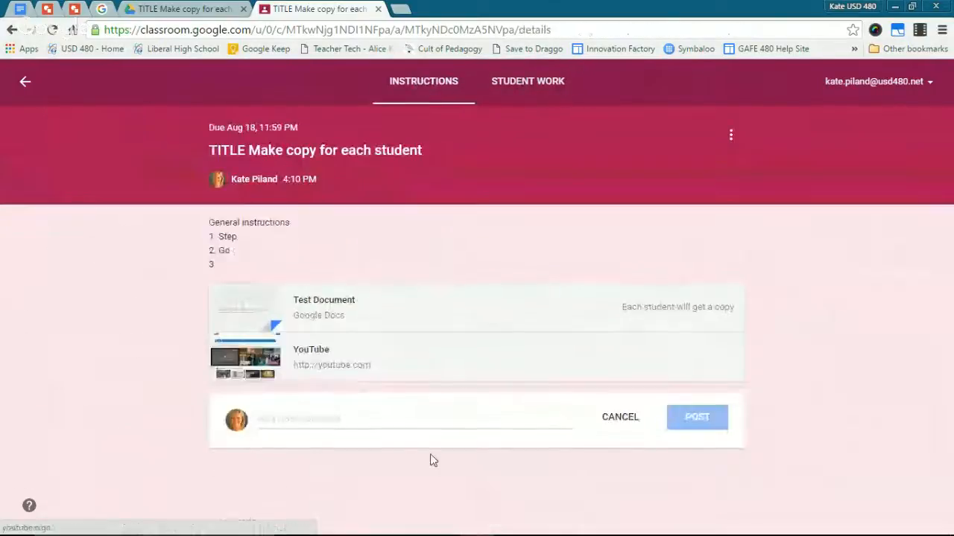
left_click(361, 415)
type("I forgot tha")
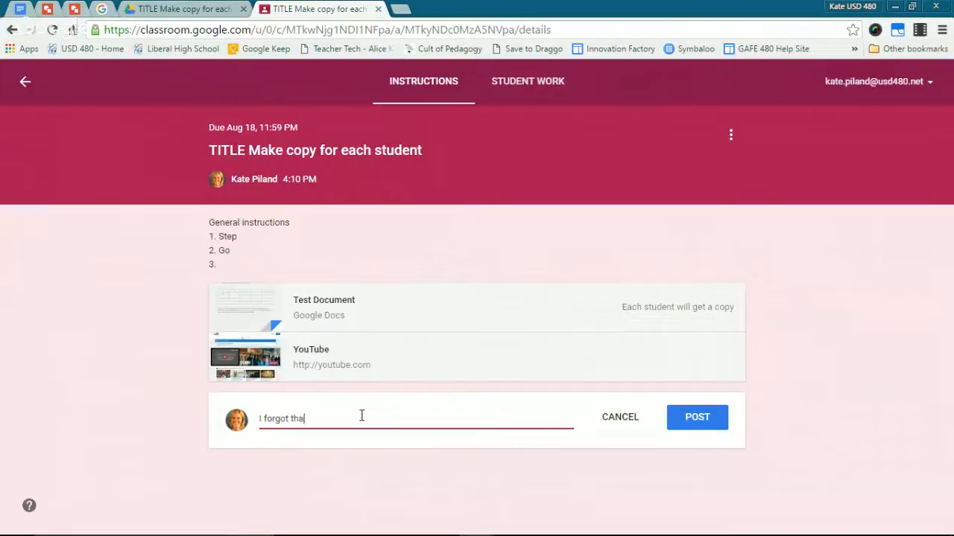
type("t it is almost the weekend! Have a good day!")
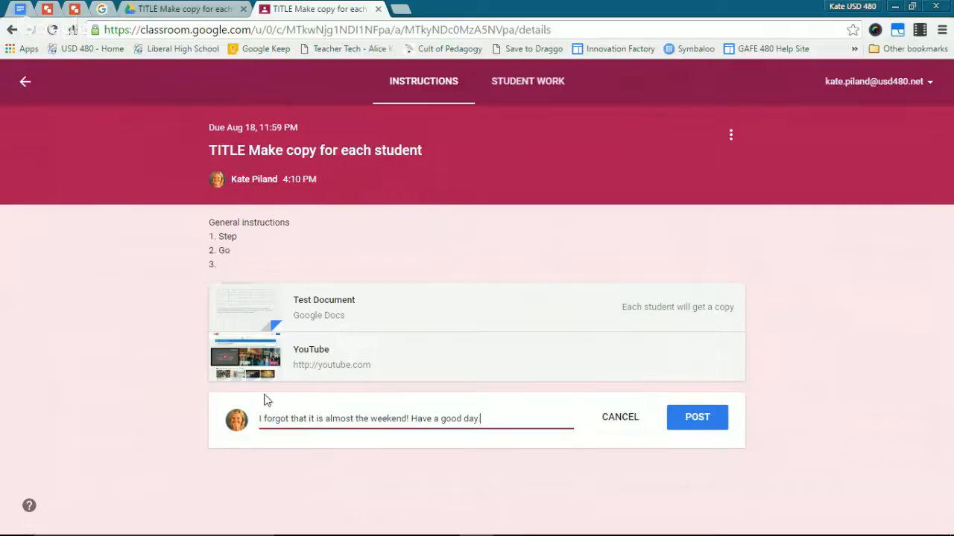
type(".")
left_click(699, 419)
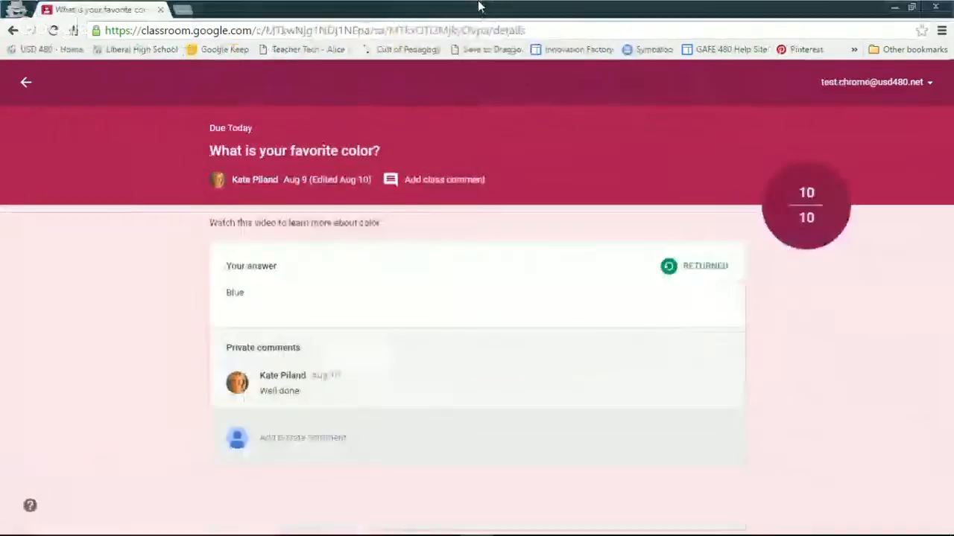
Step: In the student's window, view the completed "TITLE Make copy for each student" assignment and its class comment in the stream
left_click(25, 82)
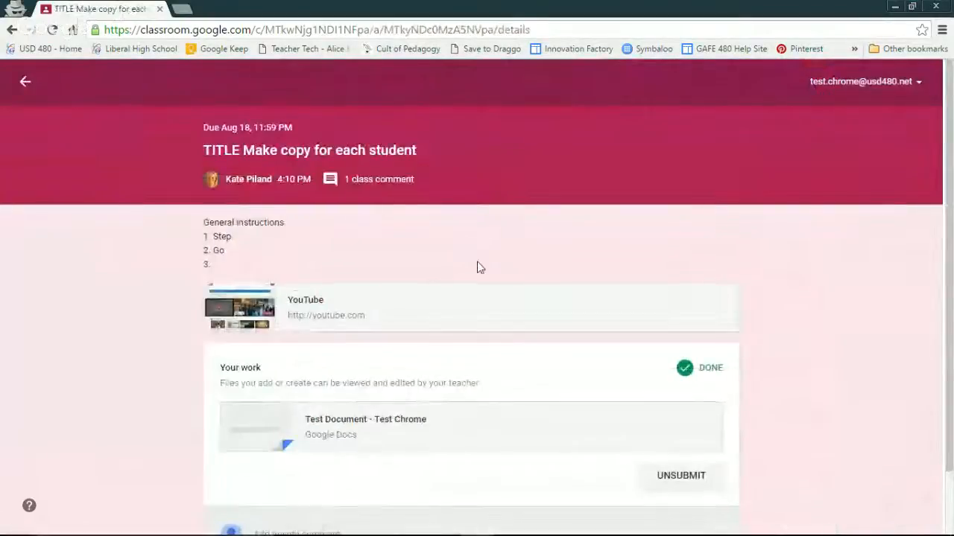
scroll(473, 313, "down", 2)
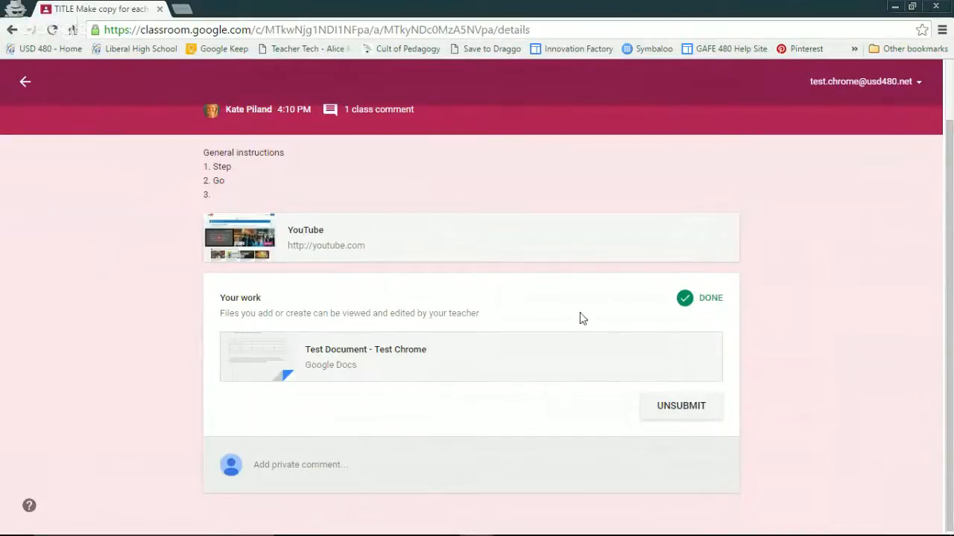
left_click(23, 82)
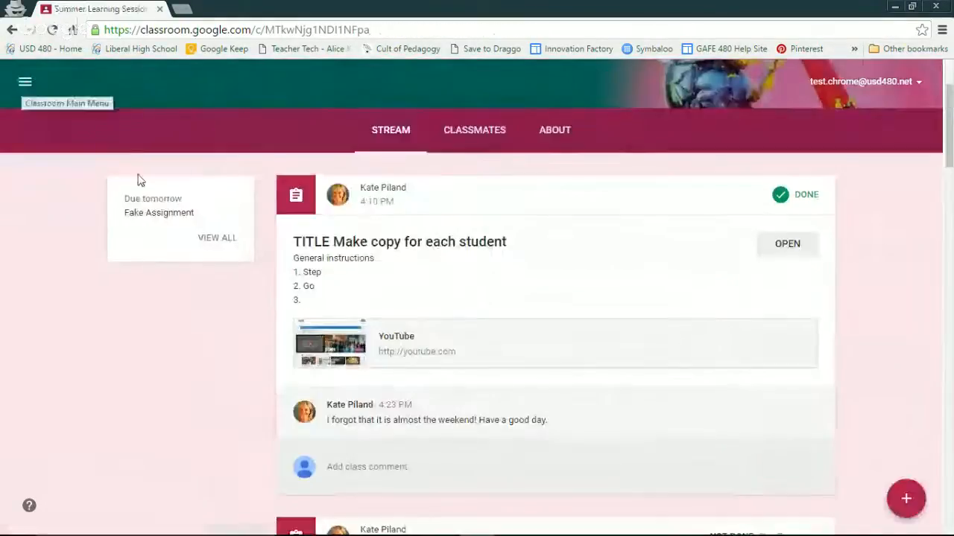
Step: Open Fake Assignment from the student's stream, check the options for adding work, and create a Google Docs document as the student's work
scroll(396, 417, "down", 4)
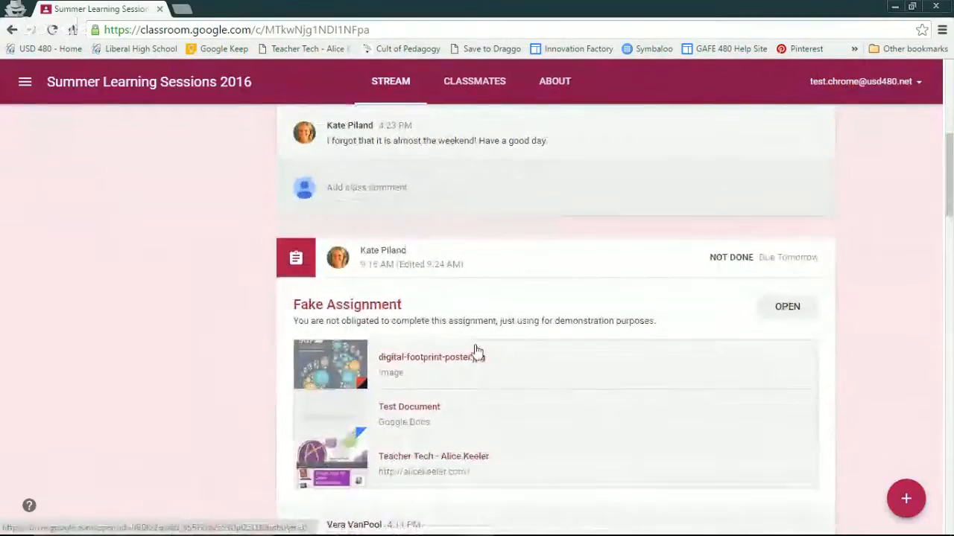
left_click(792, 315)
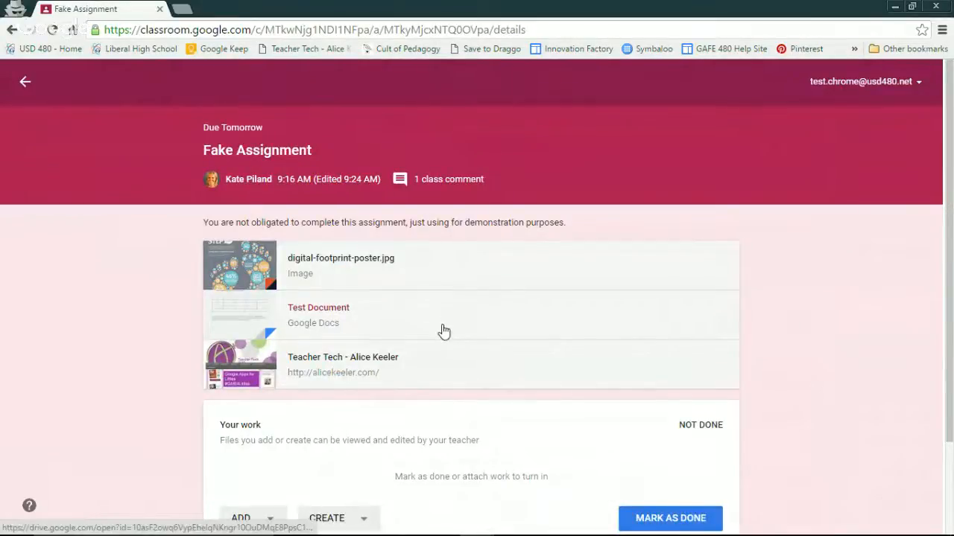
scroll(447, 337, "down", 1)
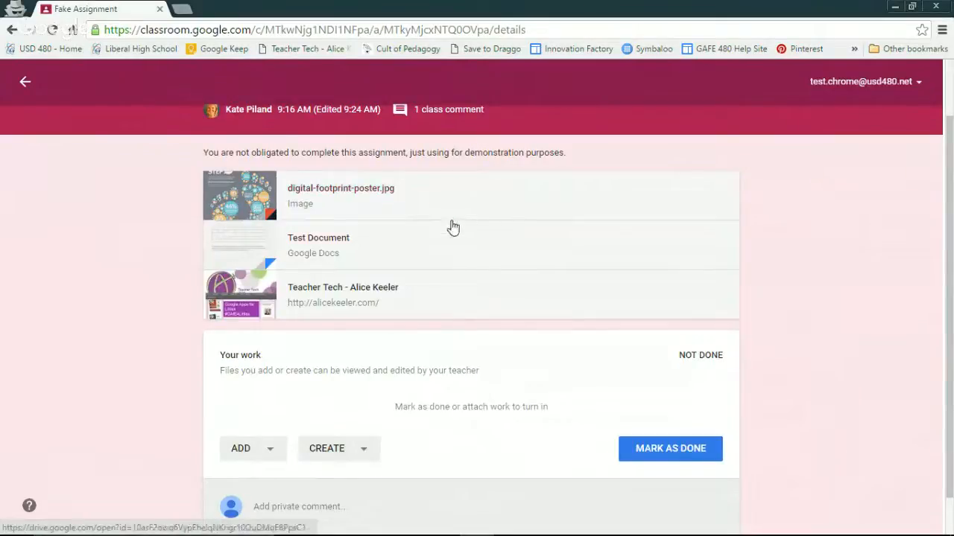
left_click(270, 454)
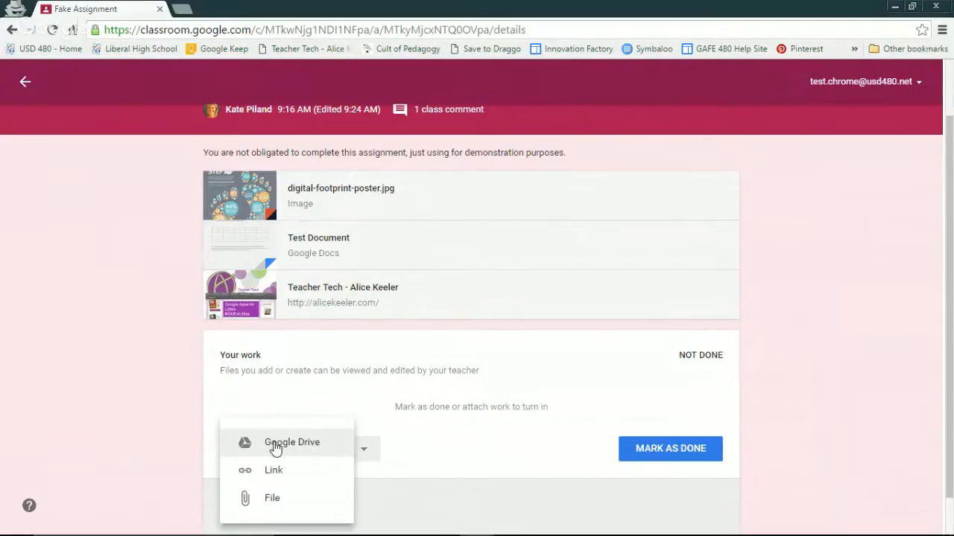
left_click(174, 437)
left_click(353, 453)
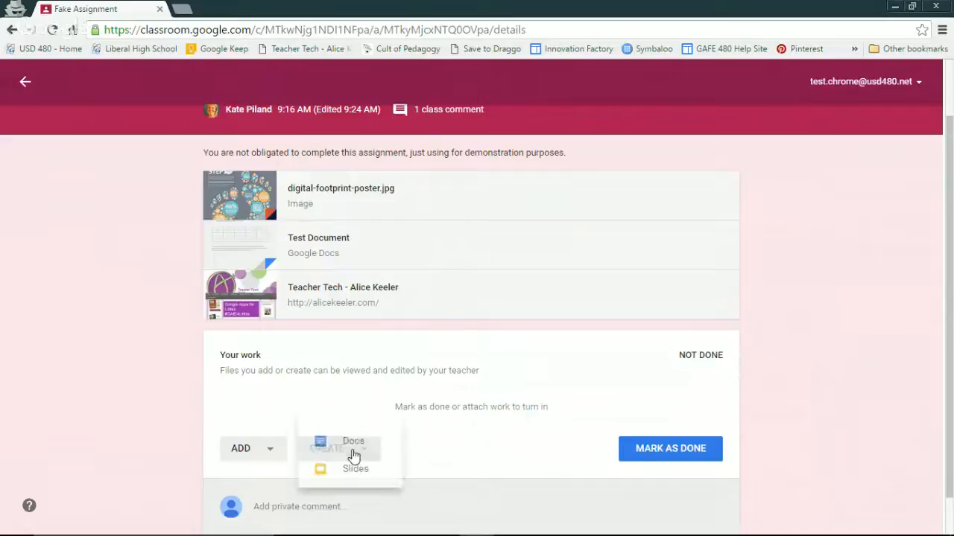
left_click(346, 415)
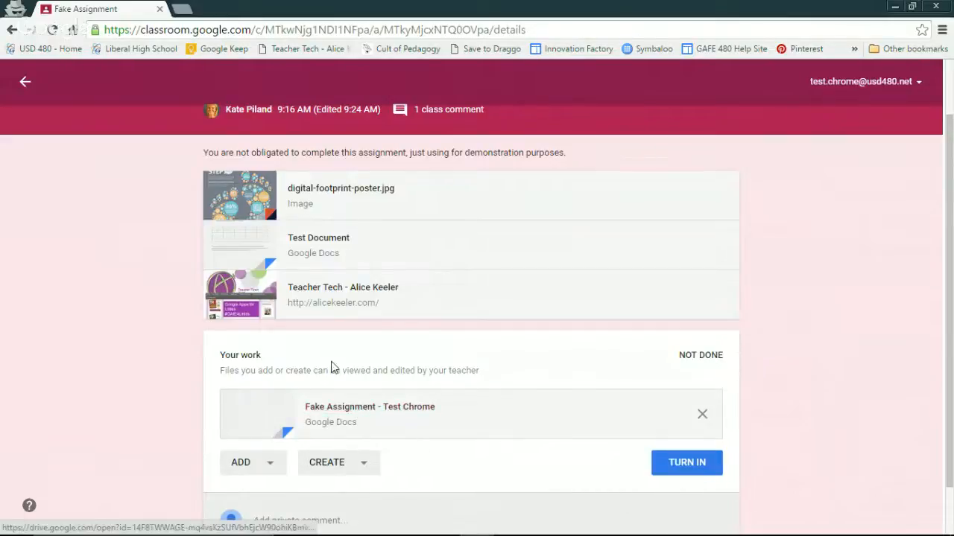
Step: Open the new Fake Assignment document, decline the voice typing offer, and enter "THis is a sample response."
left_click(367, 416)
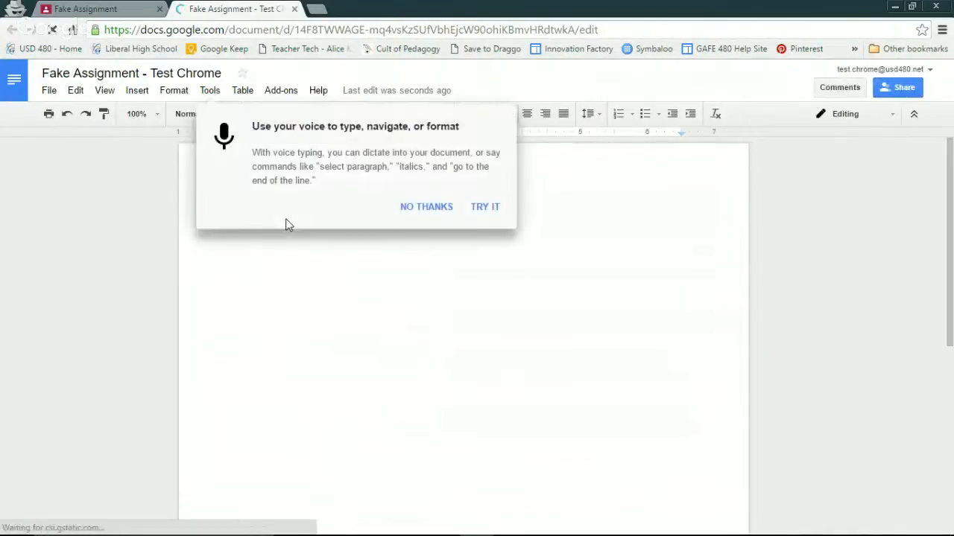
left_click(432, 207)
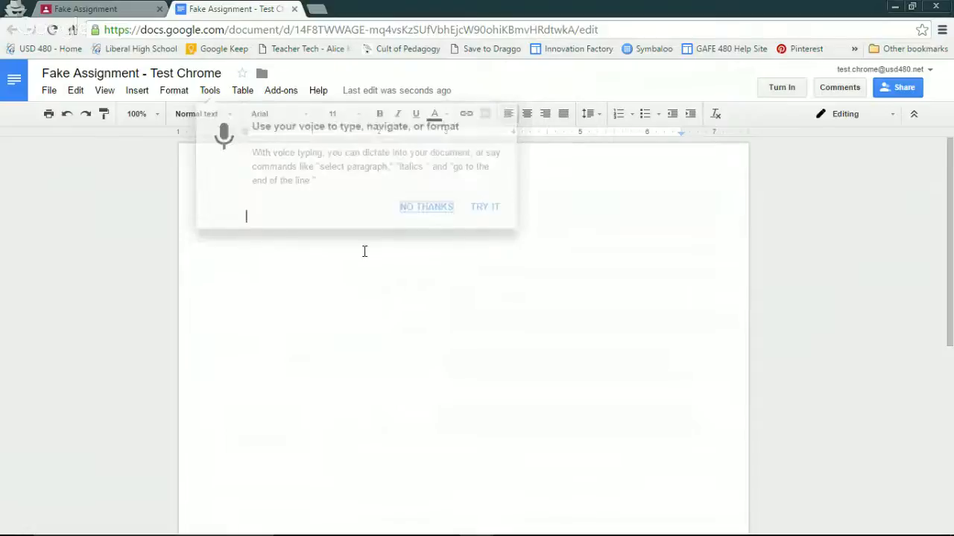
type("THis is a sample response.")
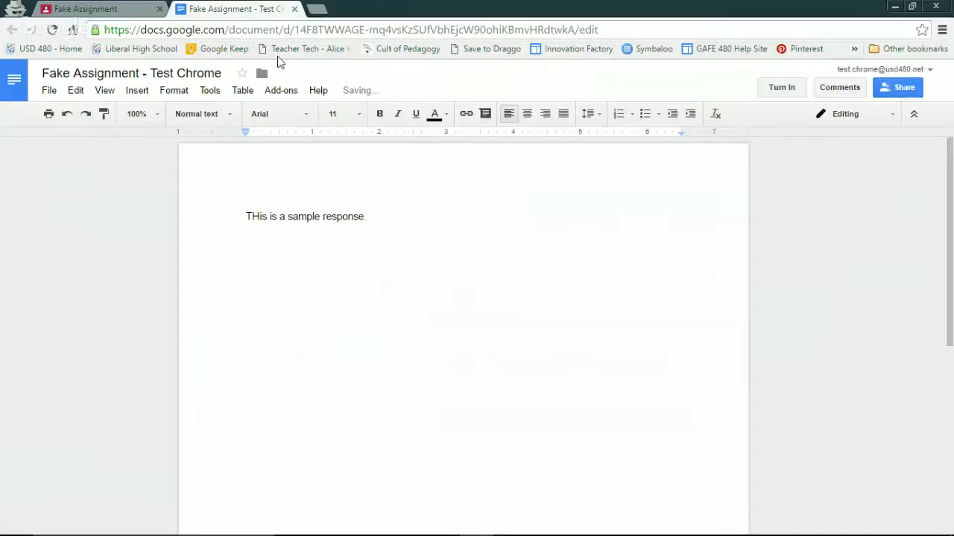
Step: Turn in the Fake Assignment document from Google Docs and confirm the submission in Classroom
left_click(780, 91)
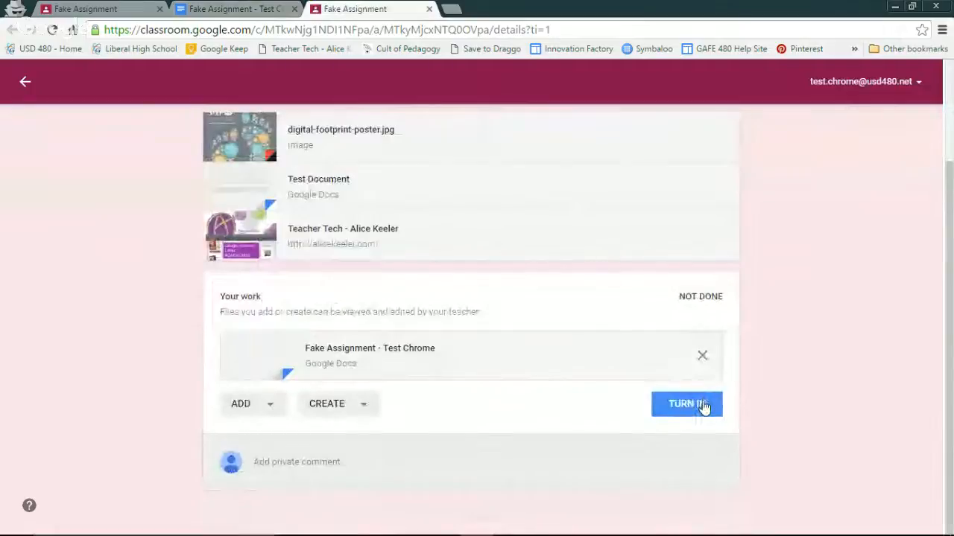
left_click(702, 406)
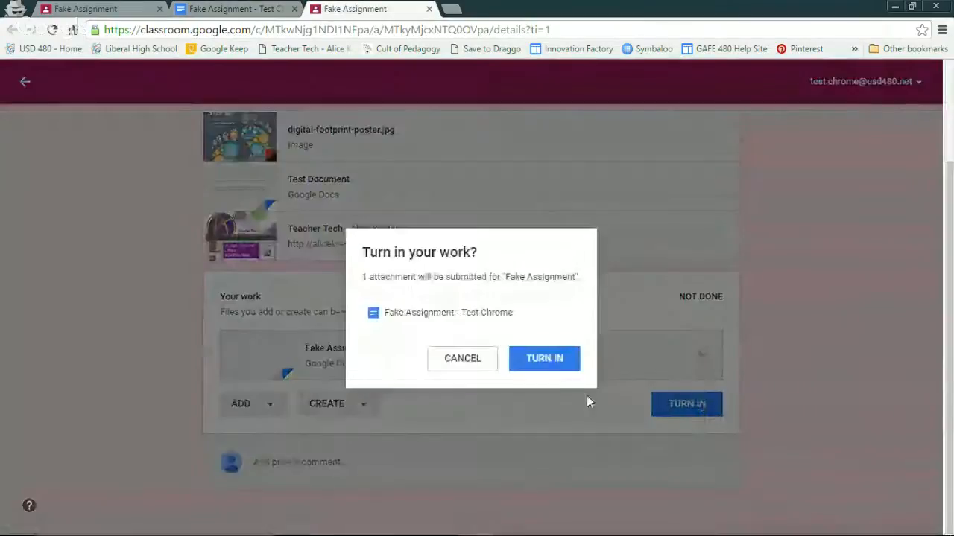
left_click(548, 359)
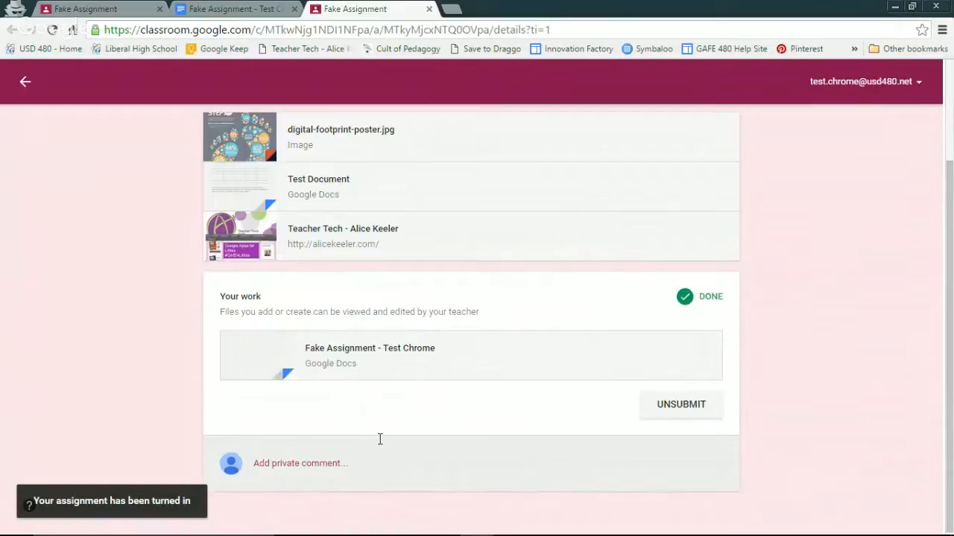
Step: Unsubmit the student's Fake Assignment and attach energy_diagram.gif from Google Drive to the work
left_click(680, 404)
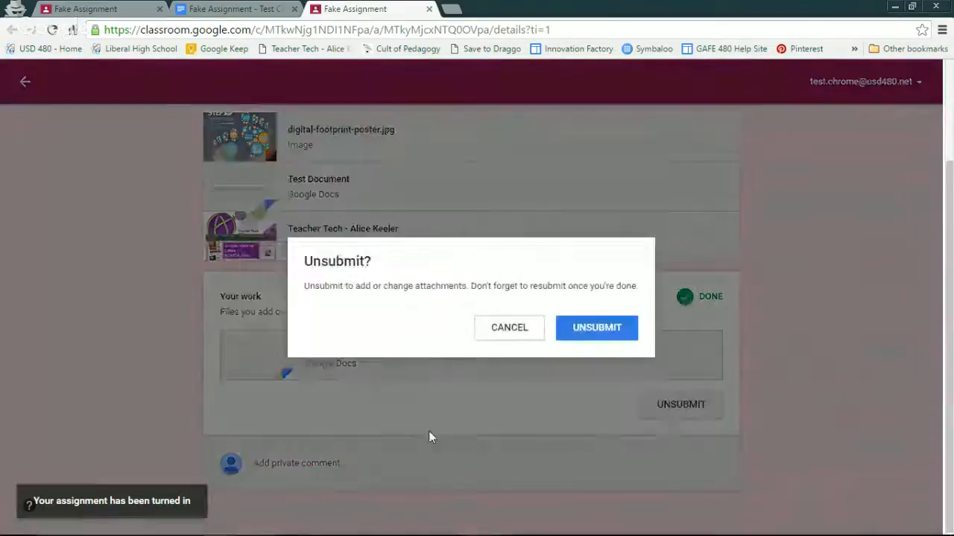
left_click(566, 327)
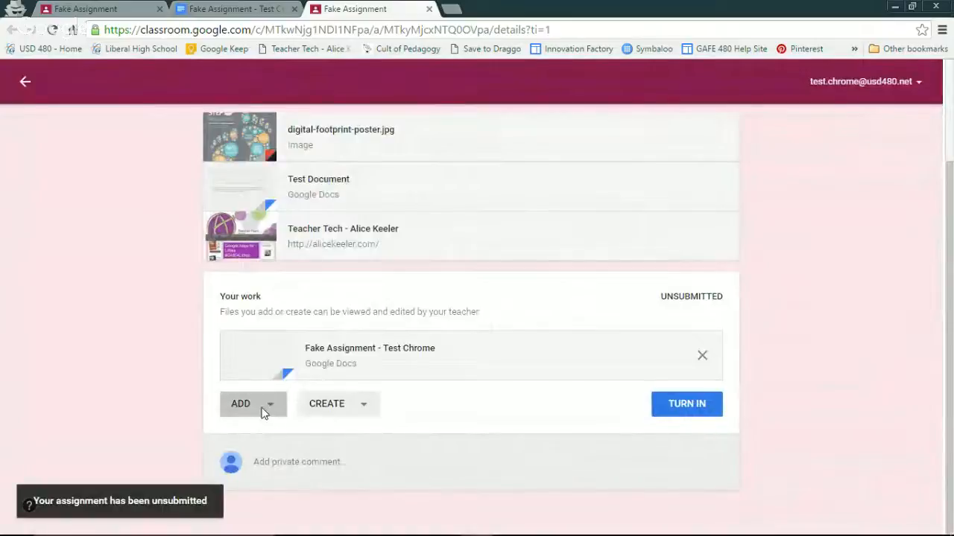
left_click(262, 413)
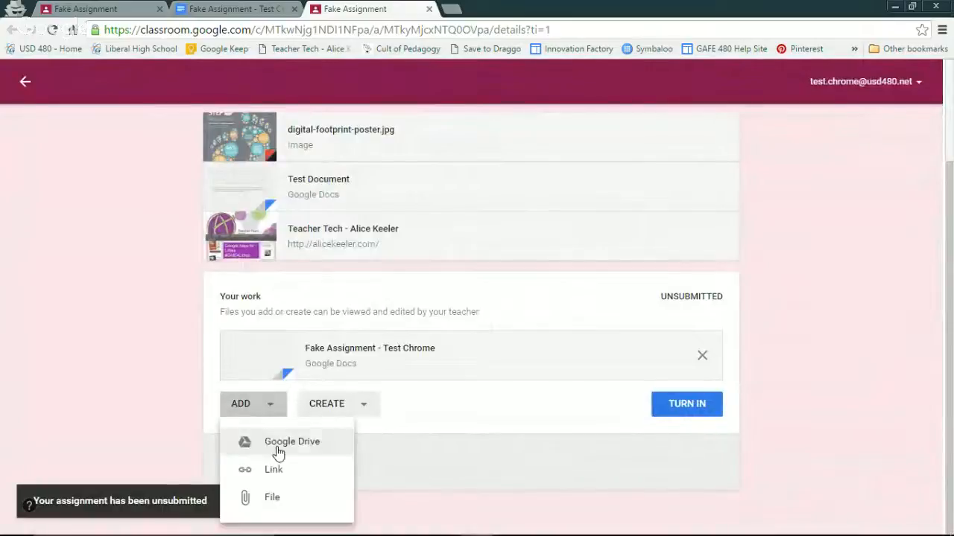
left_click(277, 449)
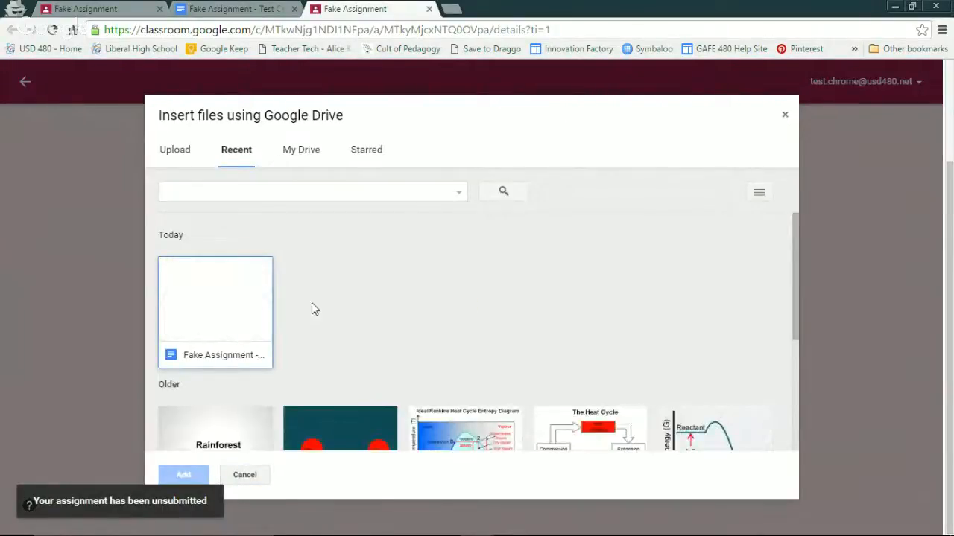
scroll(312, 313, "down", 1)
left_click(336, 360)
left_click(216, 375)
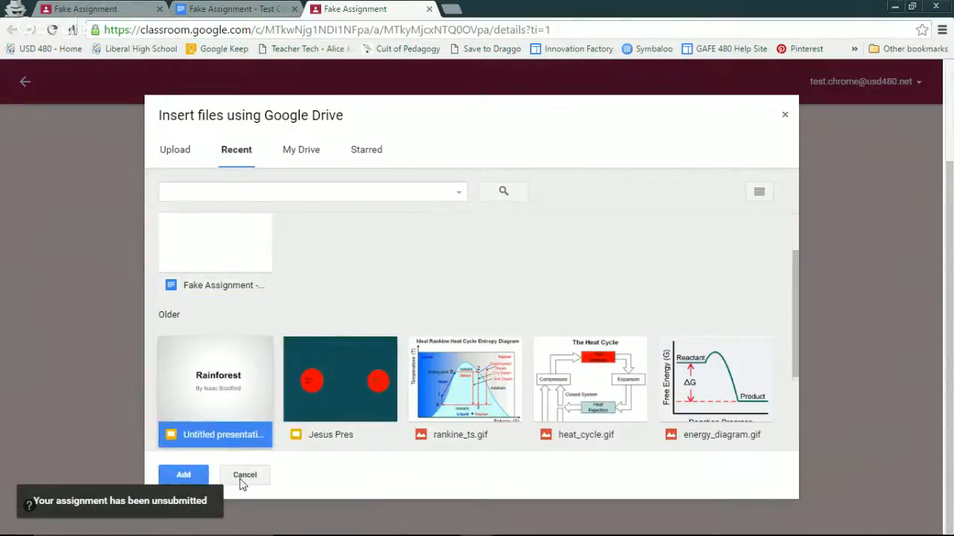
left_click(752, 395)
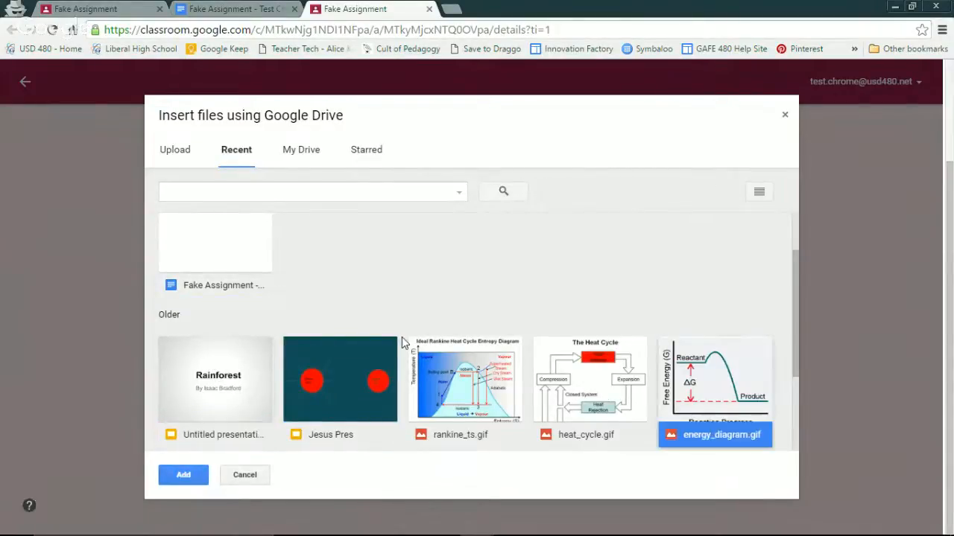
scroll(390, 362, "up", 1)
left_click(183, 474)
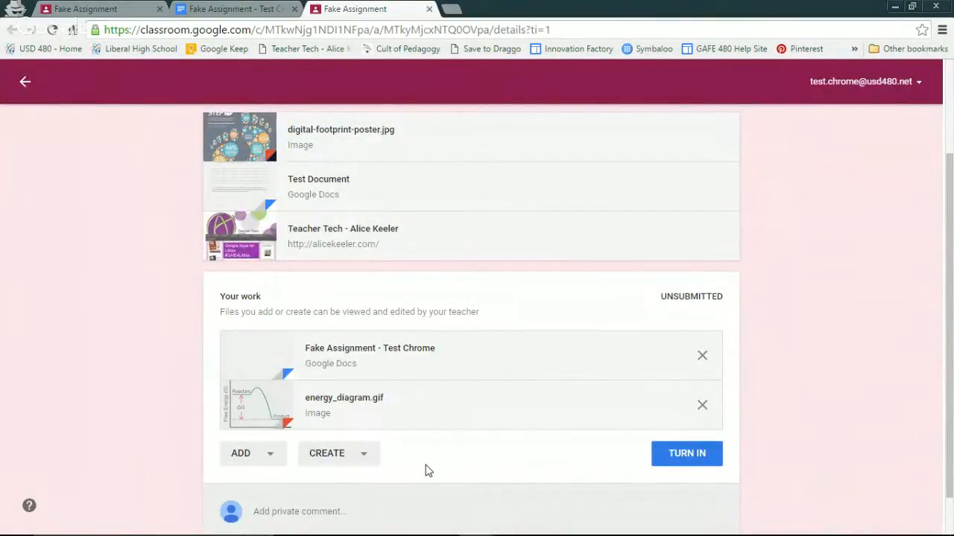
Step: Return to the student's class stream and open "Complete the Follow-Up Survey" to view its submission status and unsubmit option
scroll(426, 468, "up", 2)
left_click(25, 82)
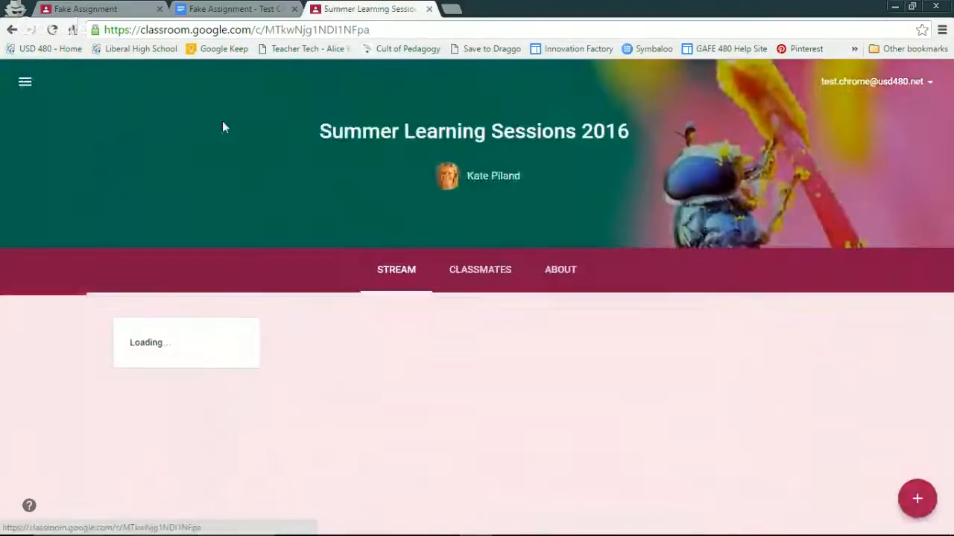
scroll(589, 359, "down", 10)
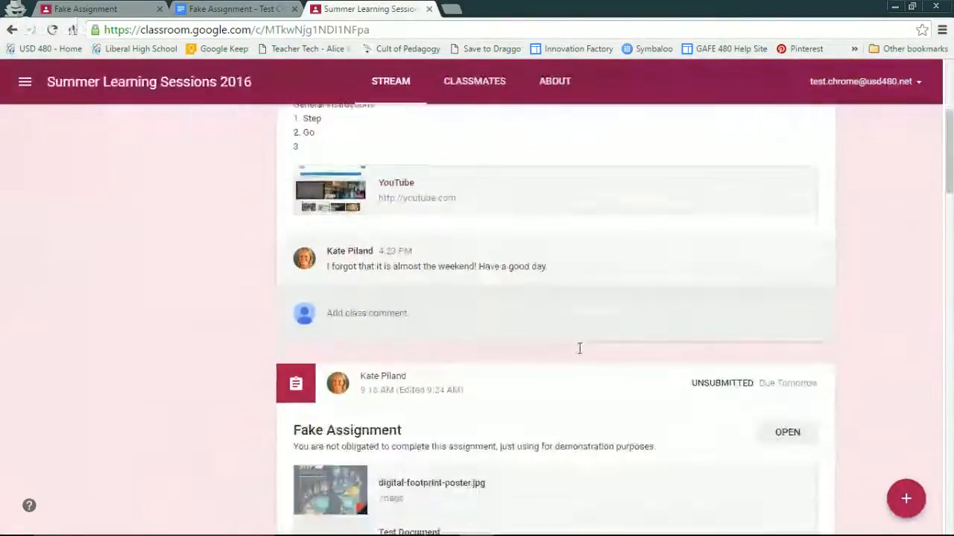
scroll(553, 339, "down", 3)
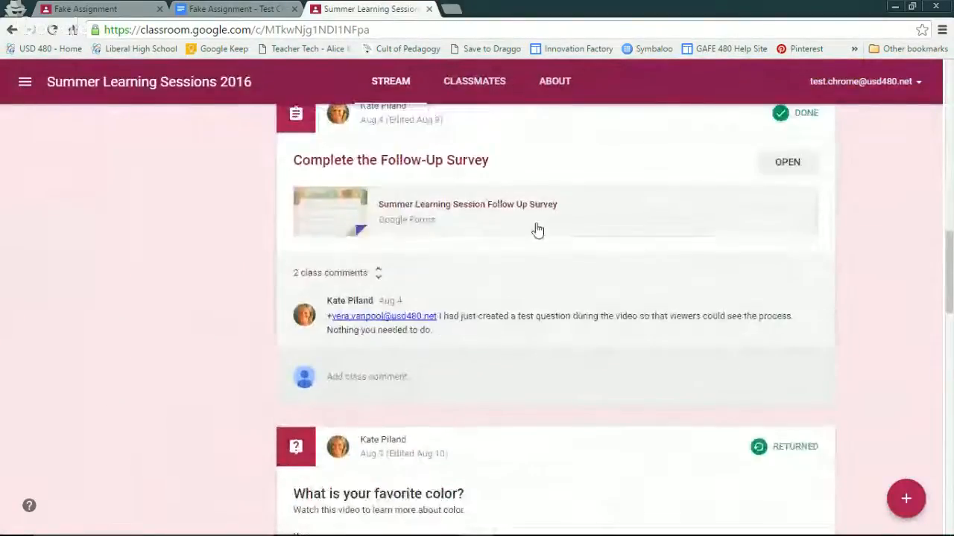
scroll(536, 230, "up", 3)
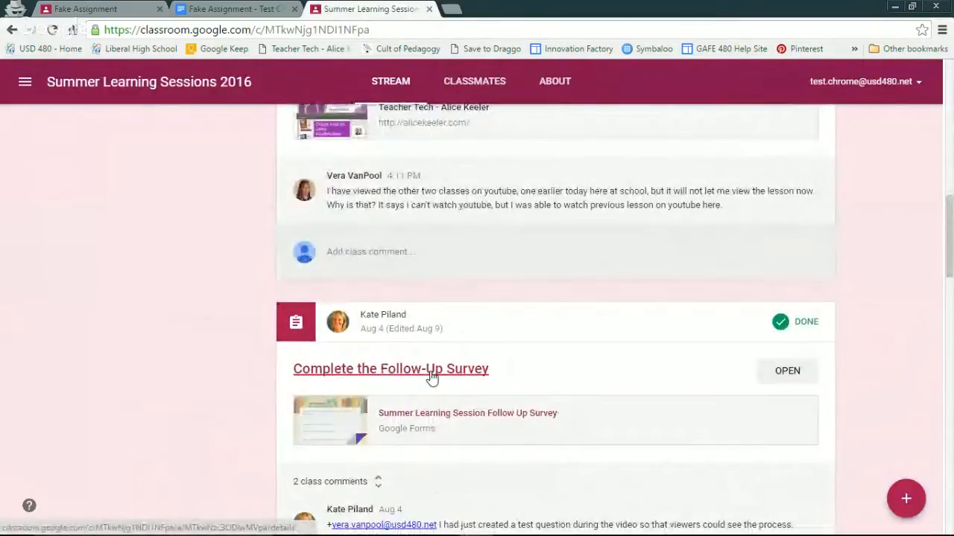
left_click(430, 378)
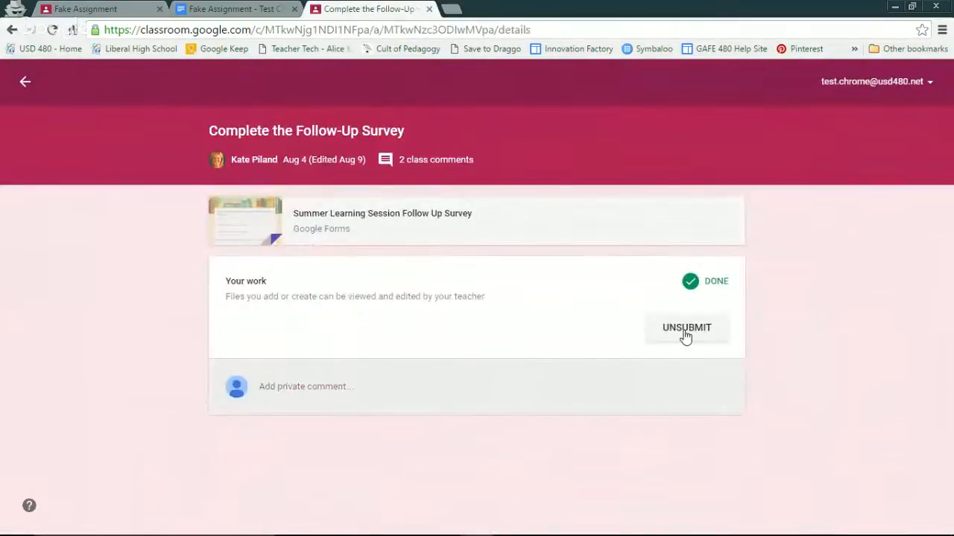
left_click(30, 83)
Step: View the grade and private comment on the returned "What is your favorite color?" question, and examine the older stream posts
scroll(466, 337, "down", 3)
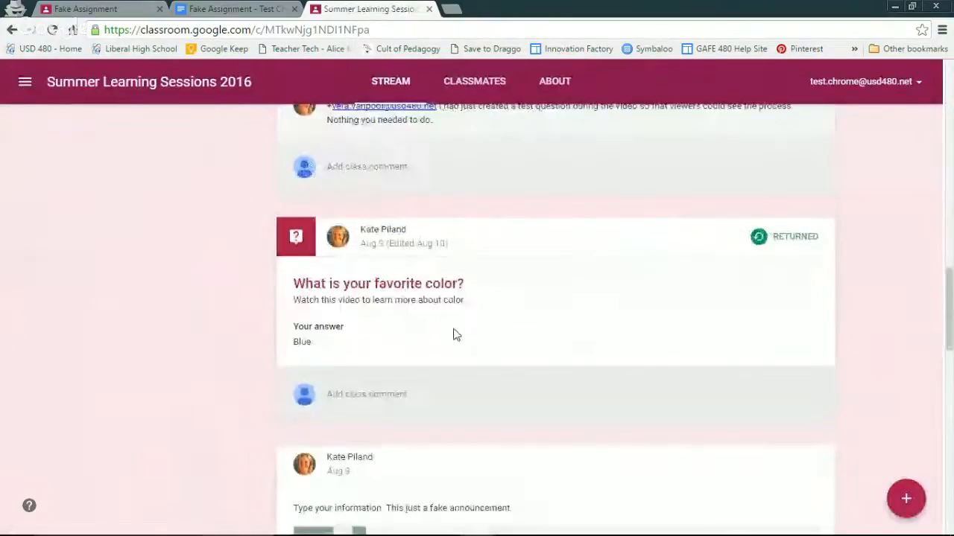
left_click(406, 279)
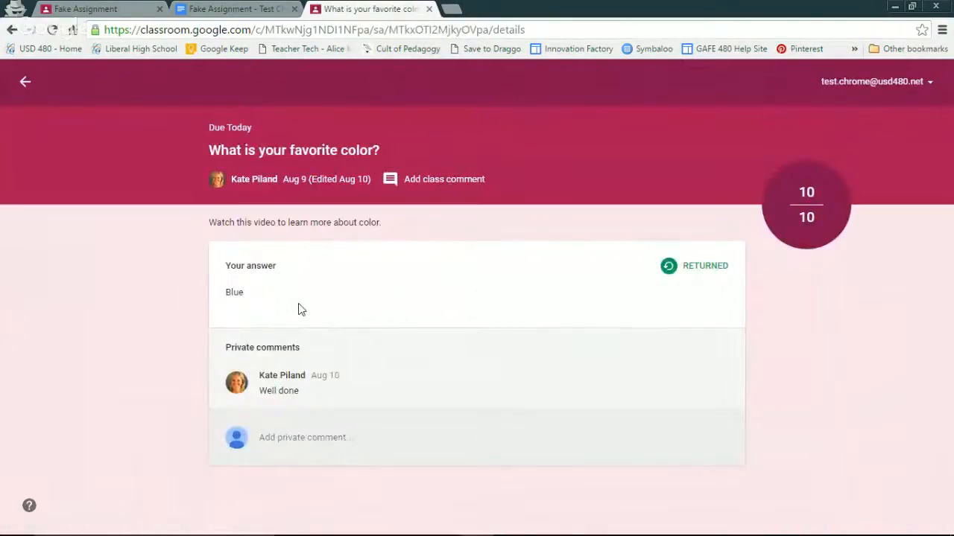
left_click(33, 82)
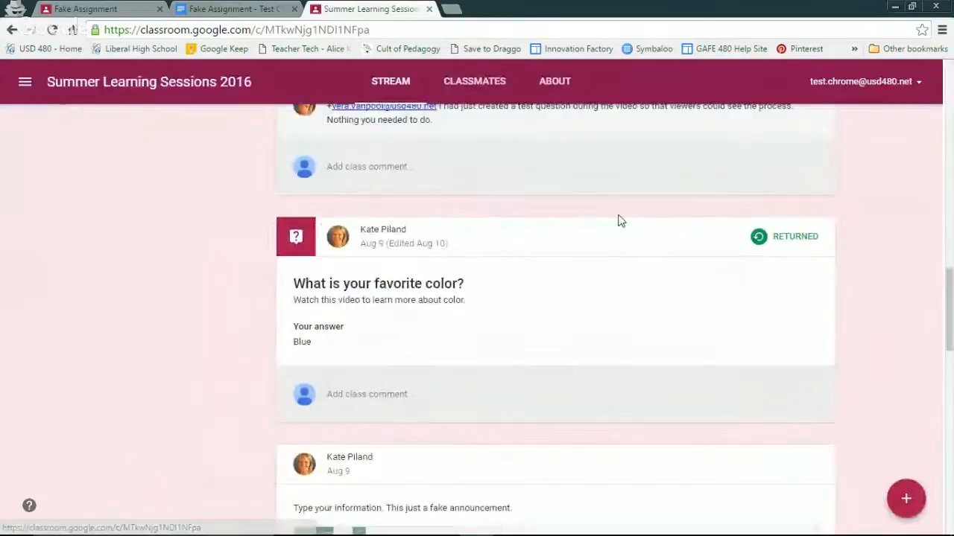
scroll(616, 221, "down", 4)
scroll(504, 306, "down", 4)
scroll(437, 347, "down", 3)
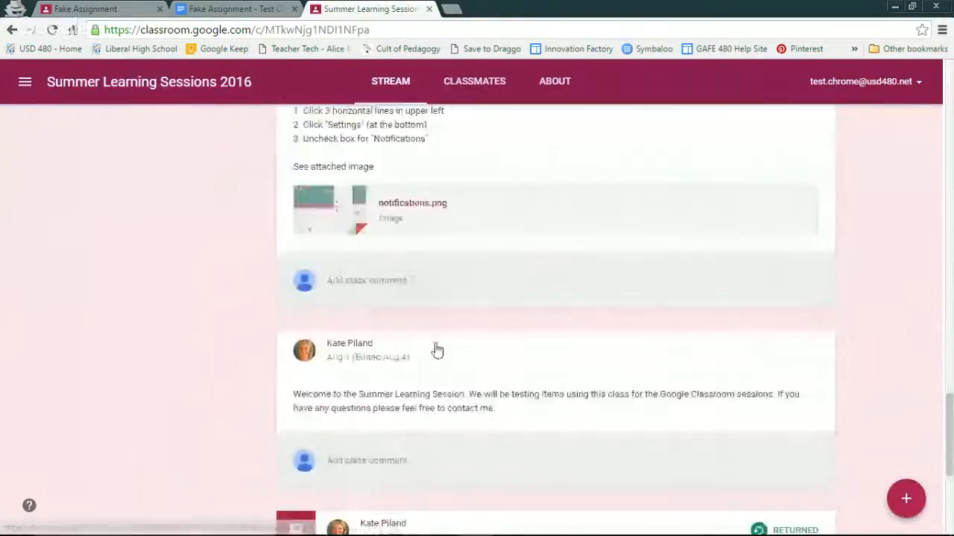
scroll(436, 343, "down", 2)
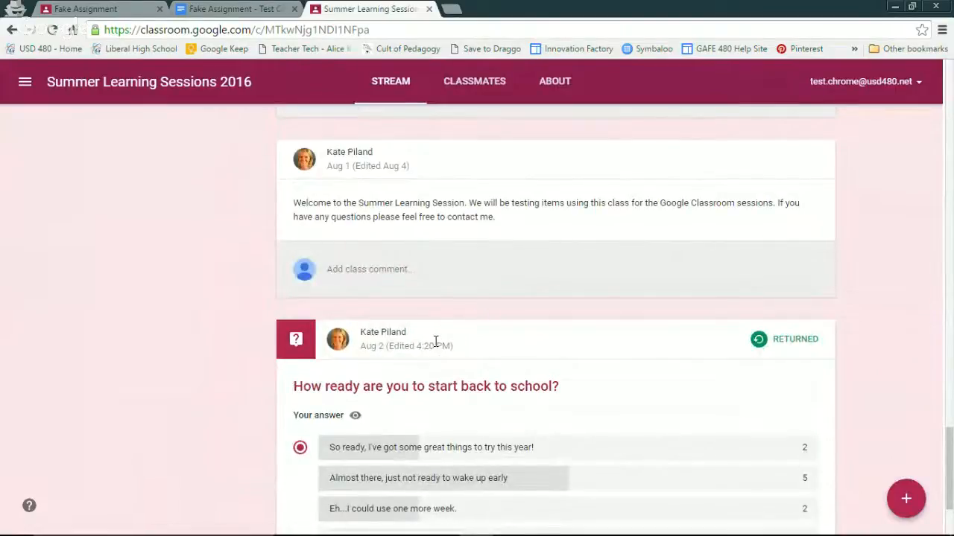
Step: Leave the student's session for the teacher's Classroom window and open the Work overview
left_click(429, 9)
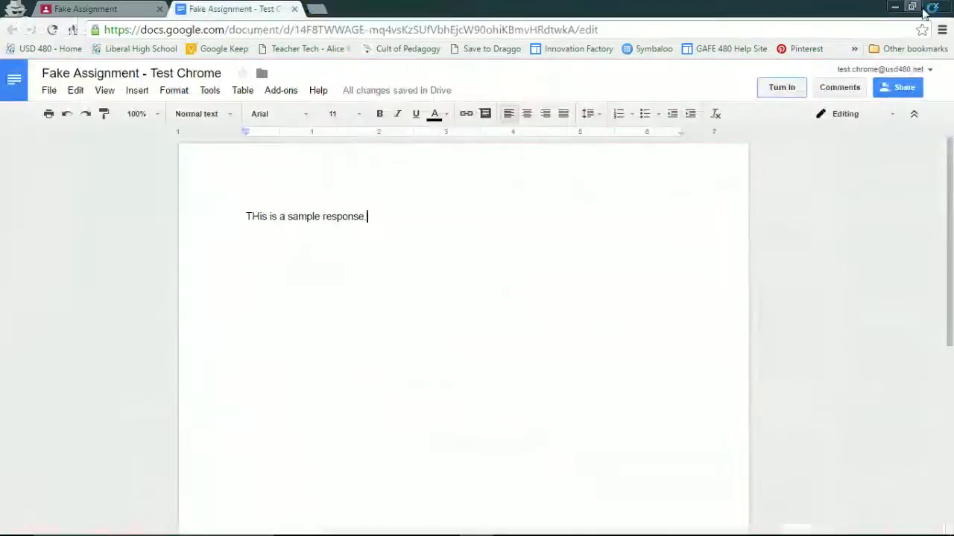
left_click_drag(827, 7, 0, 37)
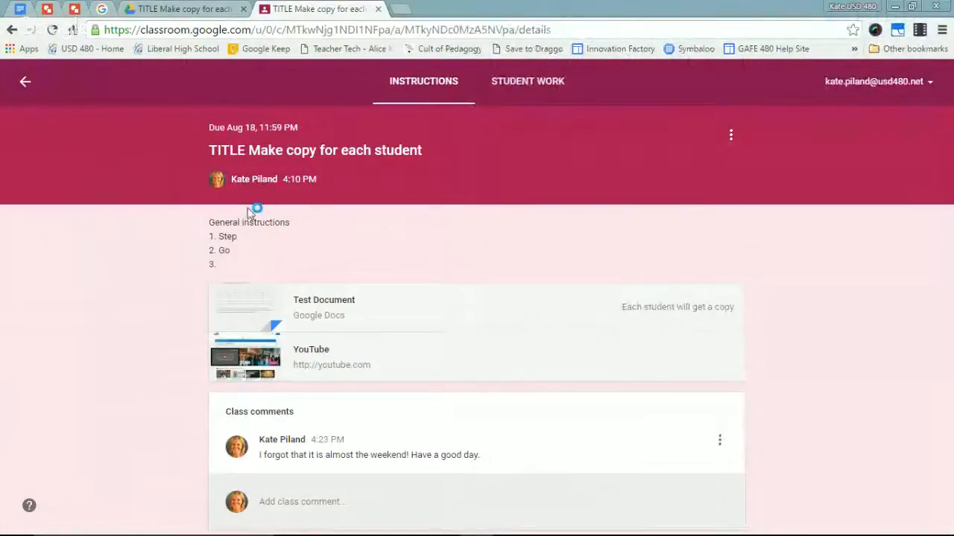
left_click(25, 82)
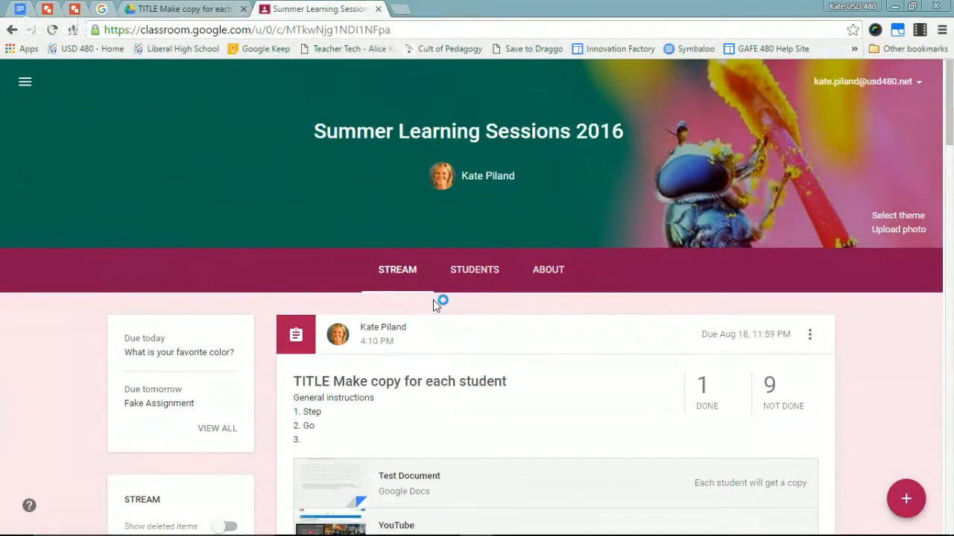
left_click(27, 85)
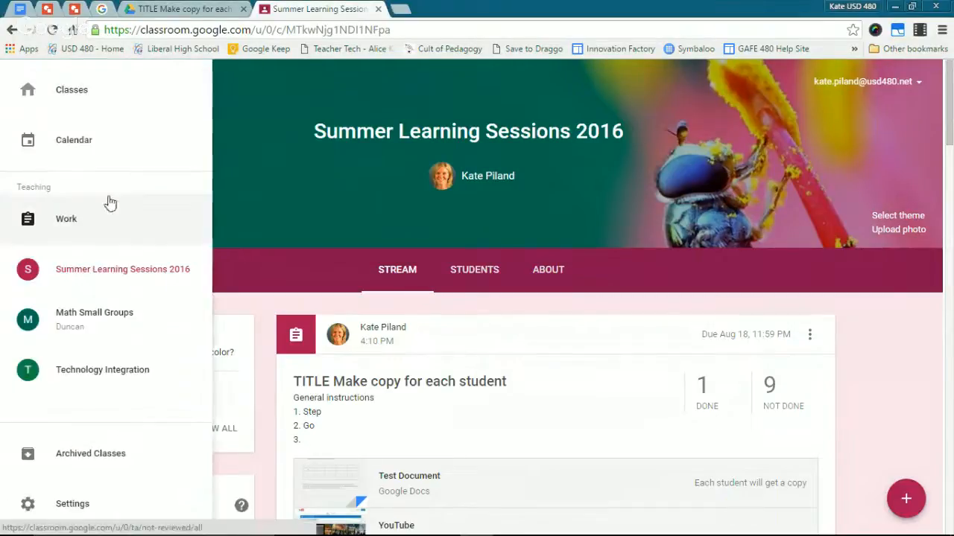
left_click(67, 219)
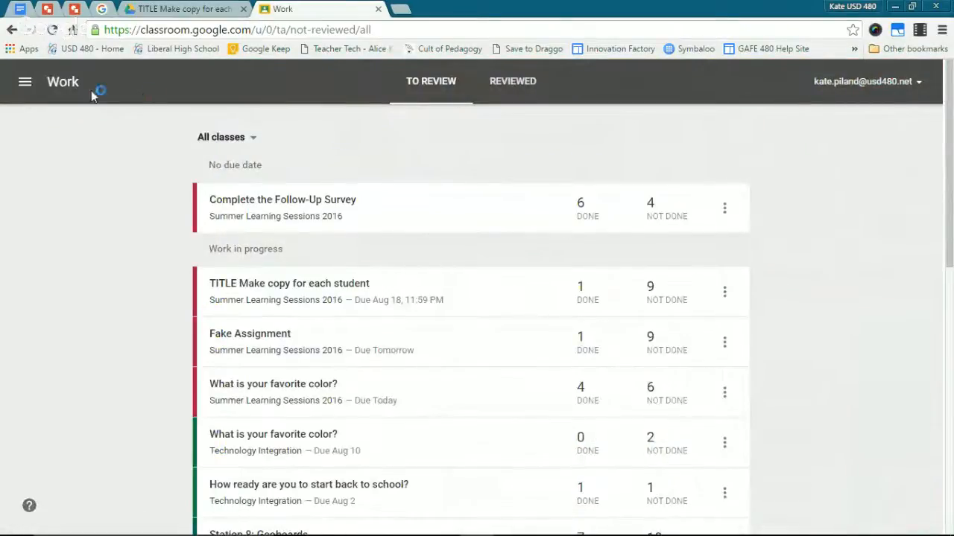
Step: Filter the work list to Summer Learning Sessions 2016 and show its reviewed items
left_click(226, 137)
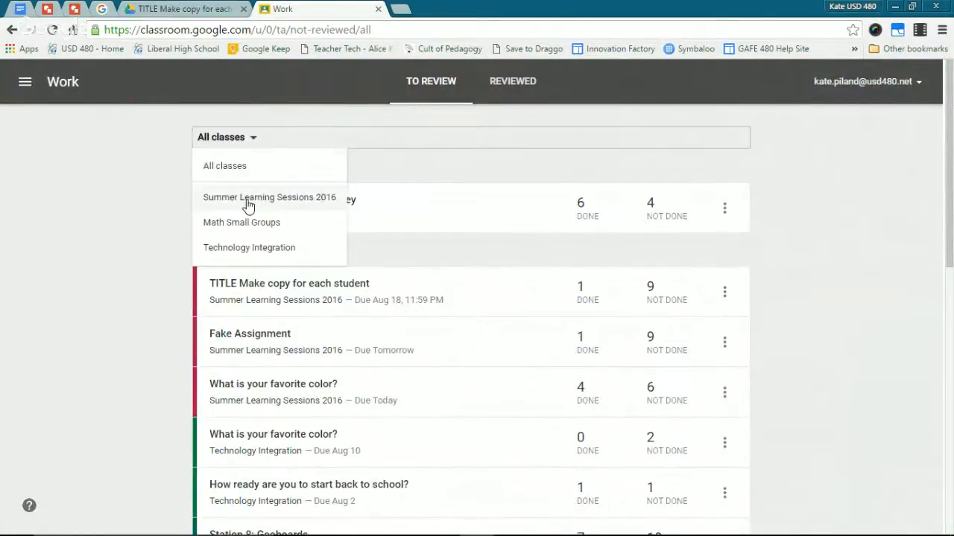
left_click(246, 205)
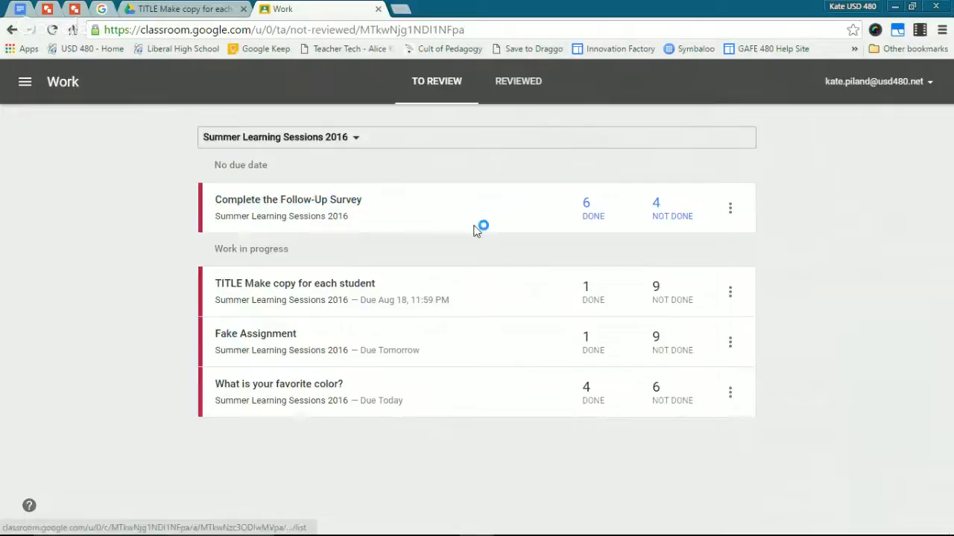
left_click(516, 91)
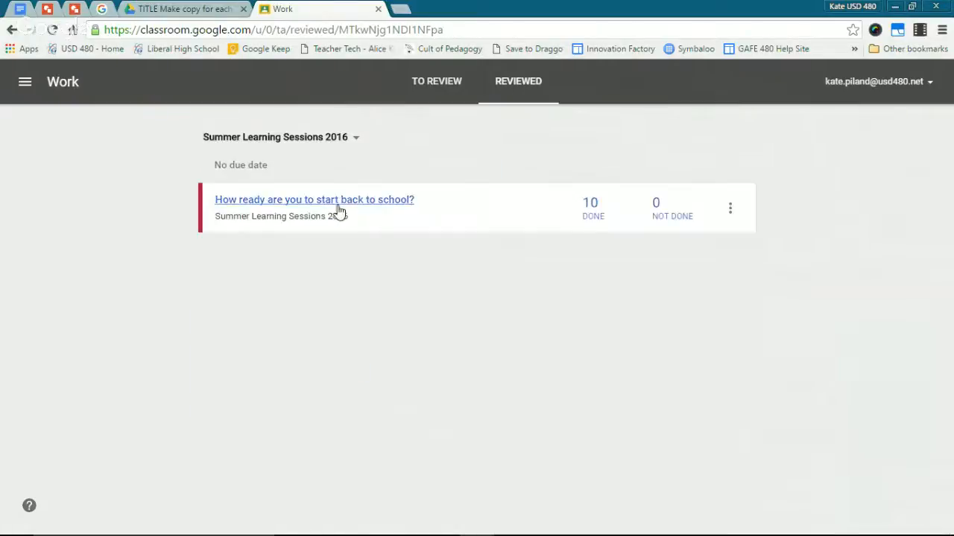
Step: Open "How ready are you to start back to school?" and examine the student answers and grades
left_click(334, 201)
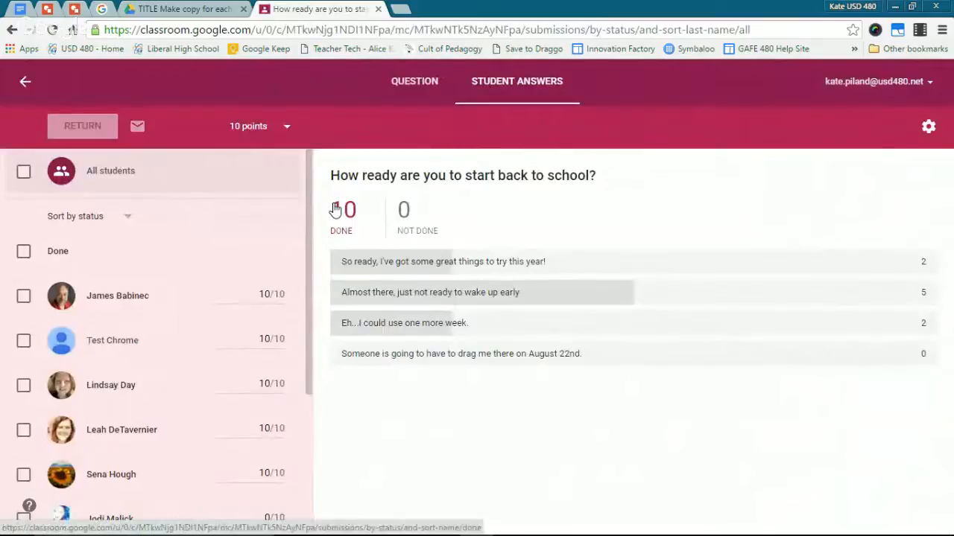
scroll(250, 292, "down", 2)
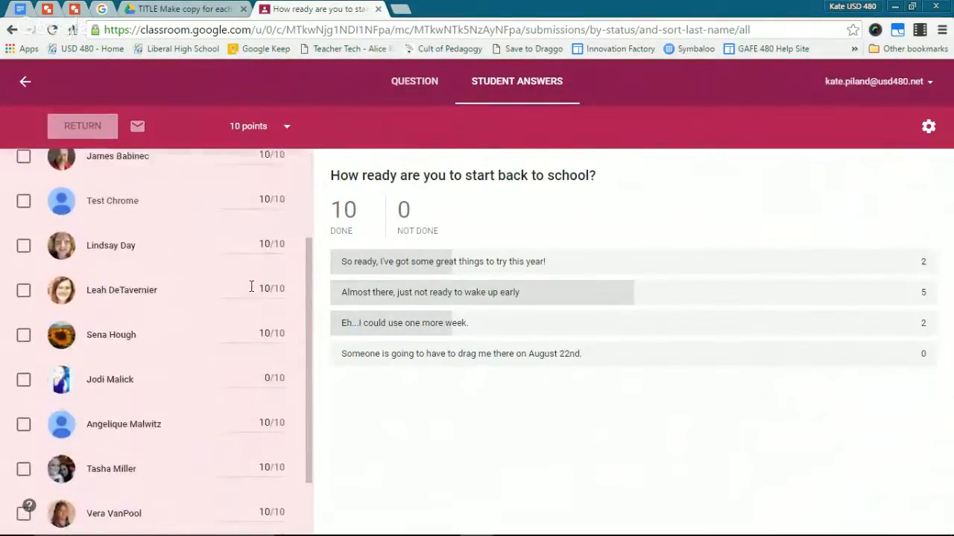
scroll(246, 281, "down", 1)
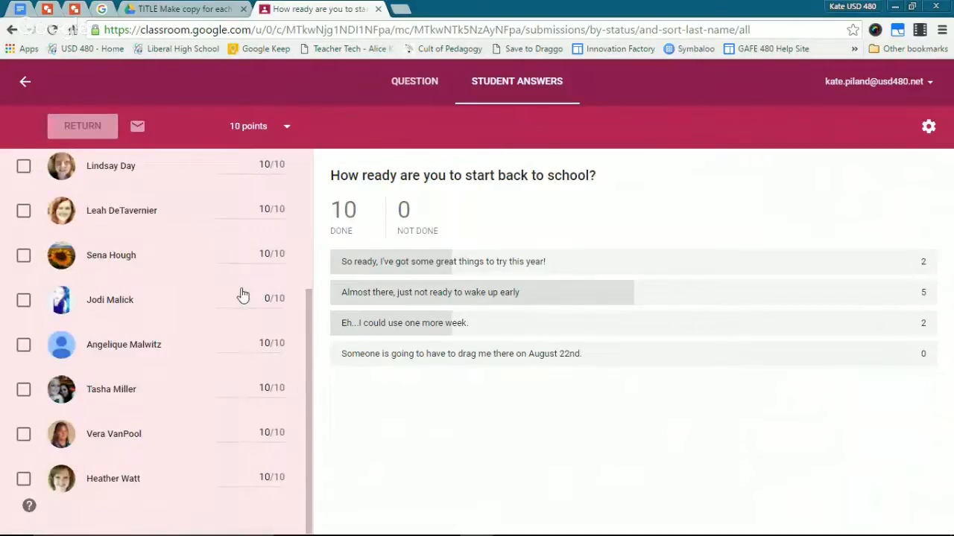
scroll(266, 321, "up", 1)
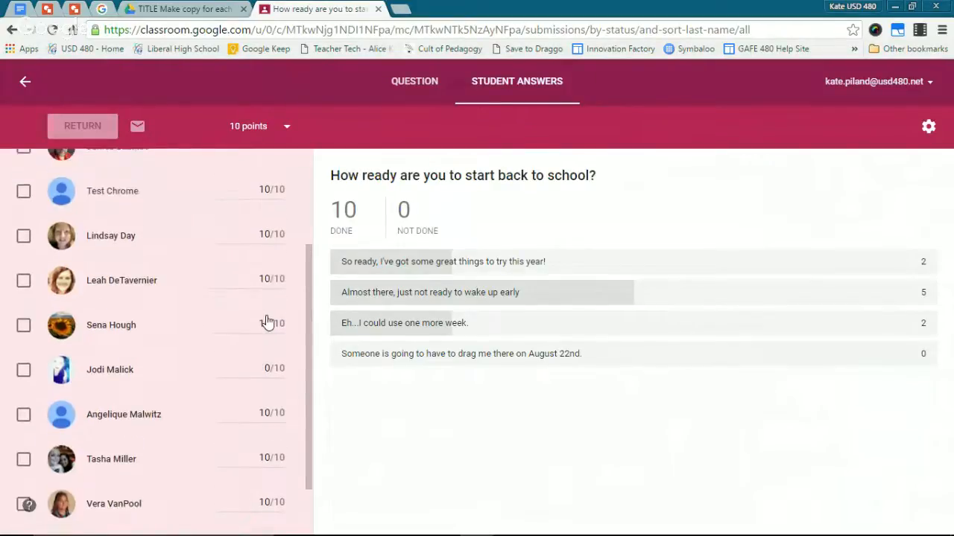
scroll(266, 322, "up", 2)
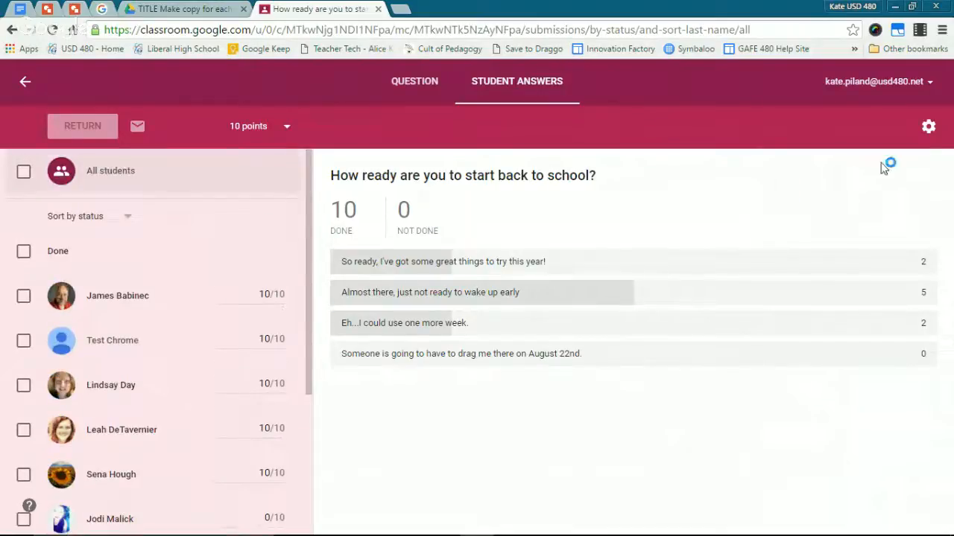
Step: Copy all class grades to Google Sheets and compare the spreadsheet with the question's student grades in Classroom
left_click(927, 131)
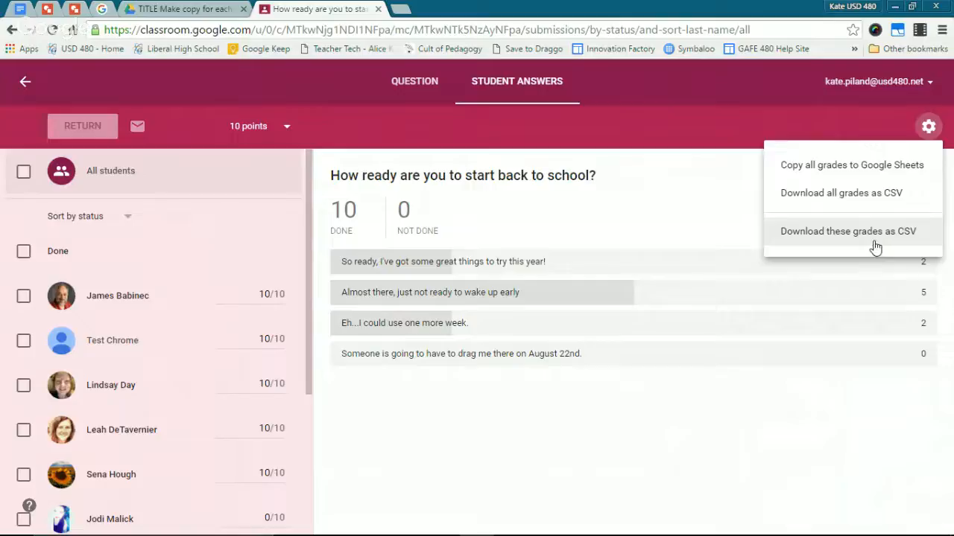
left_click(839, 174)
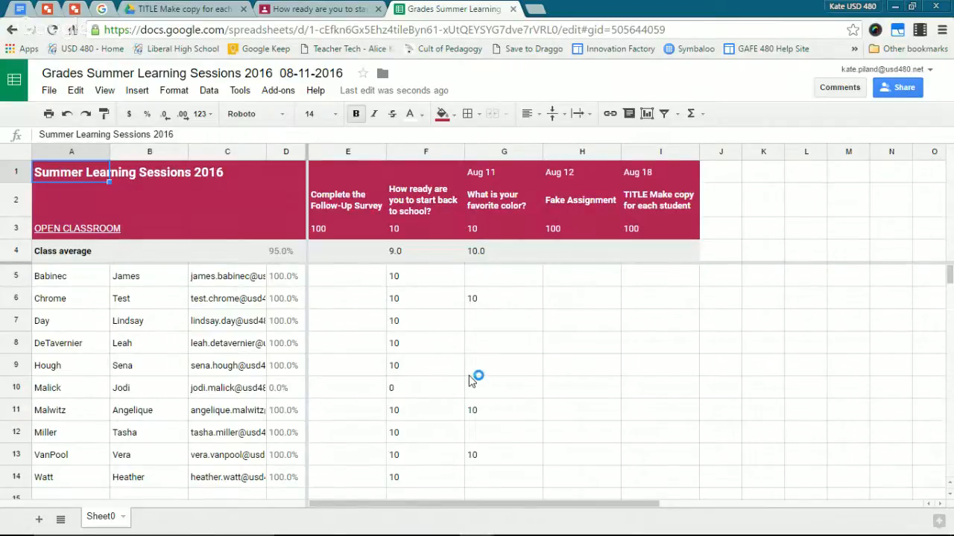
left_click(316, 8)
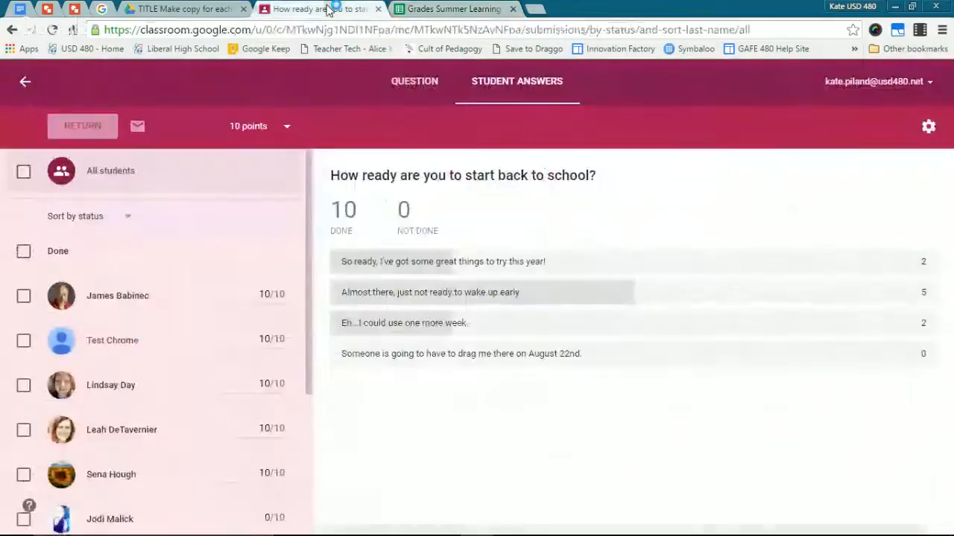
scroll(200, 333, "down", 1)
scroll(200, 333, "down", 3)
scroll(200, 335, "up", 3)
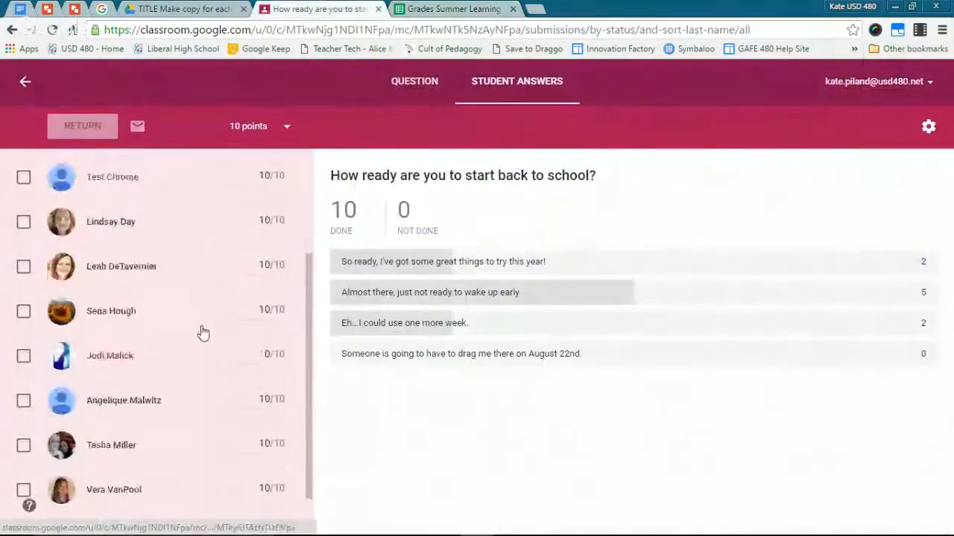
left_click(459, 9)
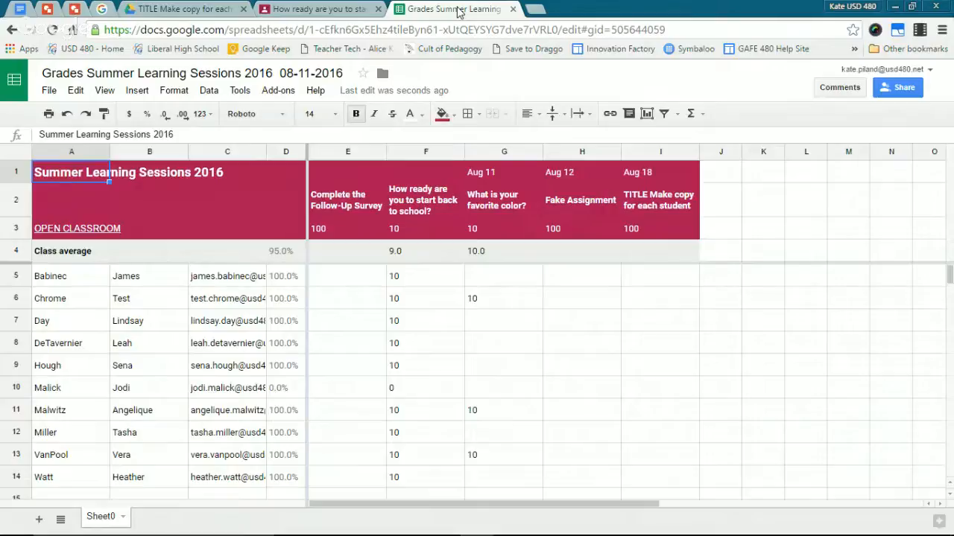
Step: Return to Classroom from the grades spreadsheet, leave the question's student answers, and look over the Summer Learning Sessions 2016 stream
left_click(320, 9)
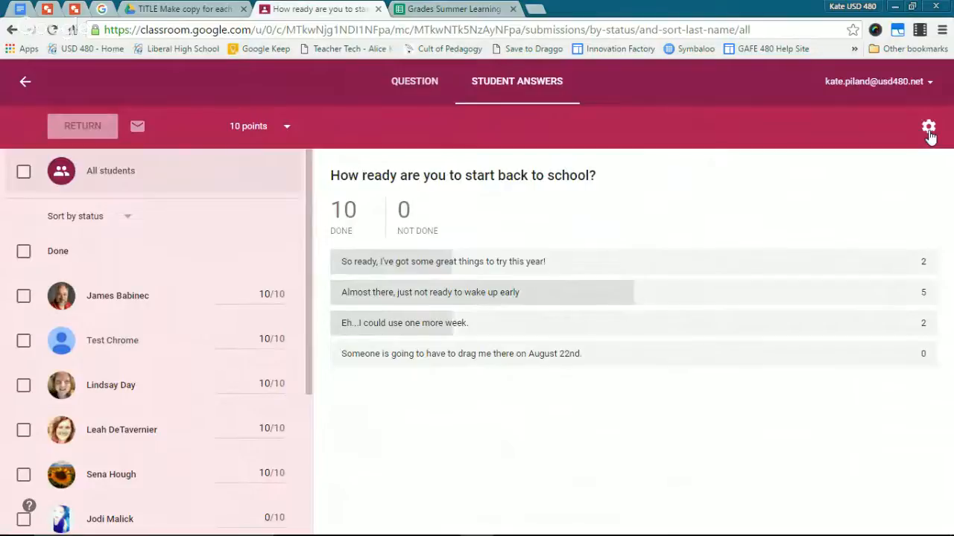
left_click(25, 84)
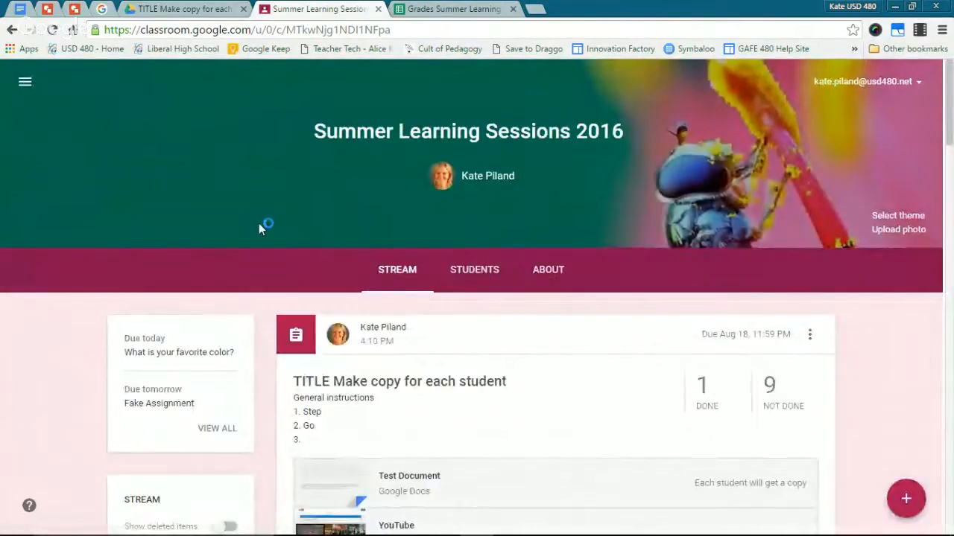
scroll(401, 292, "down", 2)
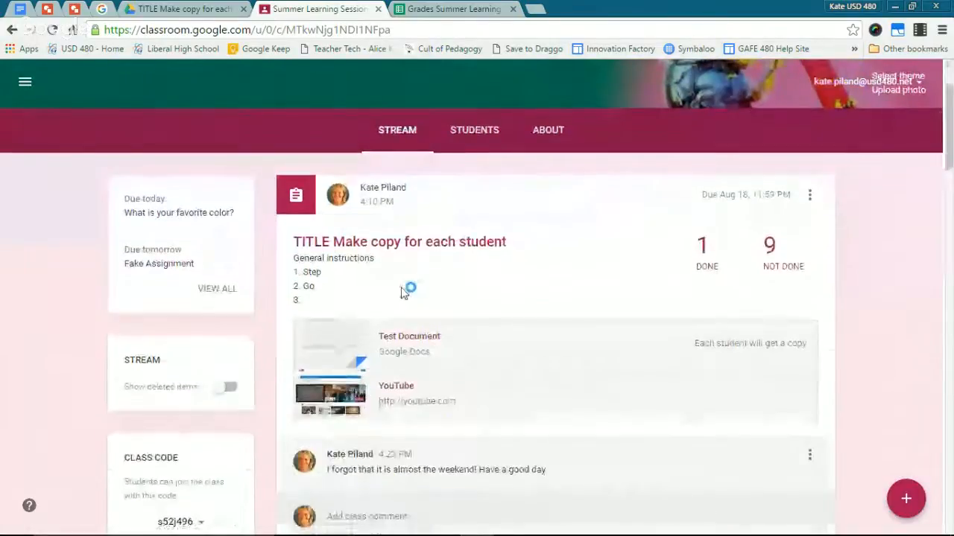
scroll(410, 291, "down", 3)
scroll(456, 306, "up", 5)
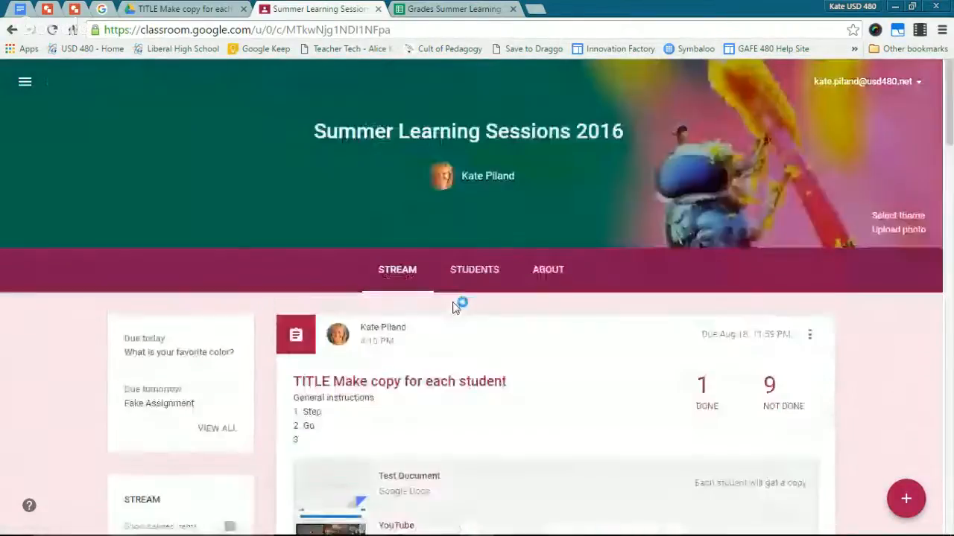
scroll(456, 307, "down", 1)
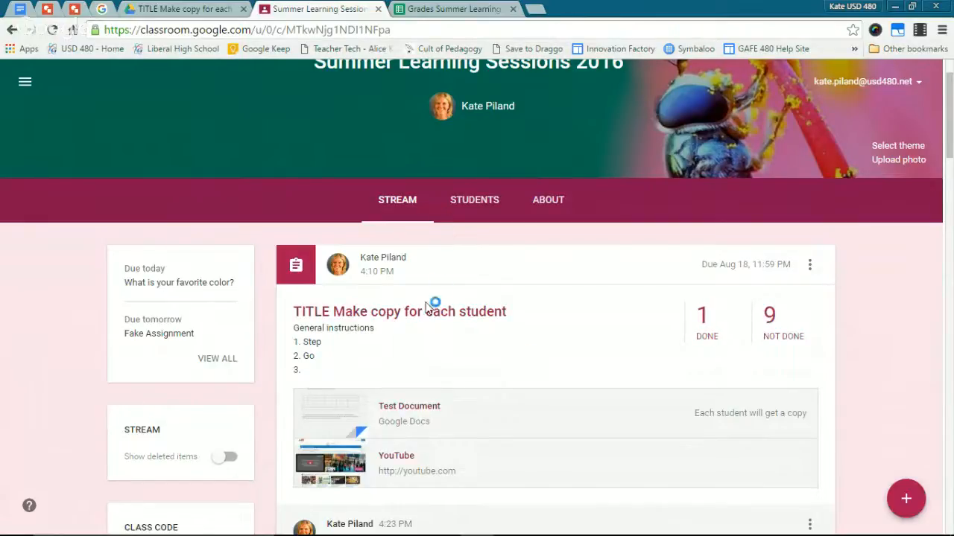
Step: Open Fake Assignment from the class stream to view its student work, and return to the stream
scroll(423, 318, "down", 6)
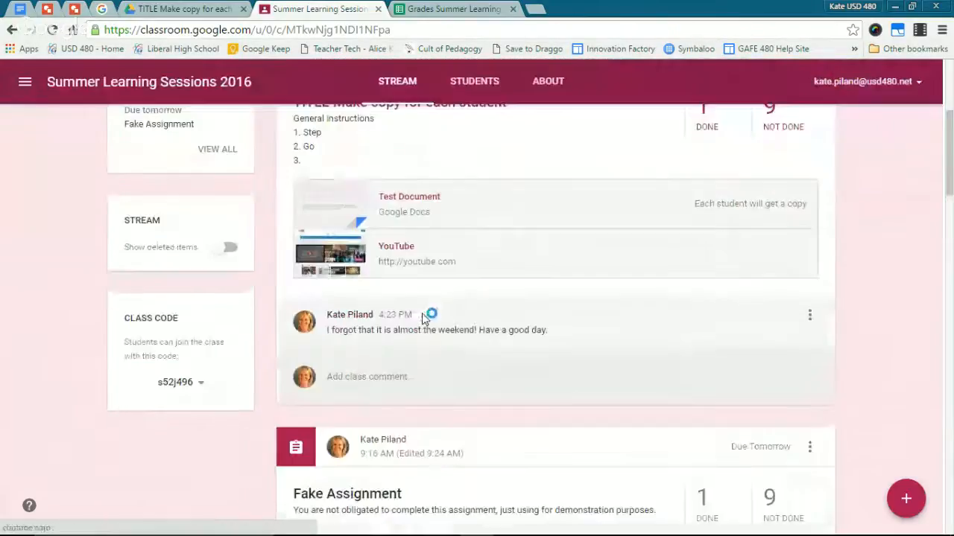
left_click(356, 285)
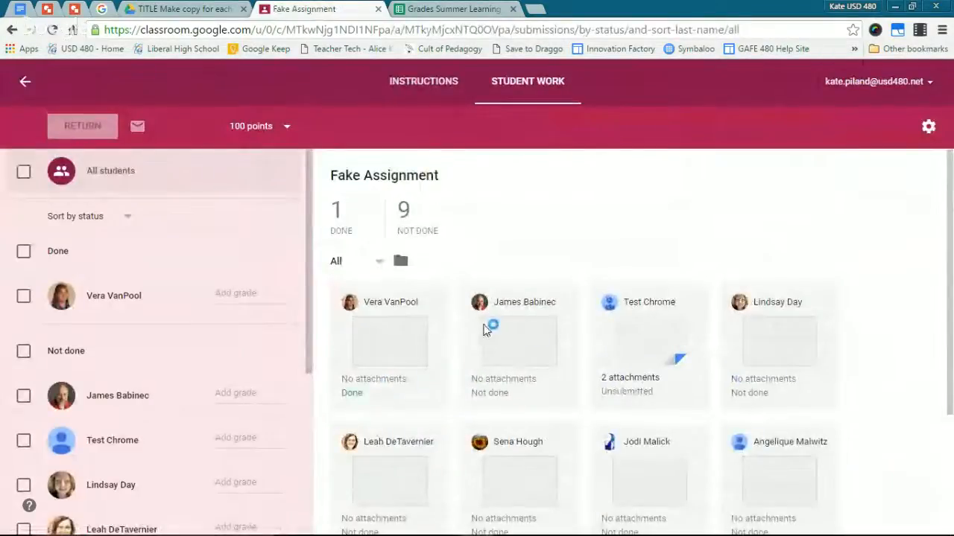
left_click(28, 88)
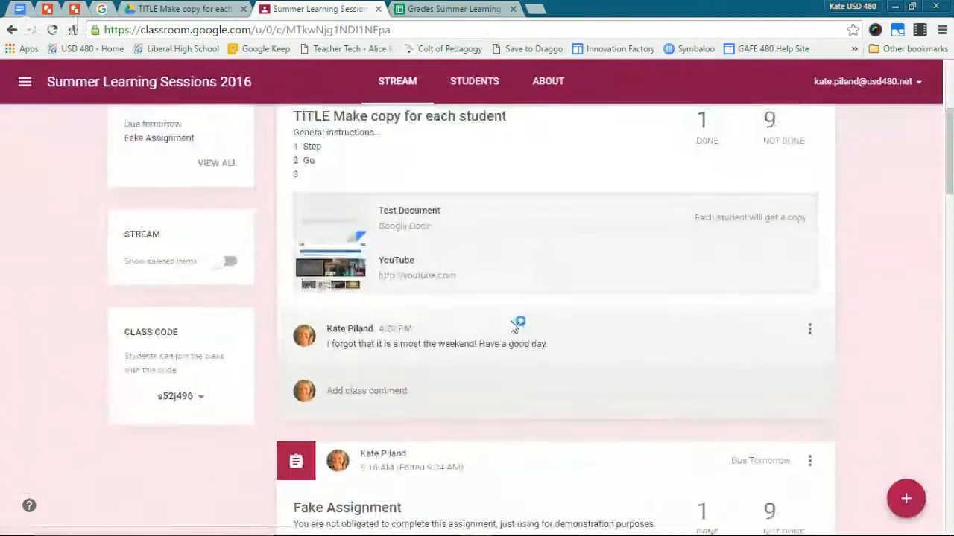
Step: Open "TITLE Make copy for each student" and view the test student's submission history, closing it when done
scroll(460, 375, "down", 4)
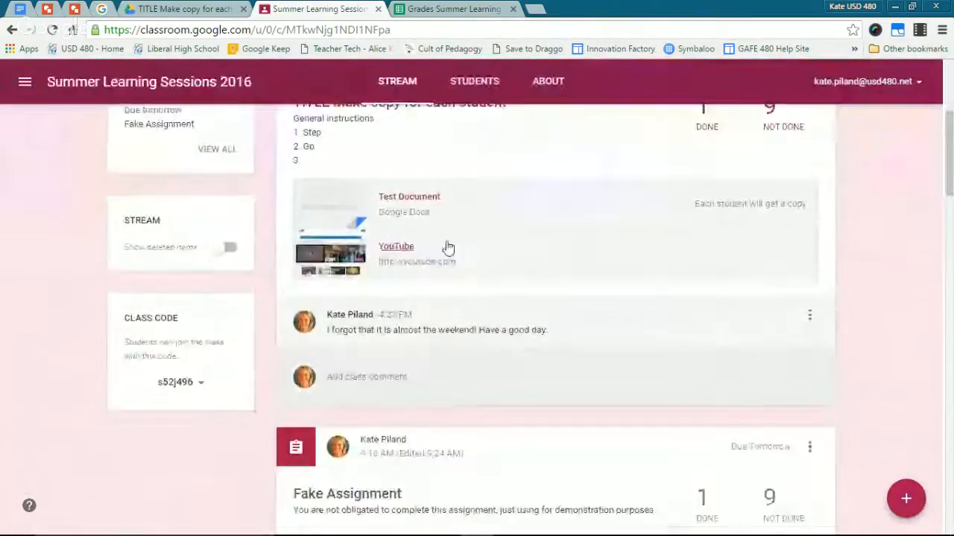
scroll(418, 186, "up", 3)
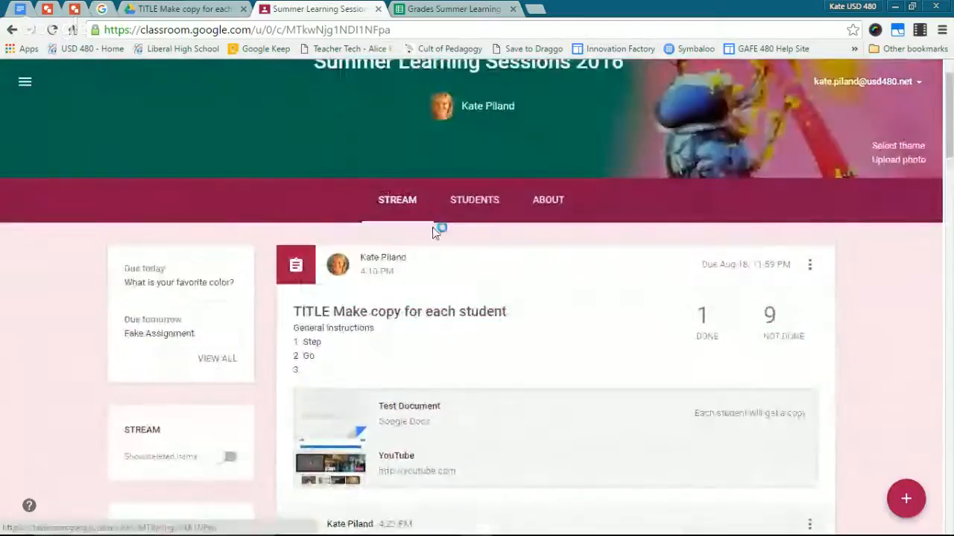
left_click(441, 317)
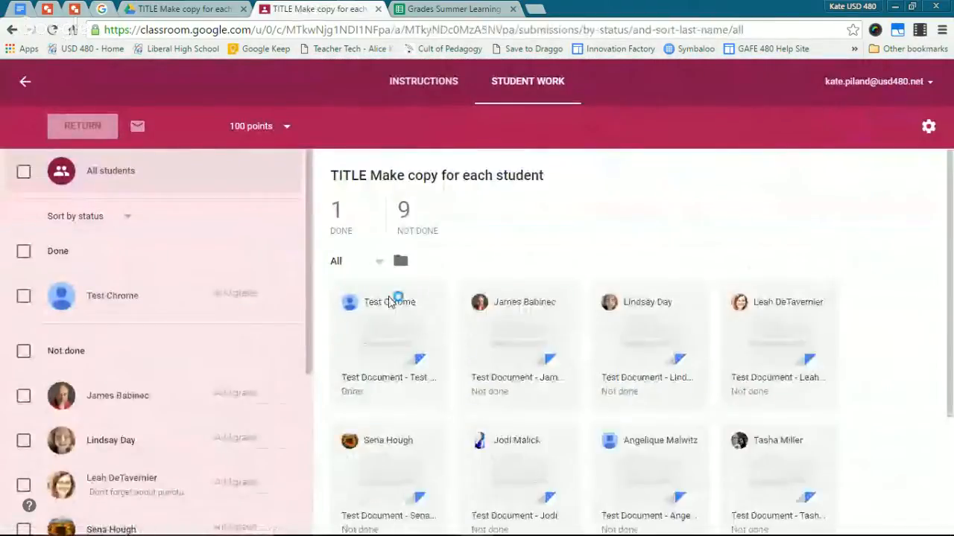
left_click(113, 306)
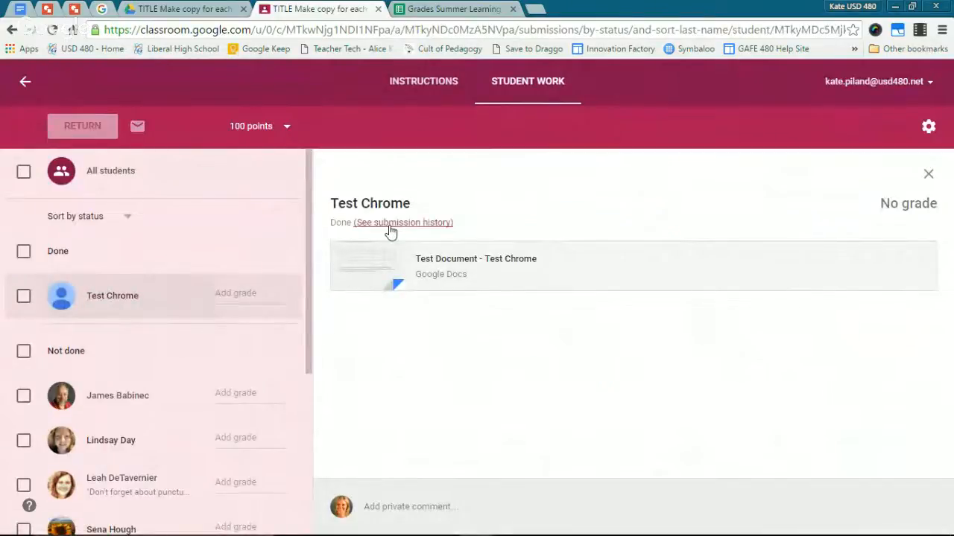
left_click(390, 223)
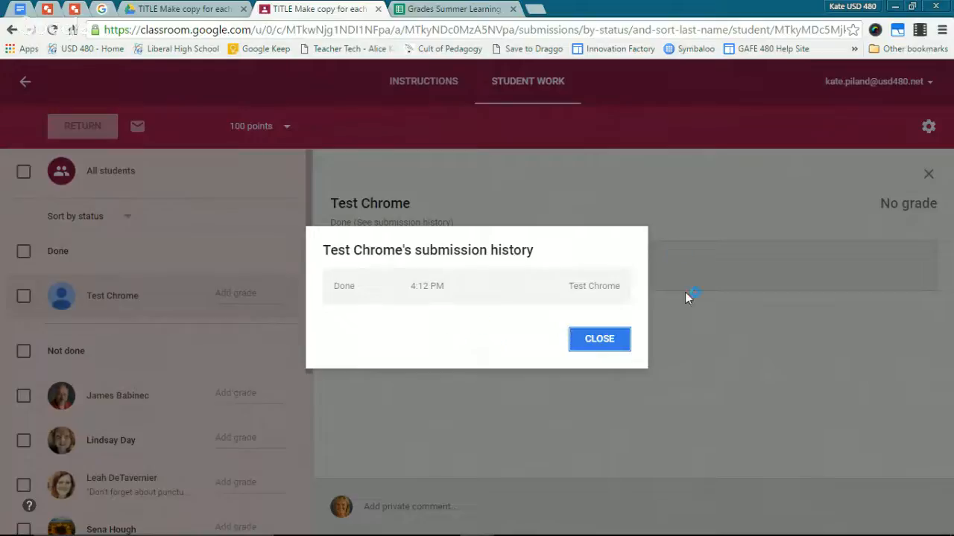
left_click(600, 338)
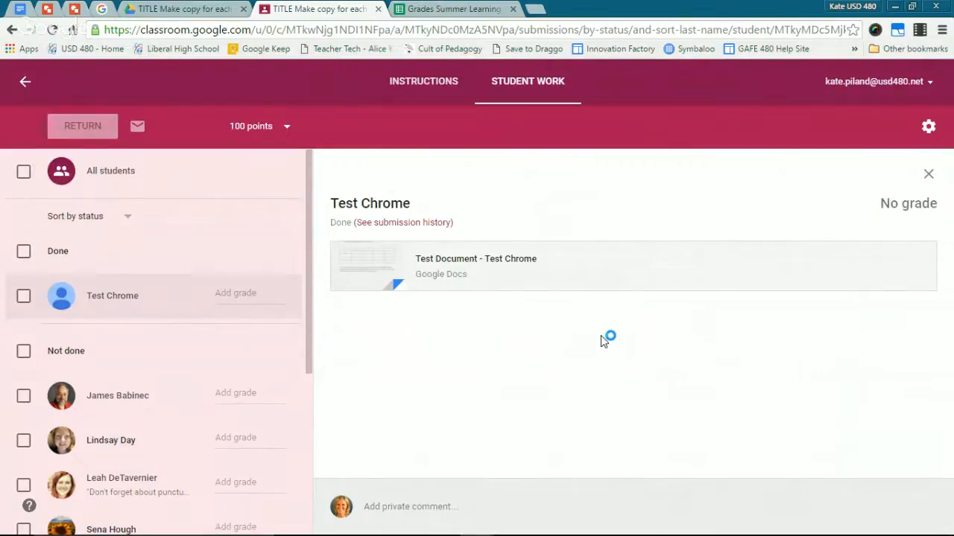
Step: Switch to "The End" in Google Drawings to show the follow-up survey link and contact details
left_click(74, 9)
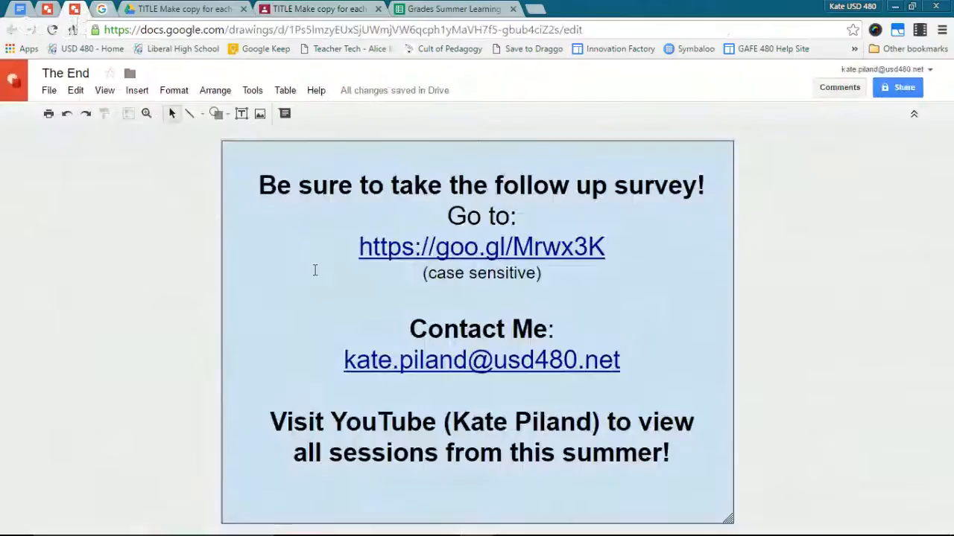